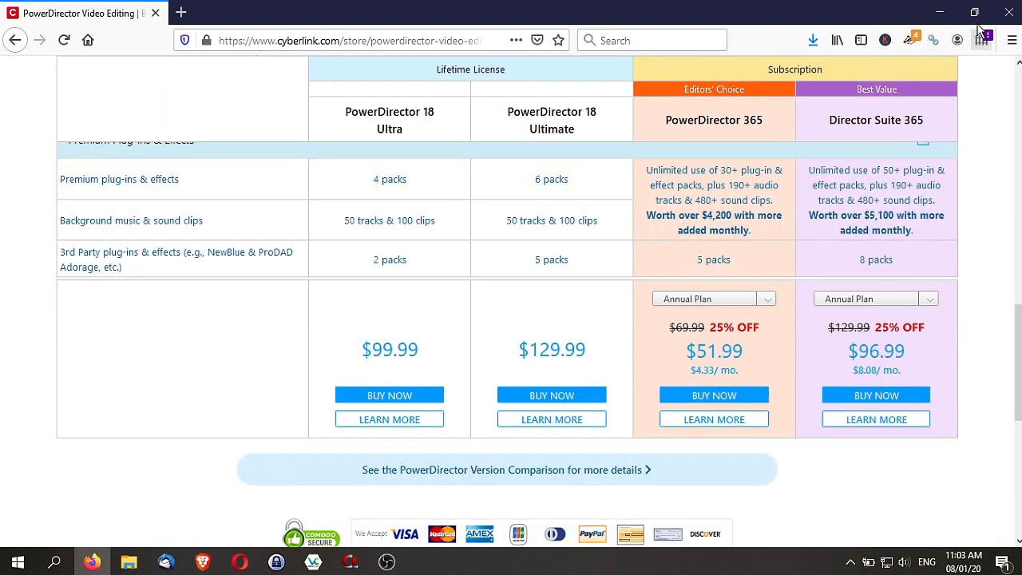
# Close the browser, switch to CyberLink Screen Recorder to view its recording options, and close the recorder
pyautogui.click(1007, 17)
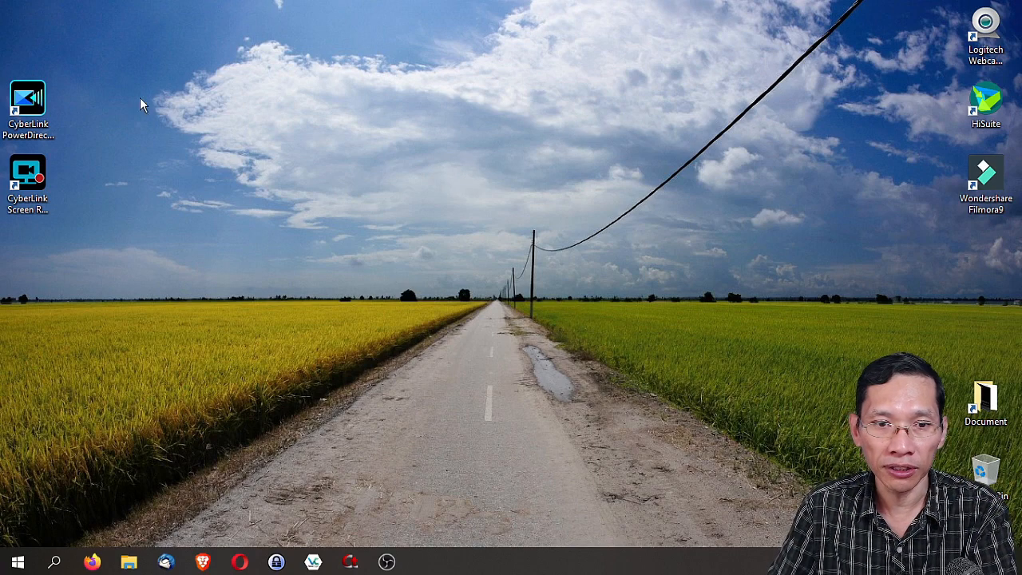
pyautogui.click(54, 192)
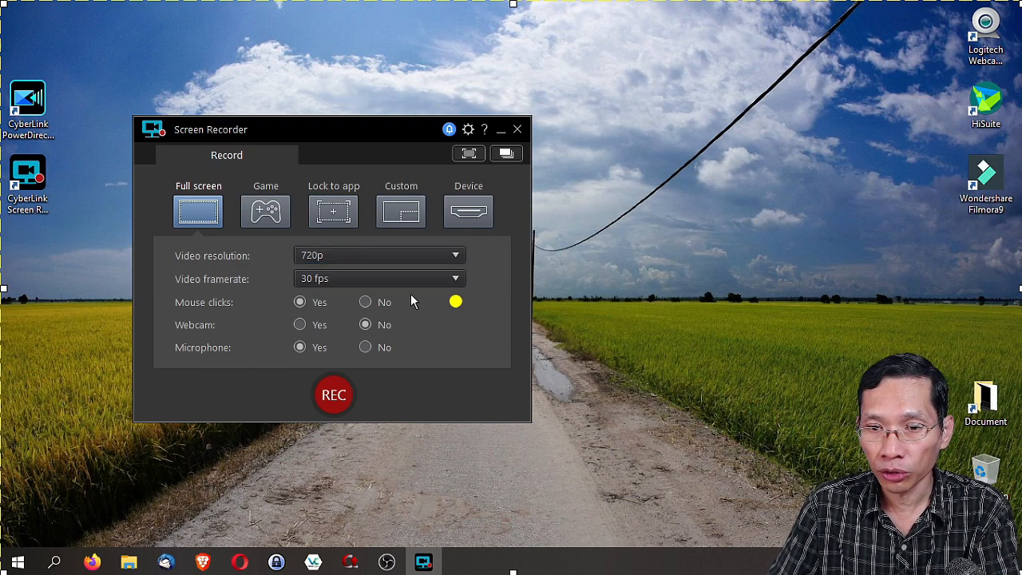
pyautogui.click(517, 128)
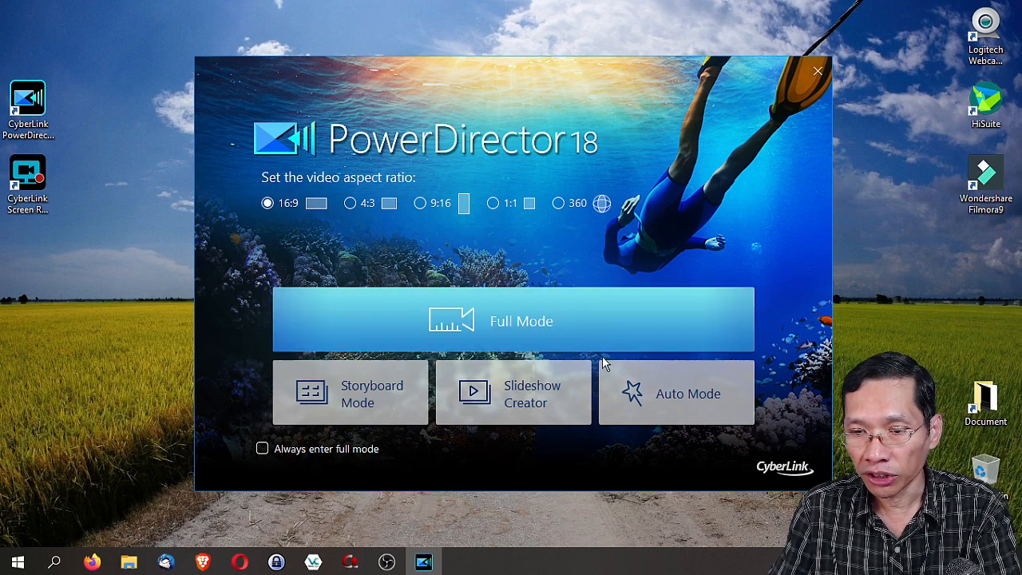
# Start Slideshow Creator in PowerDirector with the 16:9 aspect ratio and import the photos from the Media folder
pyautogui.click(511, 407)
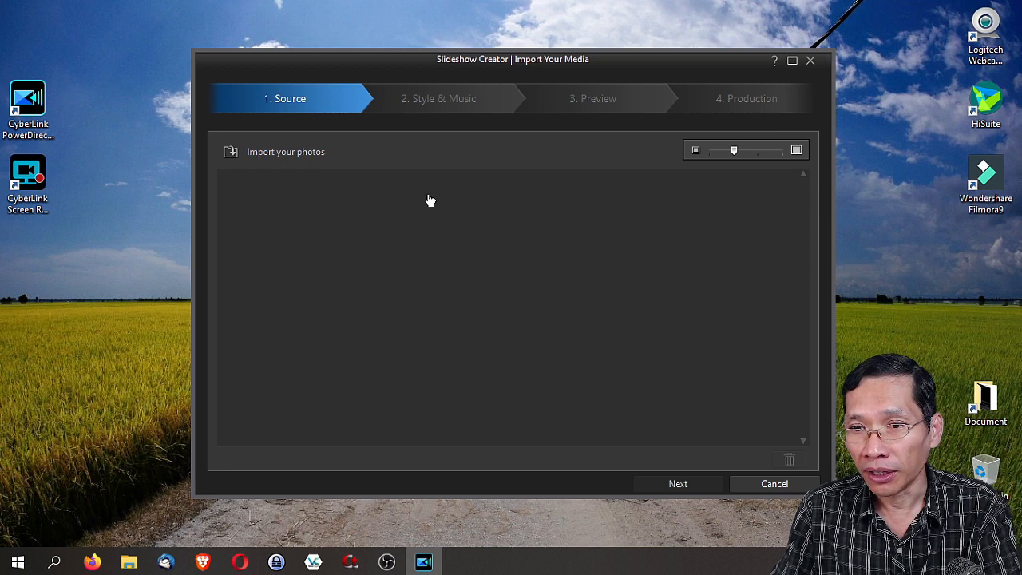
pyautogui.click(278, 155)
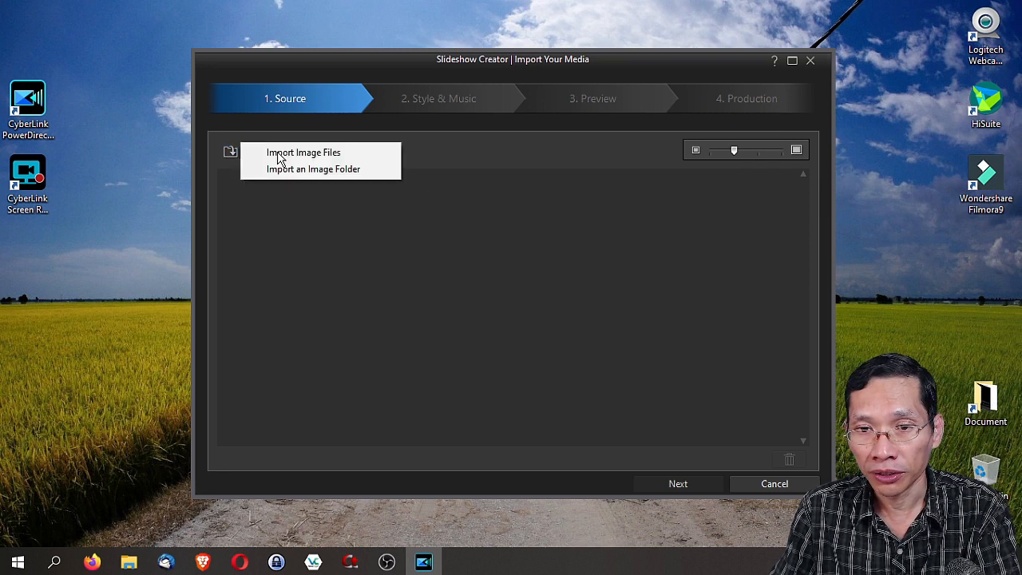
pyautogui.click(314, 171)
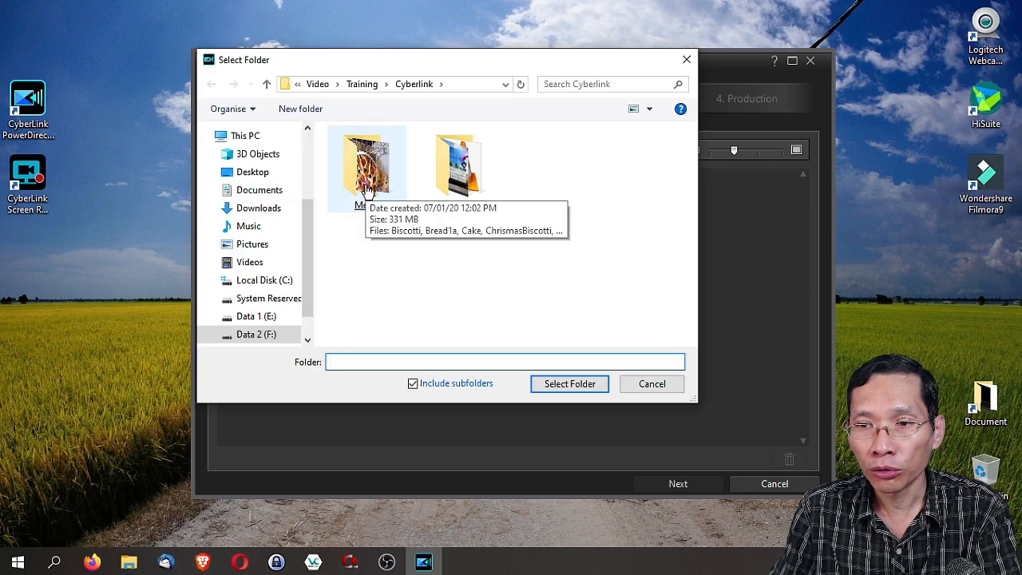
pyautogui.doubleClick(367, 190)
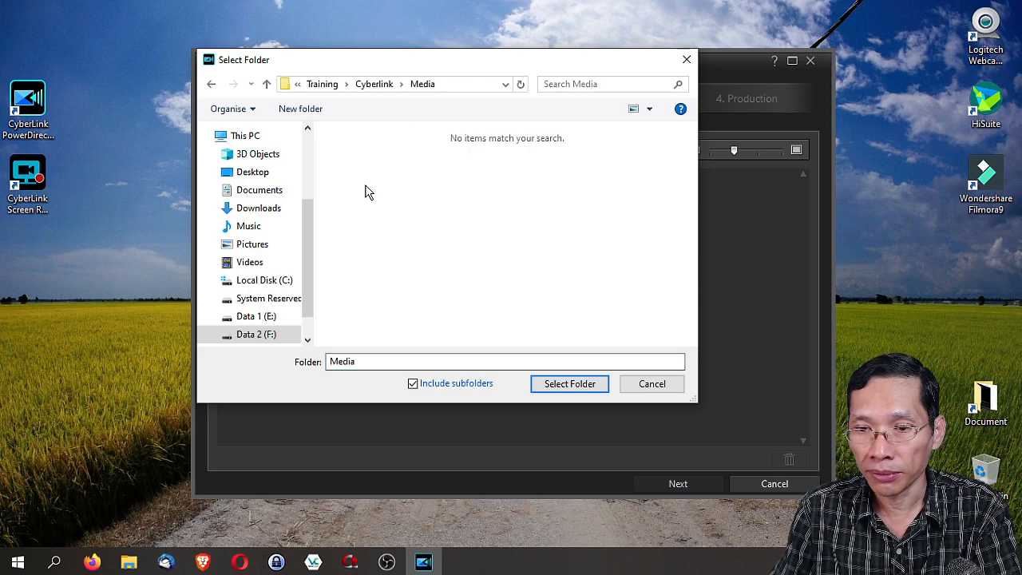
pyautogui.click(595, 383)
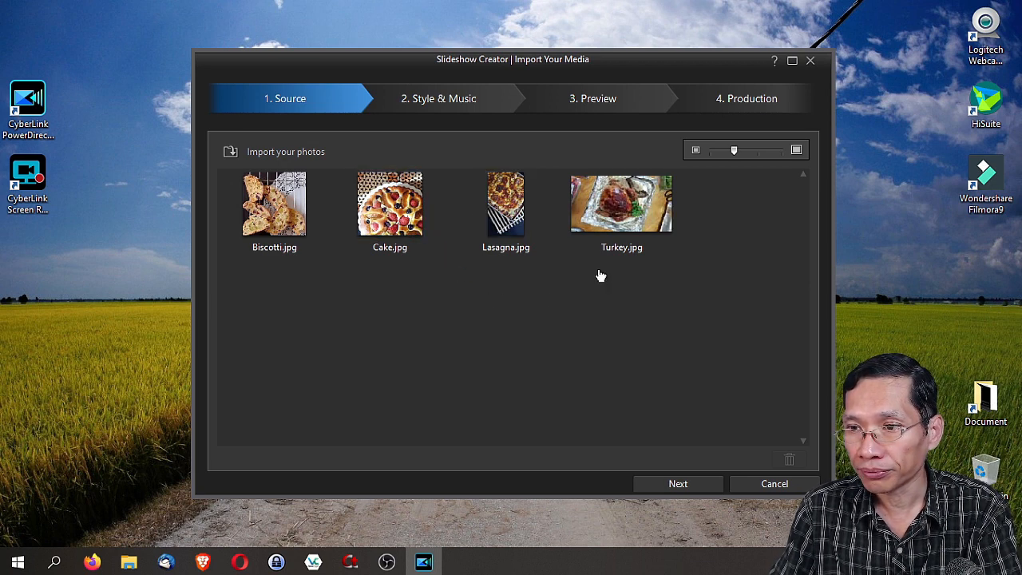
# Look through the slideshow styles and choose the Motion style
pyautogui.click(460, 100)
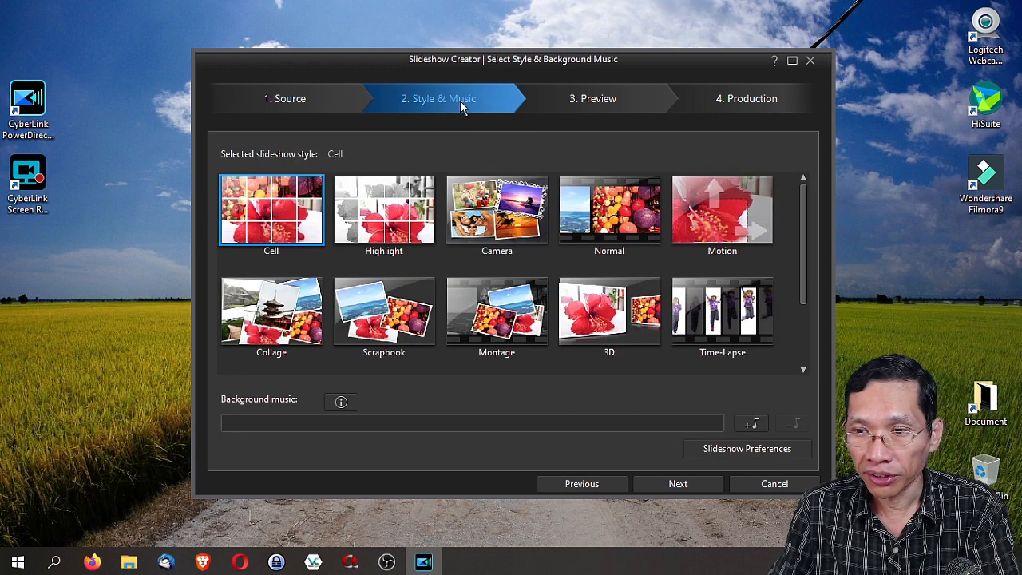
pyautogui.scroll(-2, 780, 244)
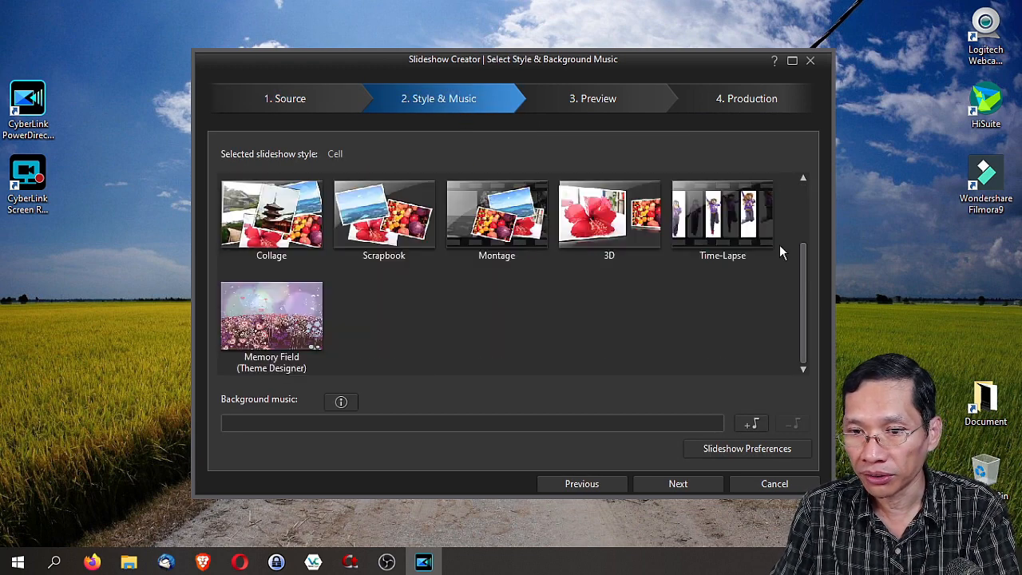
pyautogui.moveTo(804, 326); pyautogui.dragTo(812, 262)
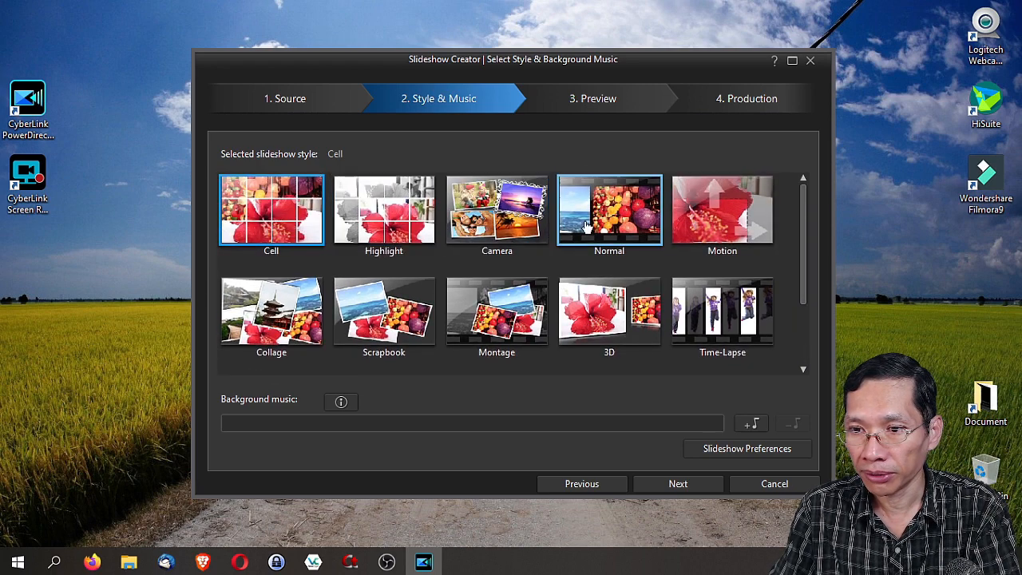
pyautogui.click(716, 238)
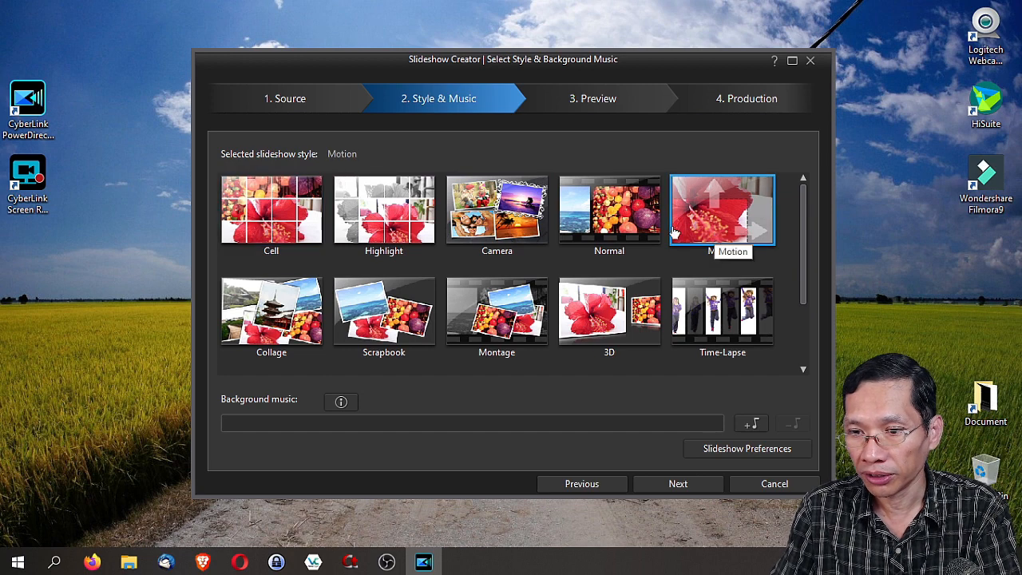
# Add the downloadable track A Happy Swinging Christmas as background music and lower its volume, keeping fade-in and fade-out
pyautogui.click(750, 424)
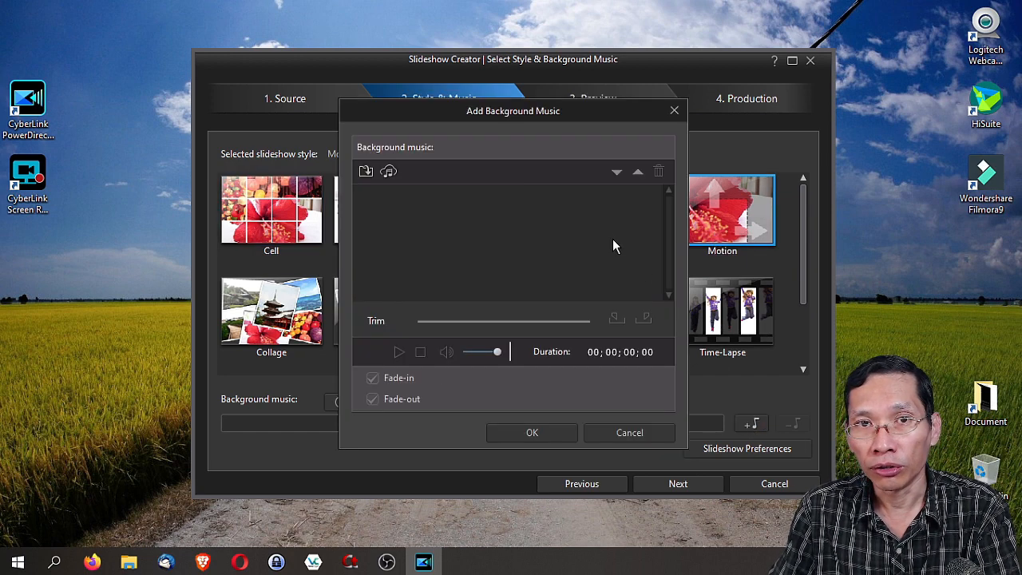
pyautogui.click(388, 172)
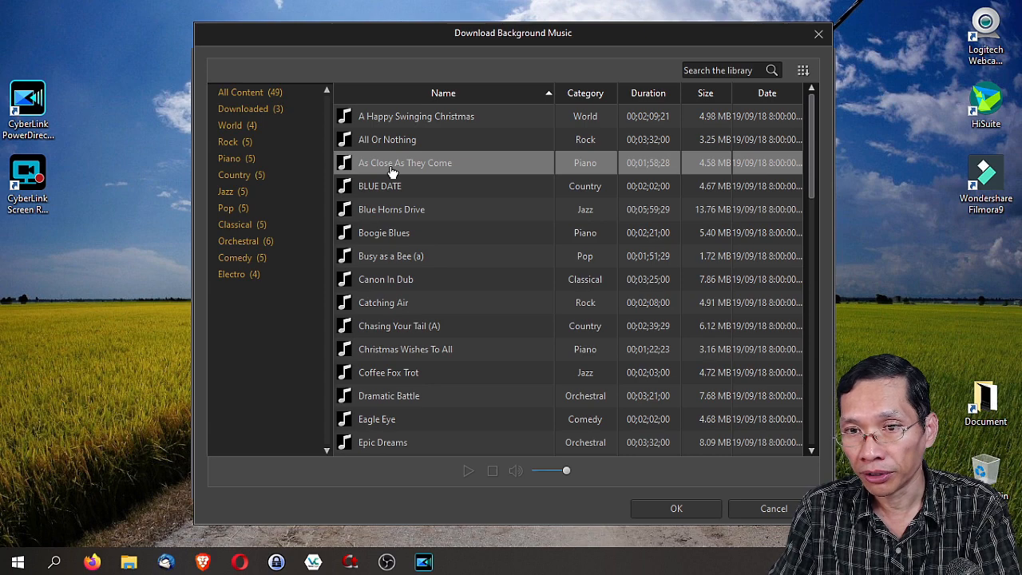
pyautogui.click(456, 118)
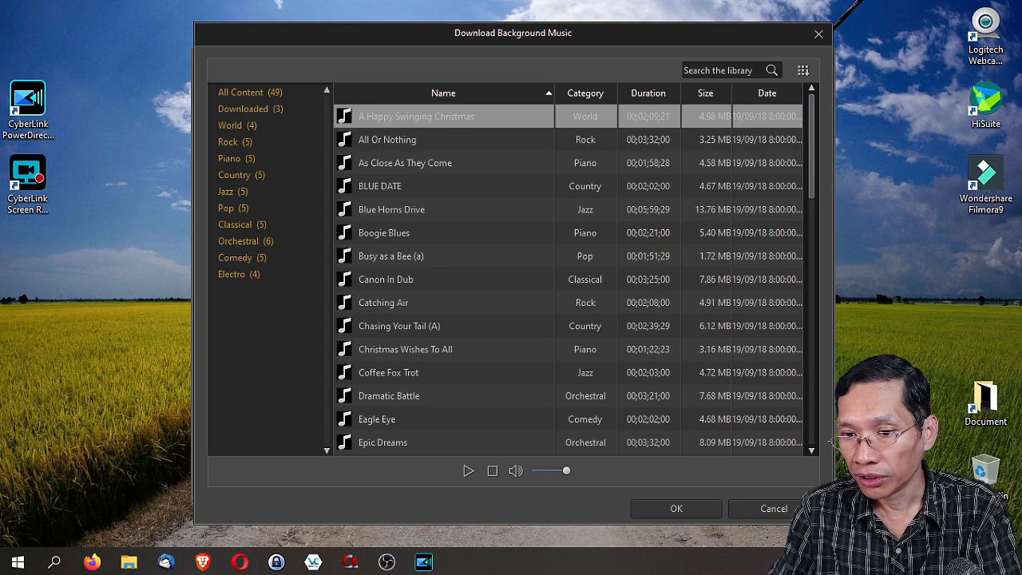
pyautogui.click(676, 509)
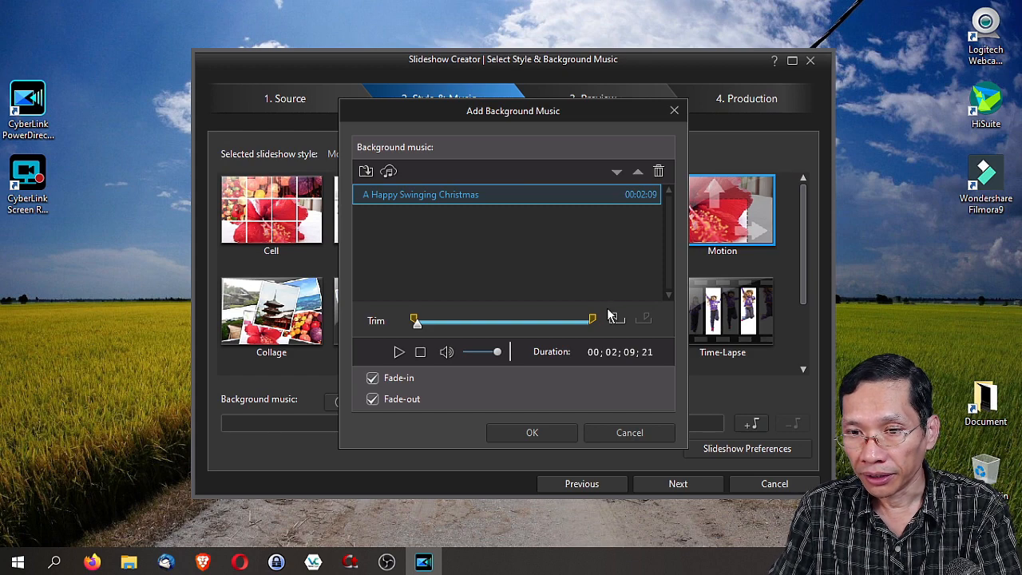
pyautogui.moveTo(499, 359); pyautogui.dragTo(486, 361)
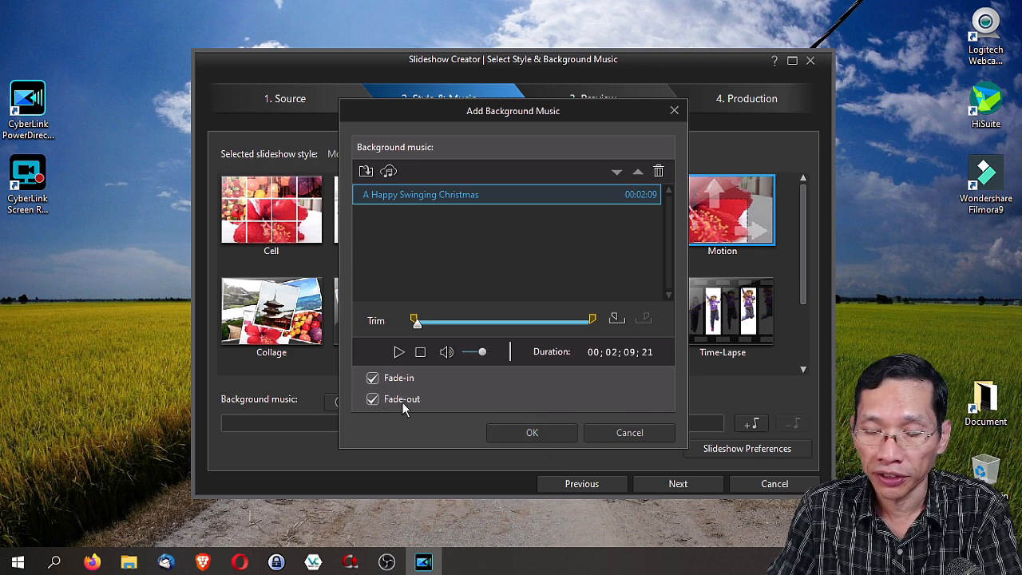
pyautogui.click(530, 435)
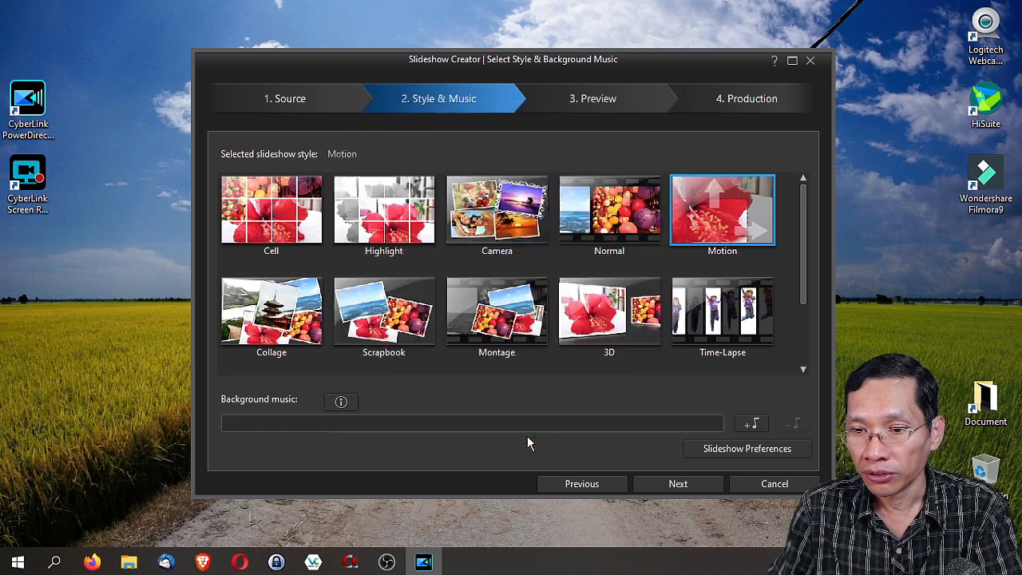
# Play the slideshow preview with the playback volume lowered to about half
pyautogui.click(605, 95)
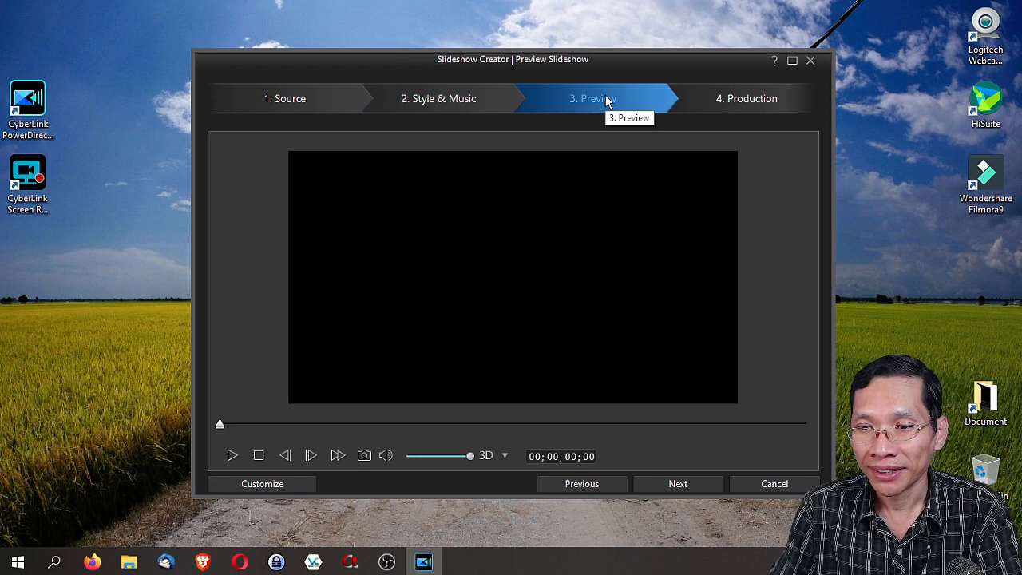
pyautogui.click(231, 456)
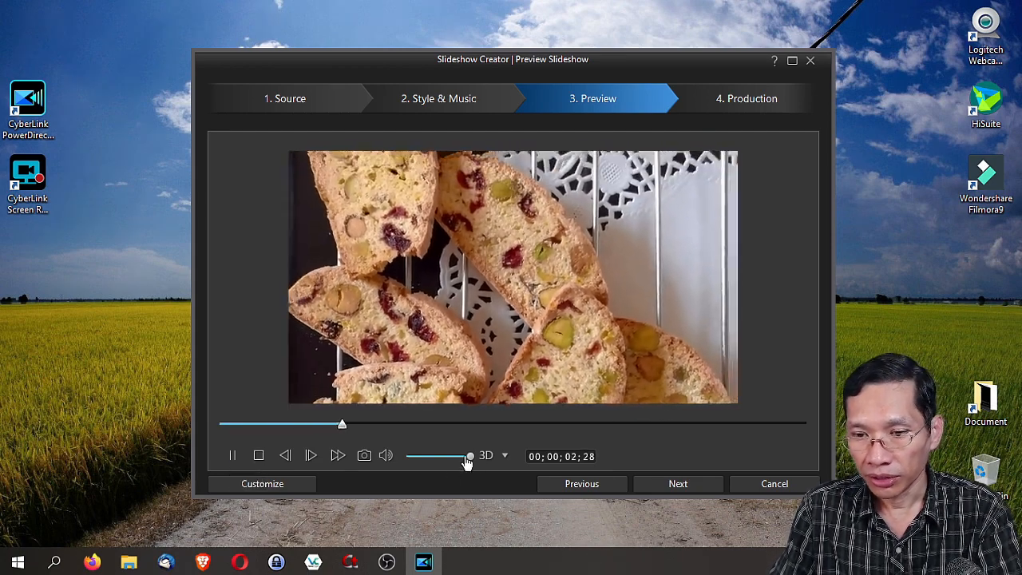
pyautogui.moveTo(474, 458); pyautogui.dragTo(434, 461)
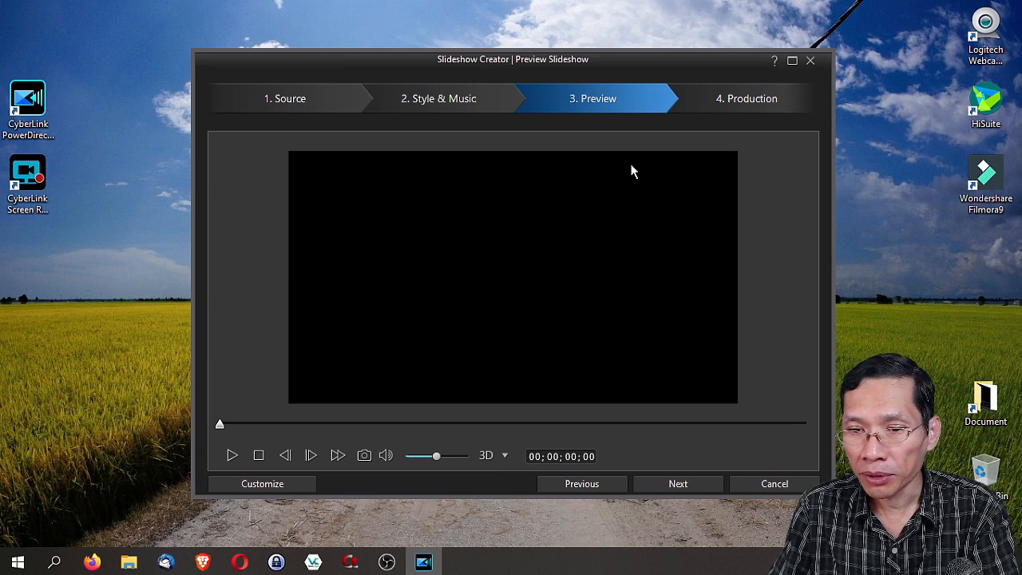
# View the slideshow's production options, leave Slideshow Creator without producing the movie, and open the editor in Full Mode
pyautogui.click(737, 100)
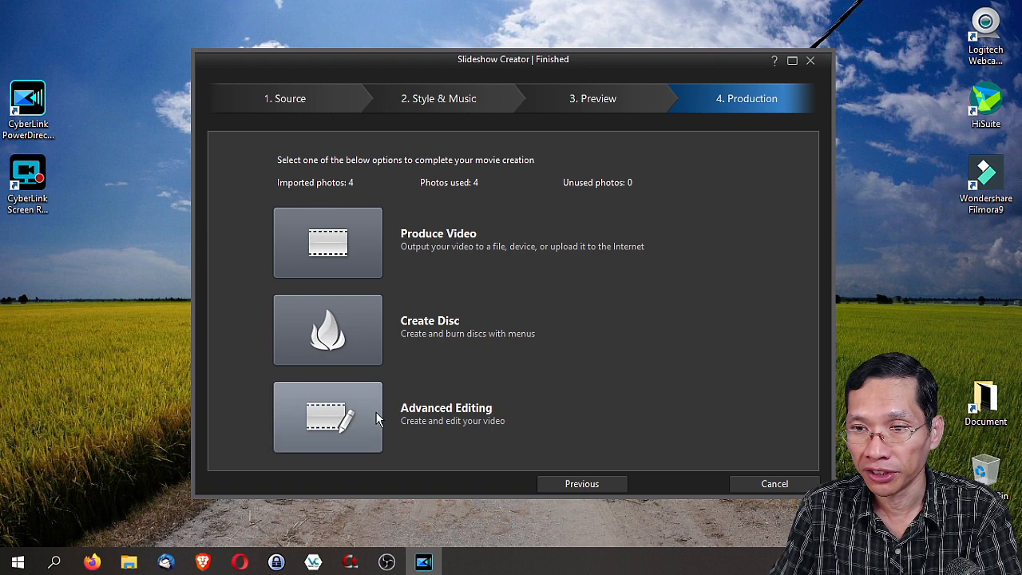
pyautogui.click(763, 484)
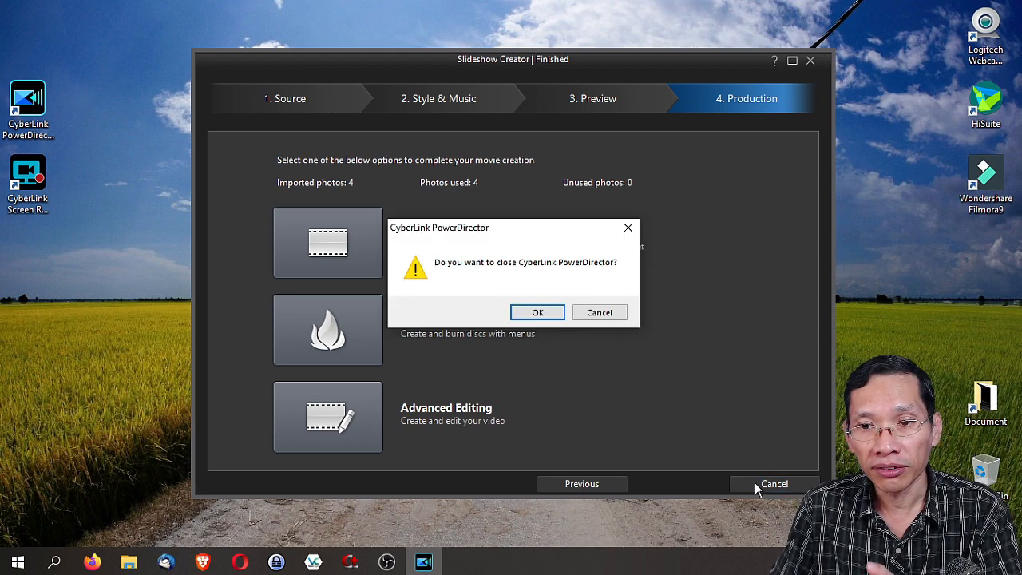
pyautogui.click(605, 312)
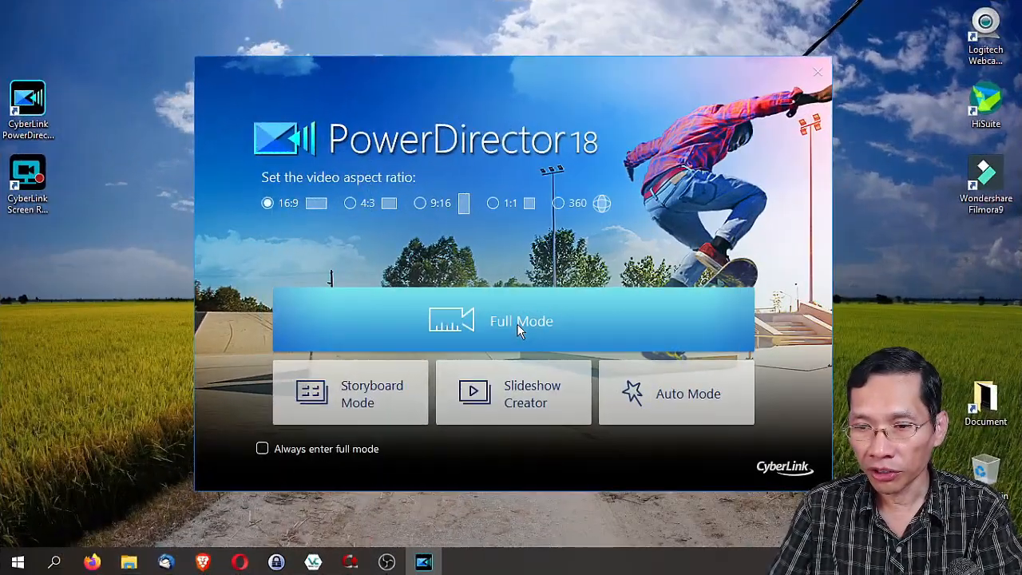
pyautogui.click(517, 323)
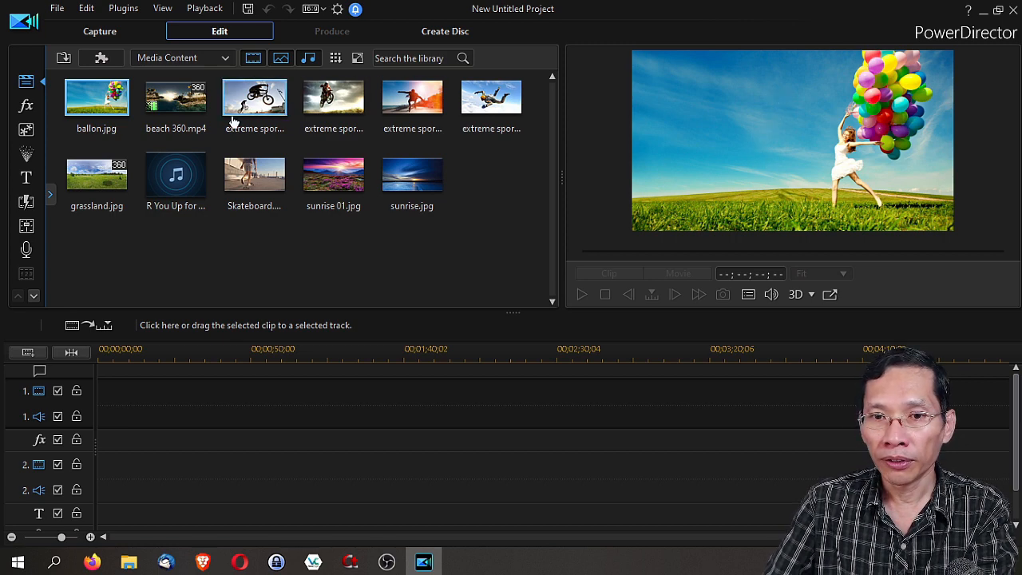
# Play the sample clip beach 360.mp4 from the media library in the preview and pause it partway
pyautogui.click(175, 109)
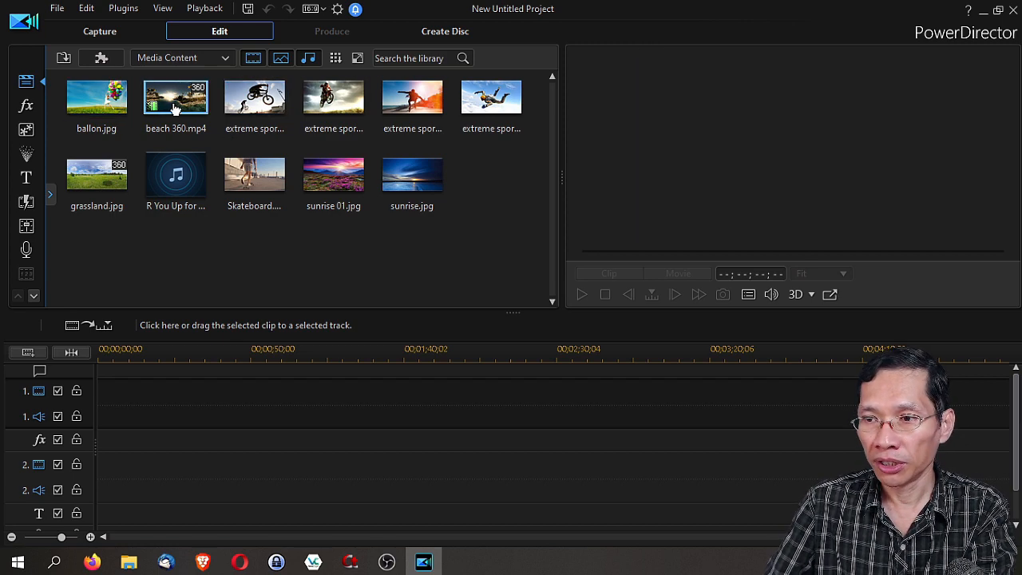
pyautogui.click(582, 294)
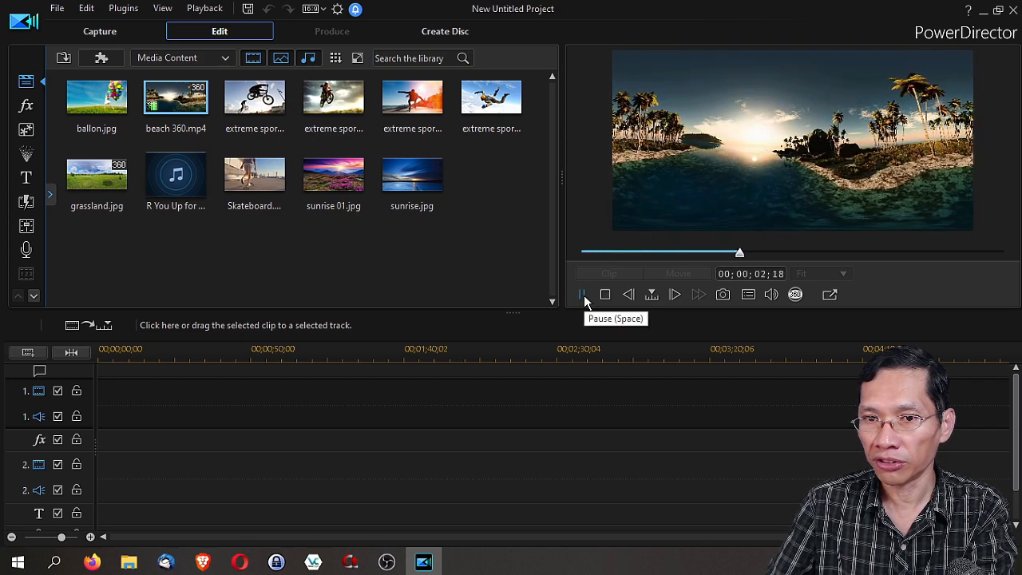
pyautogui.click(583, 294)
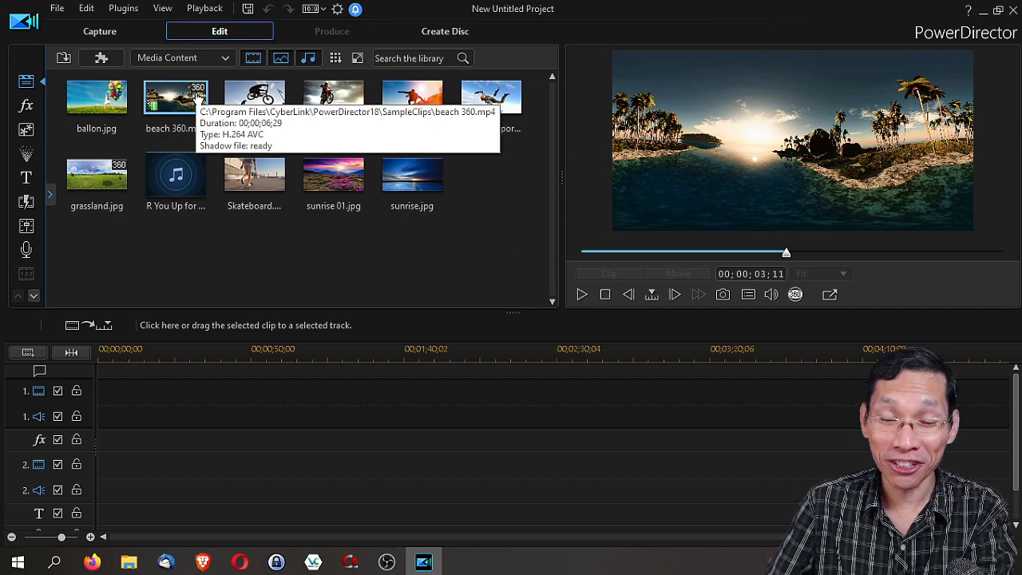
# Play and pause the Skateboard sample clip, and scrub its preview forward to 00;00;03;23
pyautogui.click(252, 174)
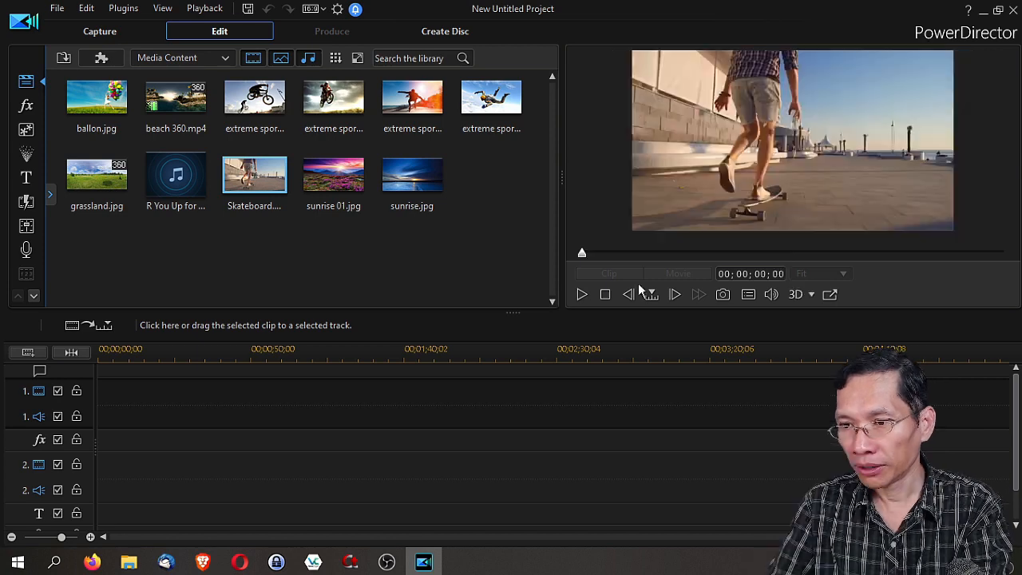
pyautogui.click(581, 294)
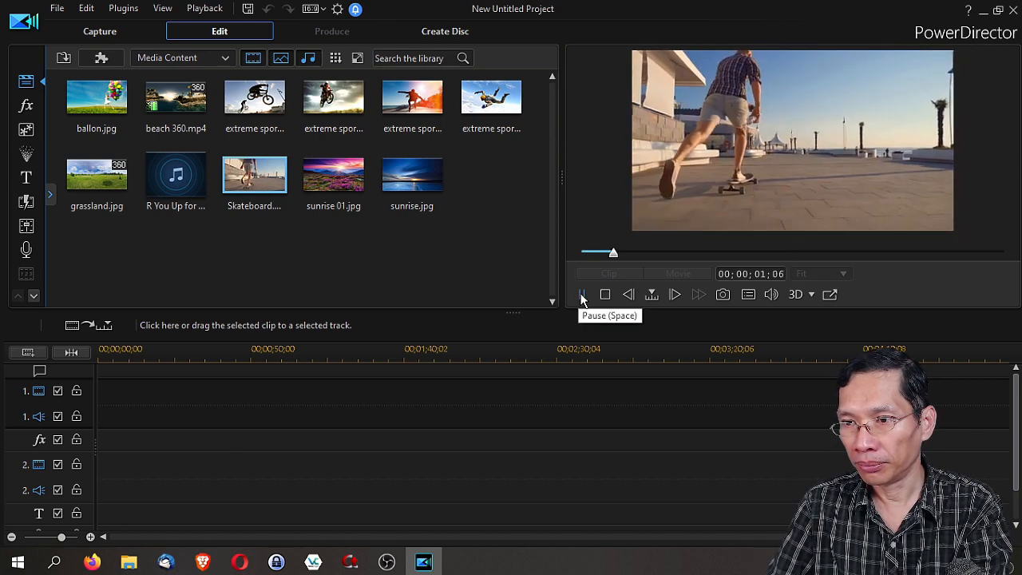
pyautogui.click(581, 295)
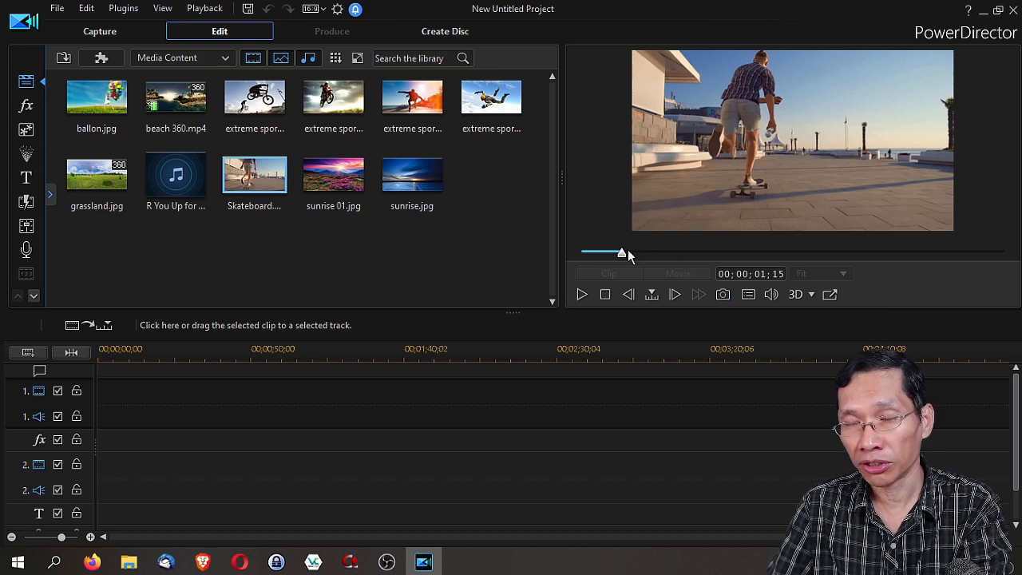
pyautogui.moveTo(620, 262); pyautogui.dragTo(681, 266)
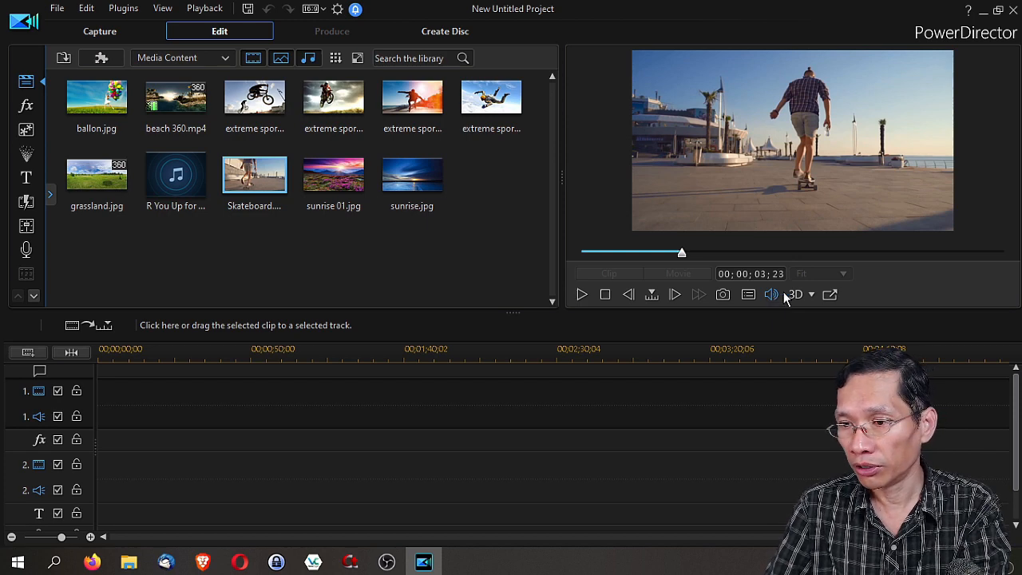
# View the available 3D preview modes without changing the mode, and preview the BMX bikes photo above the Skateboard clip
pyautogui.click(810, 295)
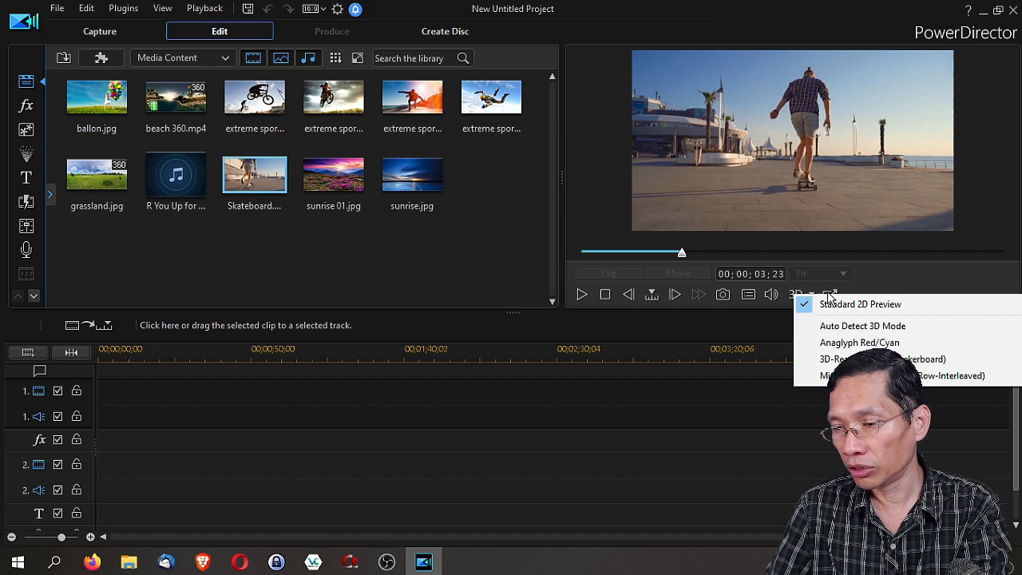
pyautogui.click(773, 325)
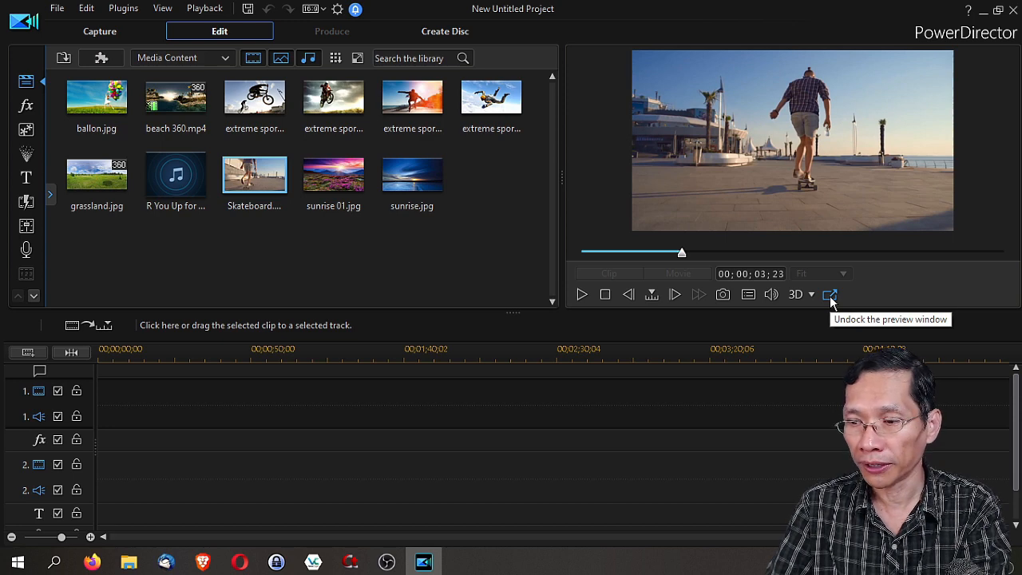
pyautogui.press('Up')
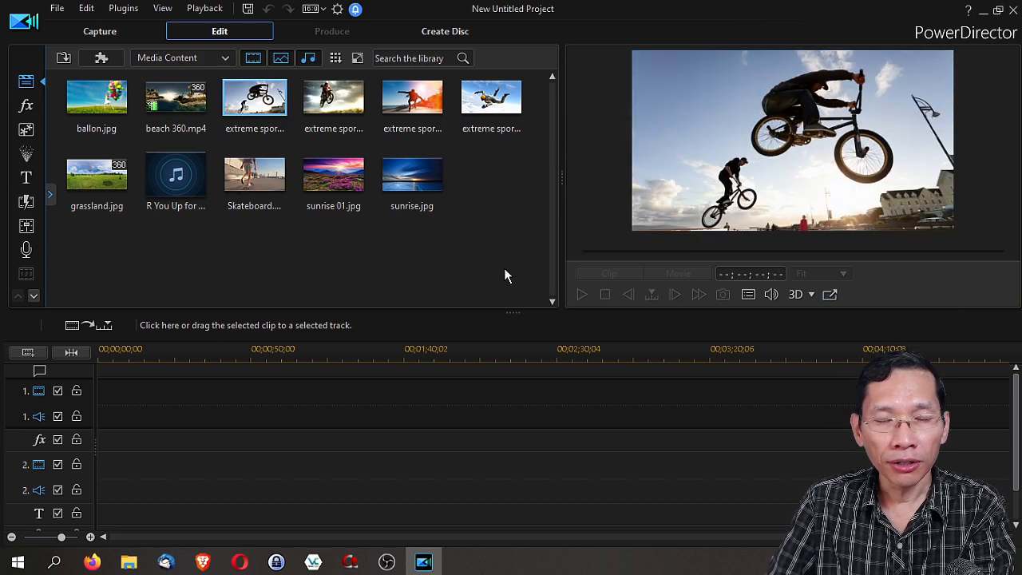
# View the capture sources and settings in the Capture workspace, and return to the Edit workspace
pyautogui.click(108, 36)
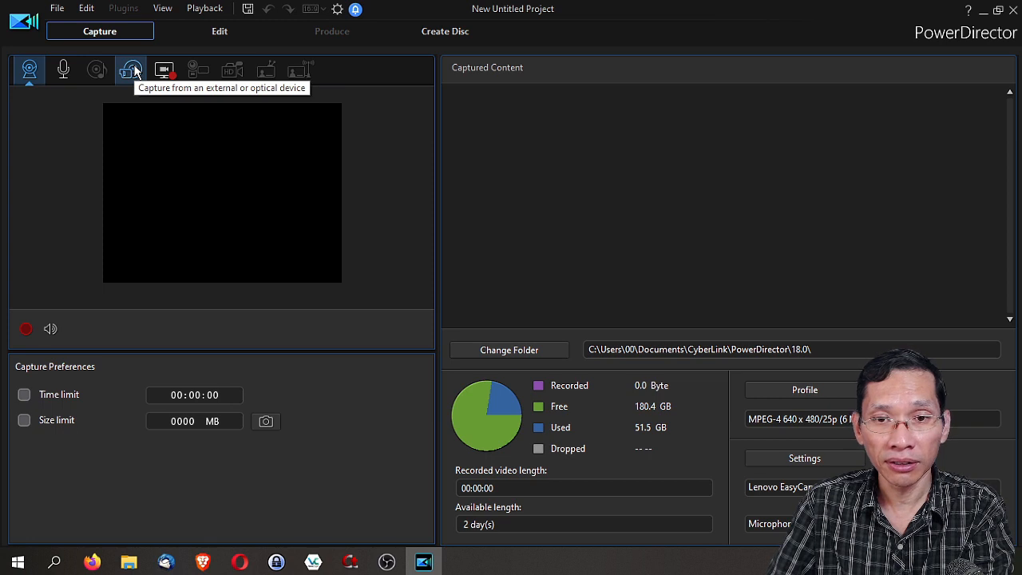
pyautogui.click(214, 35)
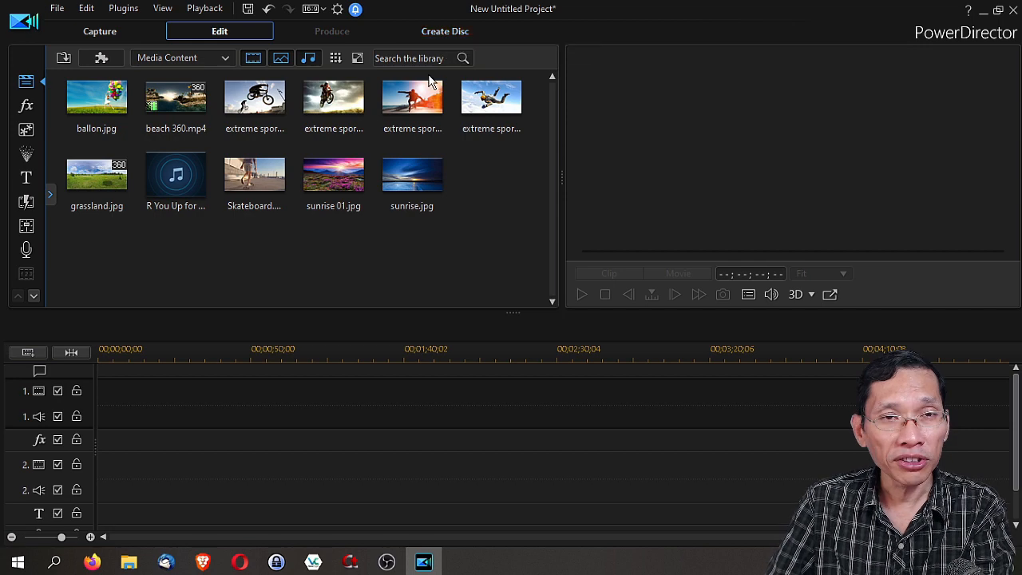
# Import the LovePeaceJoy and WrappedPresent2 videos from the Media folder in File Explorer into the media library
pyautogui.click(128, 562)
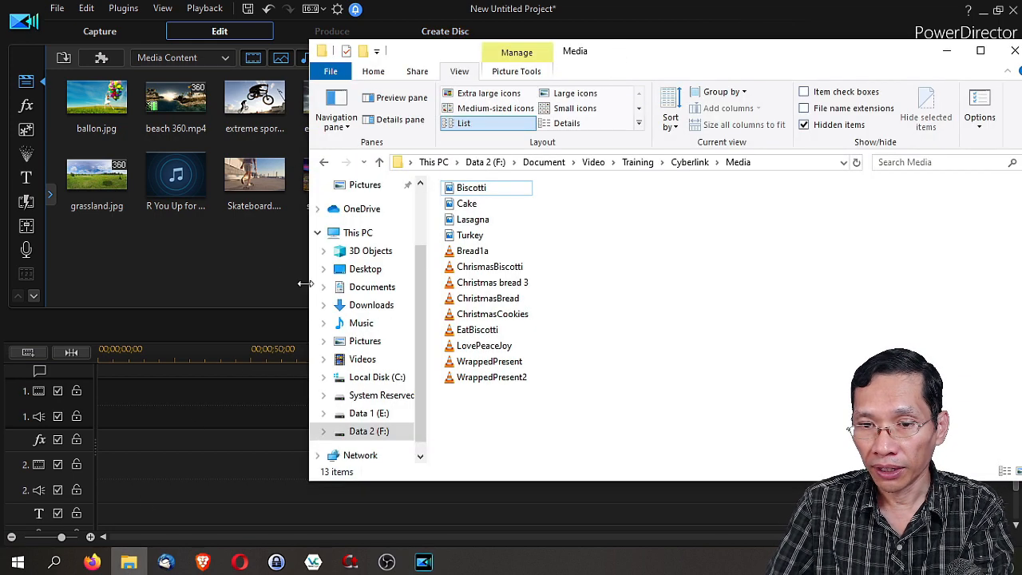
pyautogui.moveTo(308, 284); pyautogui.dragTo(392, 278)
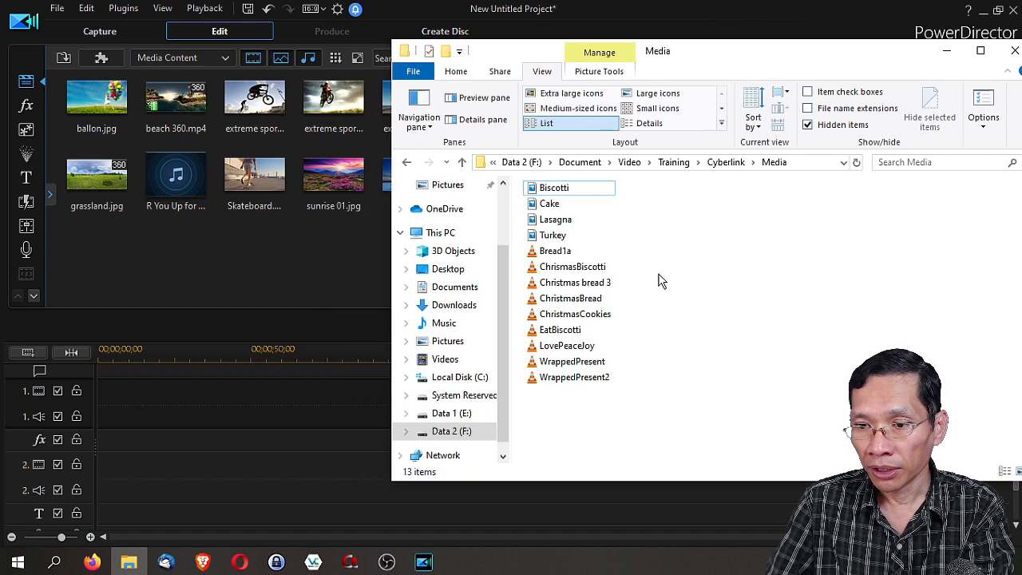
pyautogui.click(567, 380)
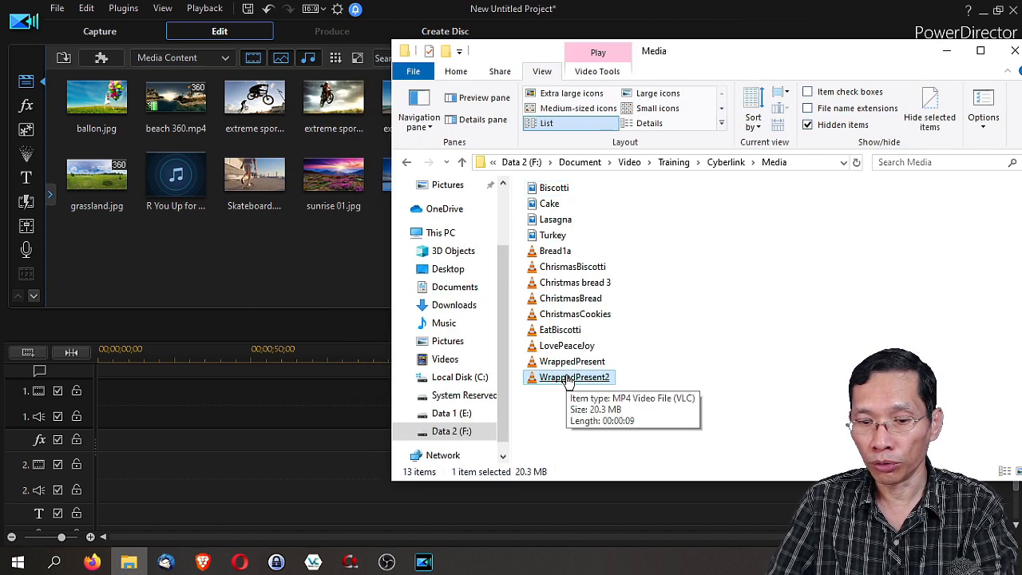
pyautogui.keyDown('ctrl'); pyautogui.click(572, 345); pyautogui.keyUp('ctrl')
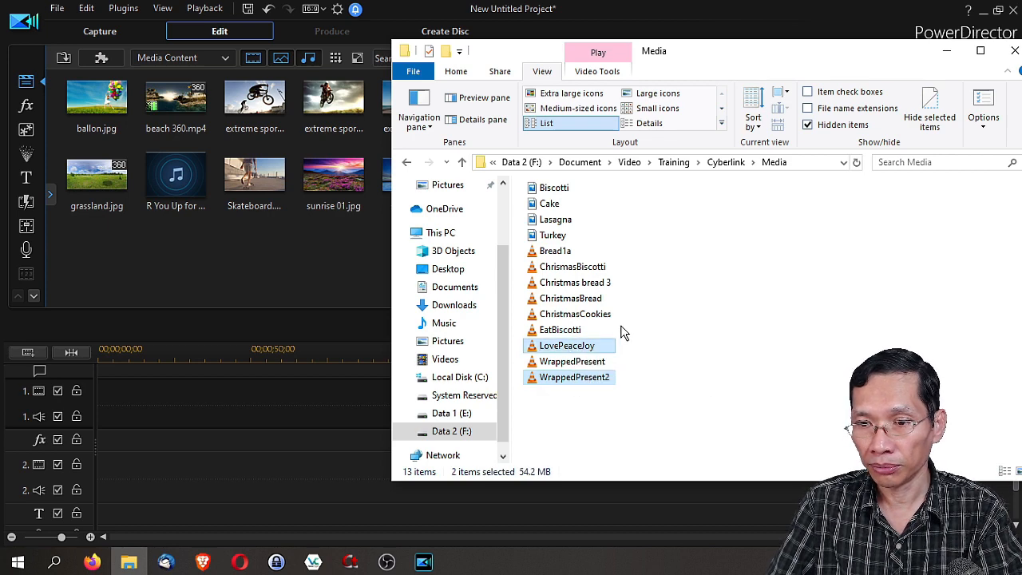
pyautogui.moveTo(572, 349); pyautogui.dragTo(283, 266)
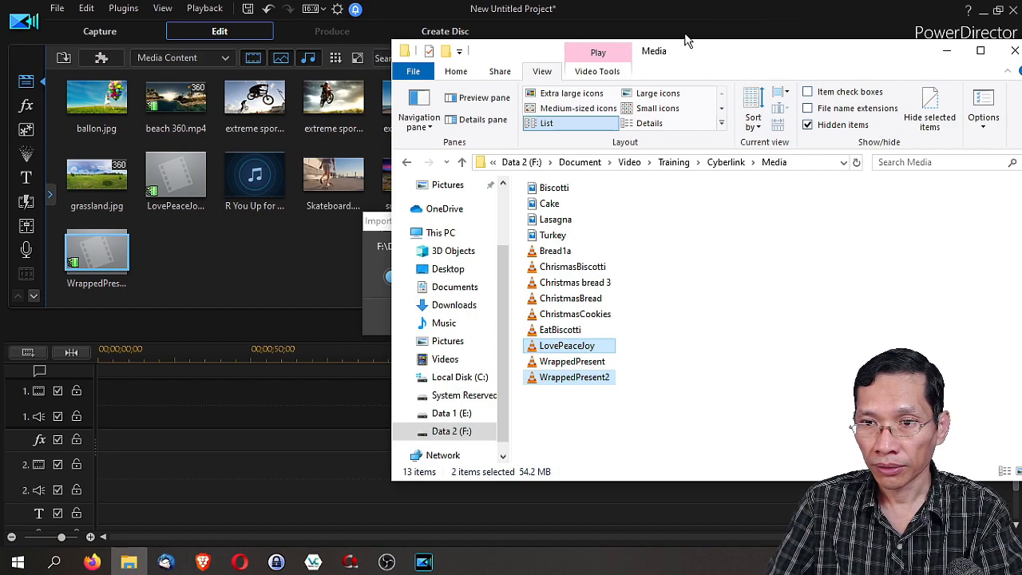
# Import the Biscotti, Cake, Lasagna and Turkey images from the Media folder into the media library
pyautogui.moveTo(703, 50); pyautogui.dragTo(765, 44)
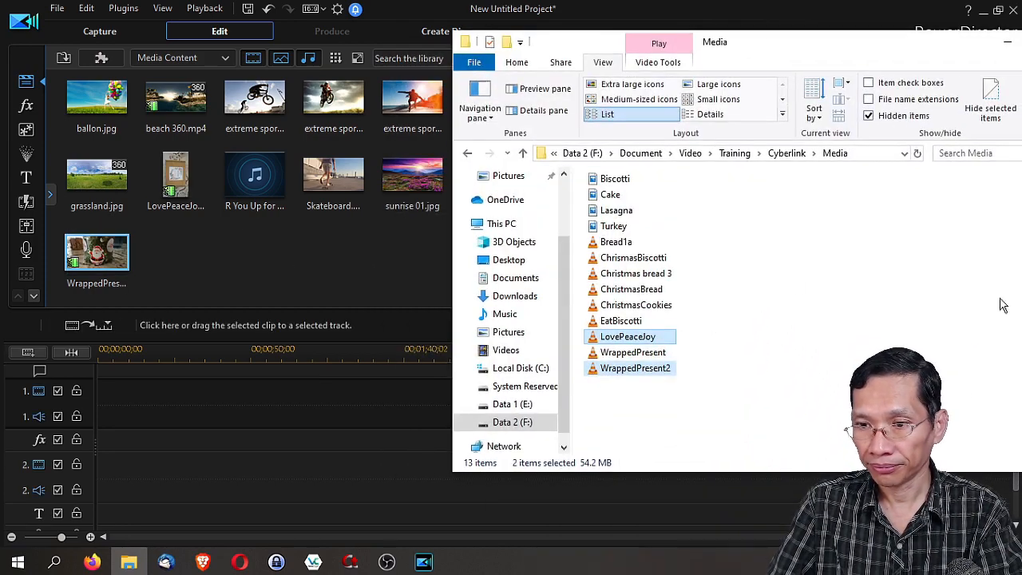
pyautogui.click(620, 226)
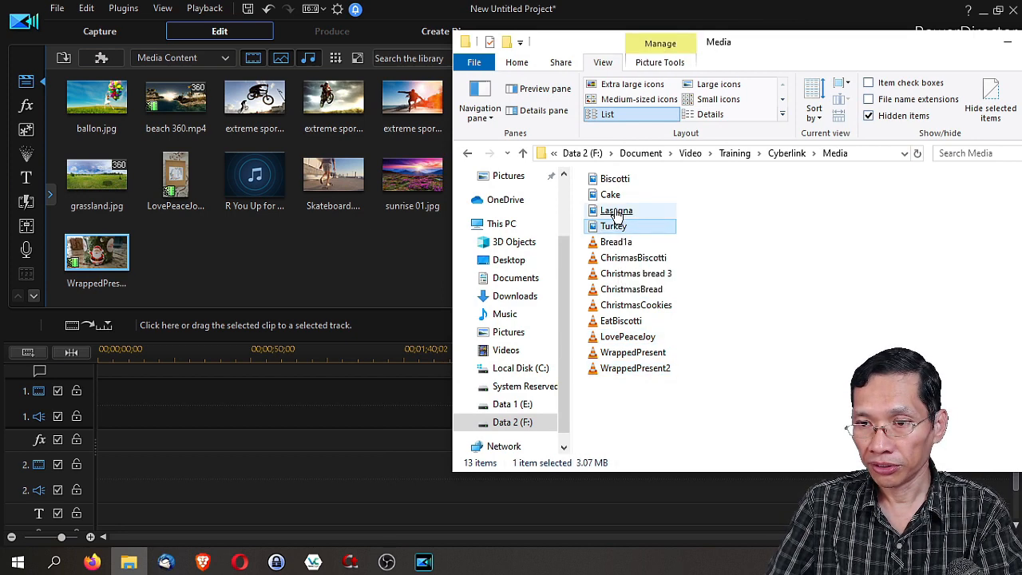
pyautogui.keyDown('ctrl'); pyautogui.click(613, 210); pyautogui.keyUp('ctrl')
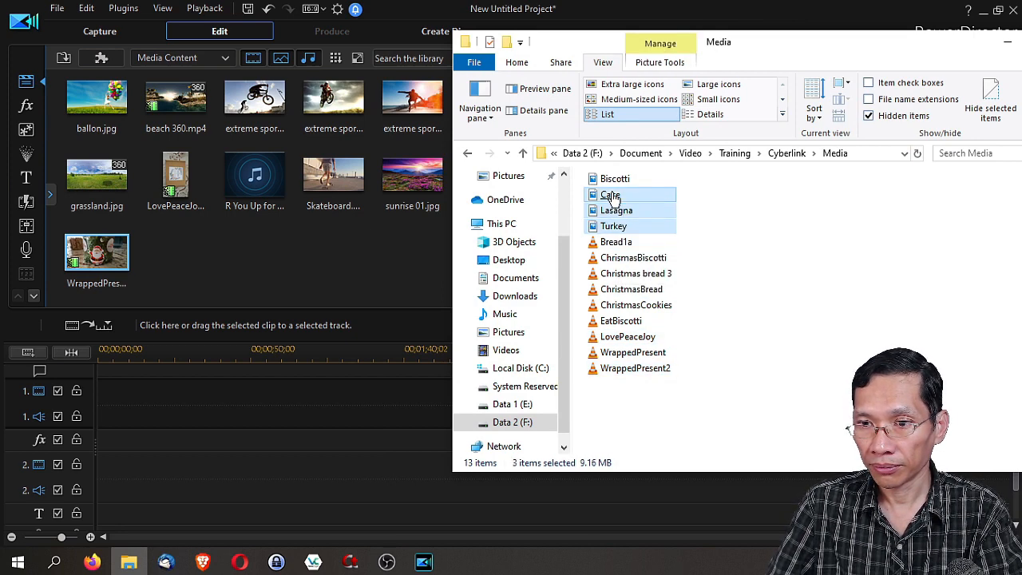
pyautogui.keyDown('ctrl'); pyautogui.click(613, 178); pyautogui.keyUp('ctrl')
pyautogui.moveTo(613, 181); pyautogui.dragTo(347, 247)
# Import the Christmas bread 3 video from the Media folder into the media library, and minimize File Explorer
pyautogui.moveTo(753, 32); pyautogui.dragTo(958, 67)
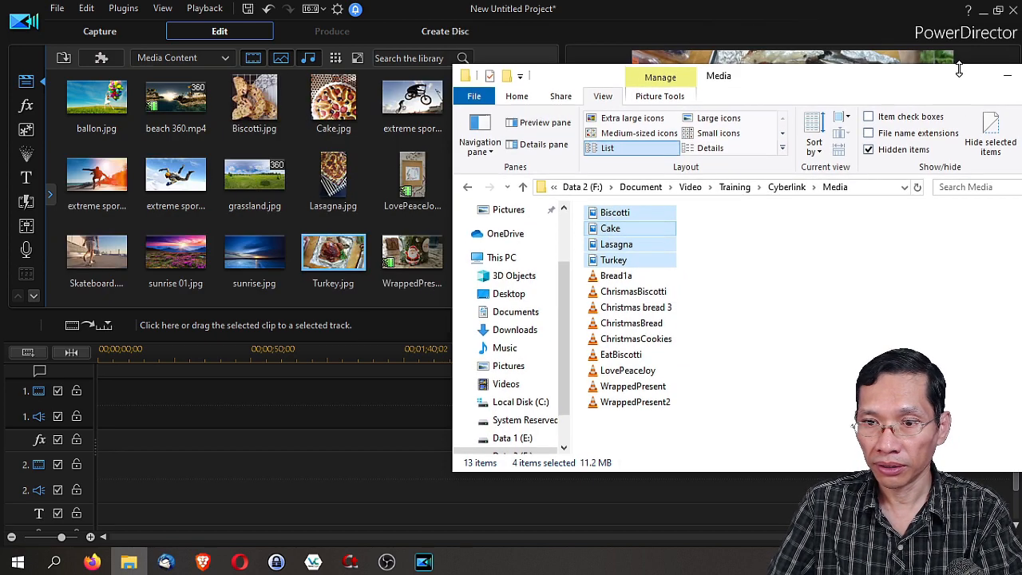
pyautogui.moveTo(796, 85); pyautogui.dragTo(721, 51)
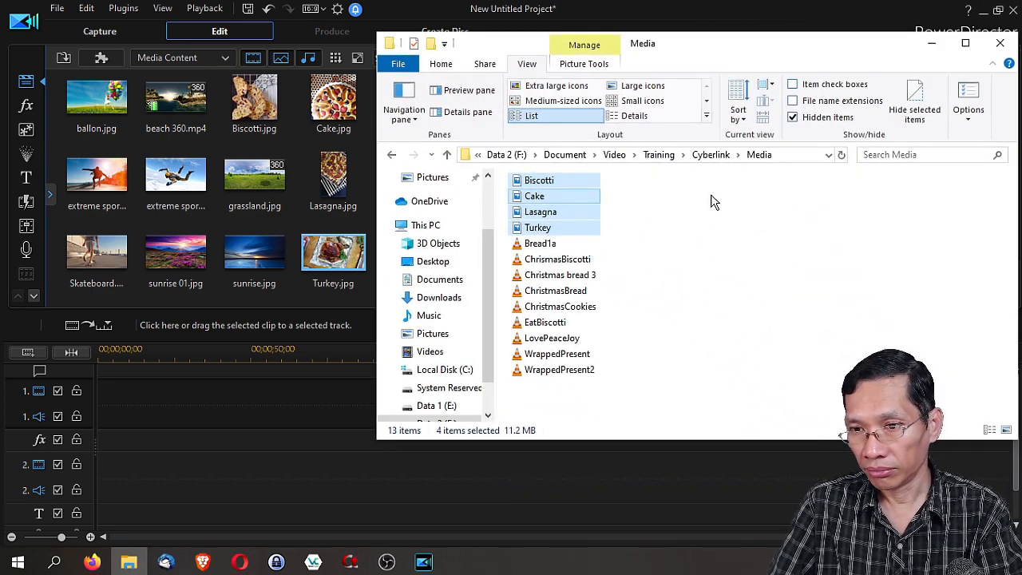
pyautogui.click(559, 274)
pyautogui.moveTo(559, 275); pyautogui.dragTo(308, 285)
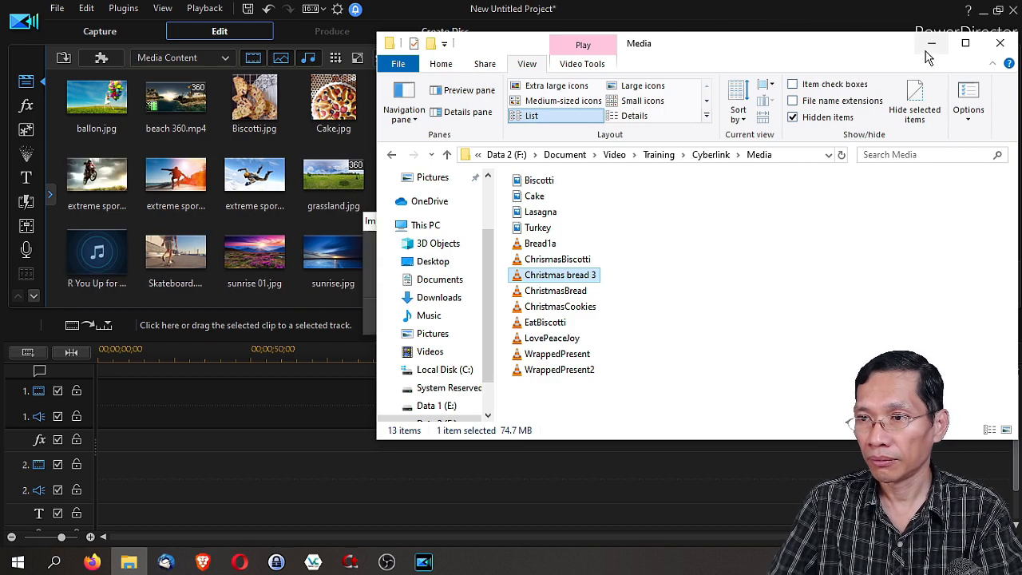
pyautogui.click(929, 46)
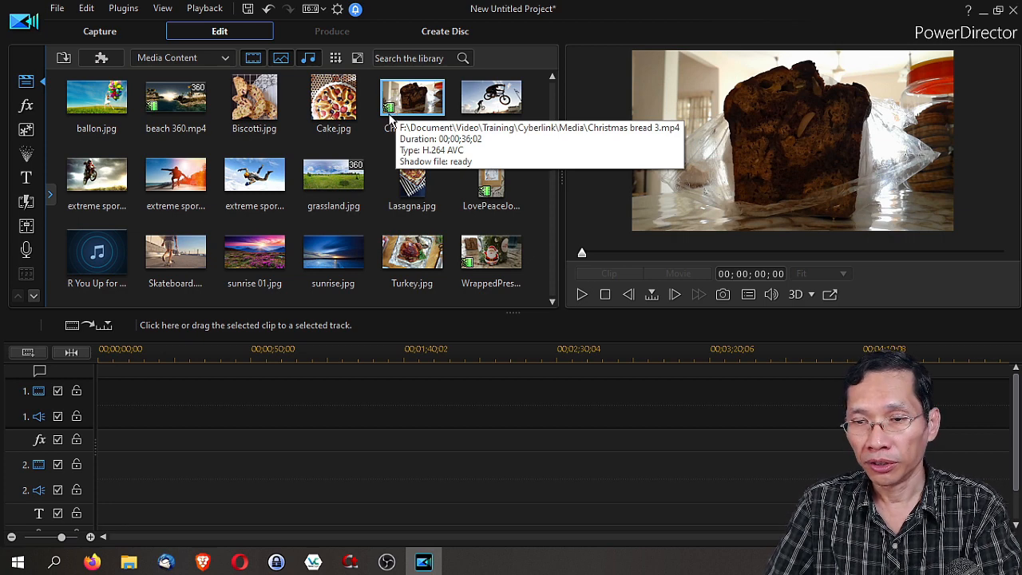
# Show the media library in Medium Icons, Extra Large Icons and Details views, and return it to Small Icons
pyautogui.click(336, 59)
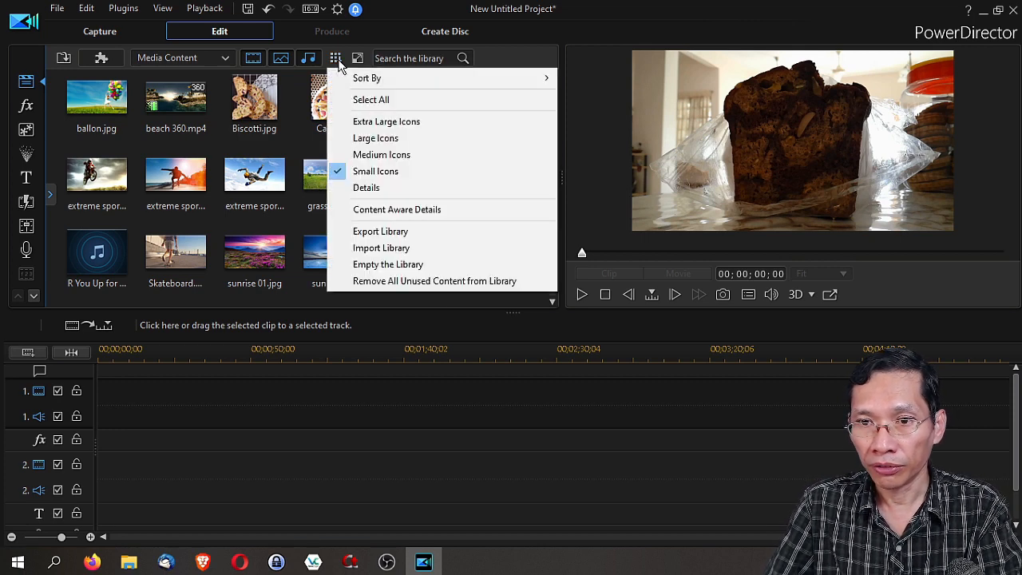
pyautogui.click(381, 154)
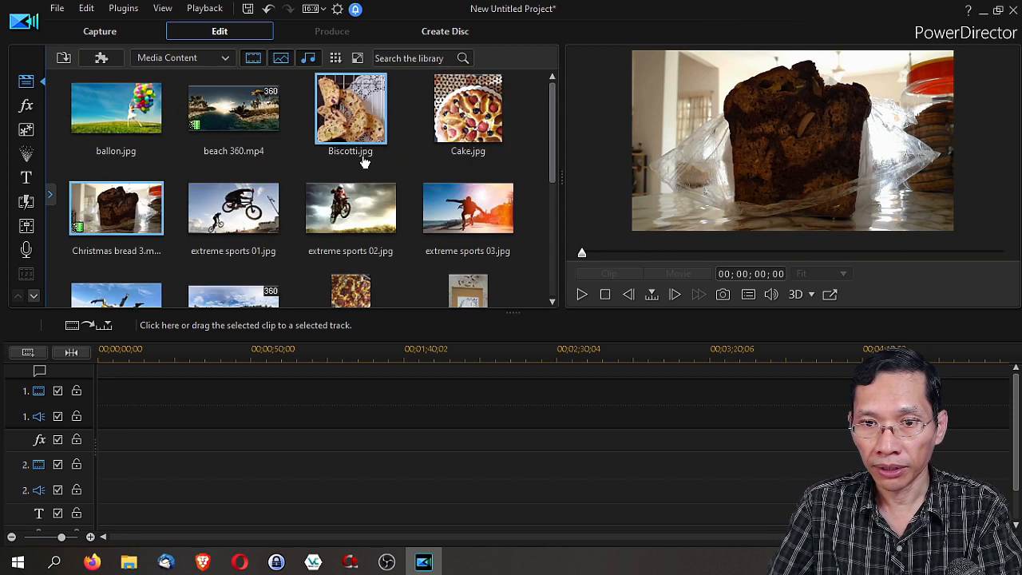
pyautogui.click(335, 58)
pyautogui.click(352, 121)
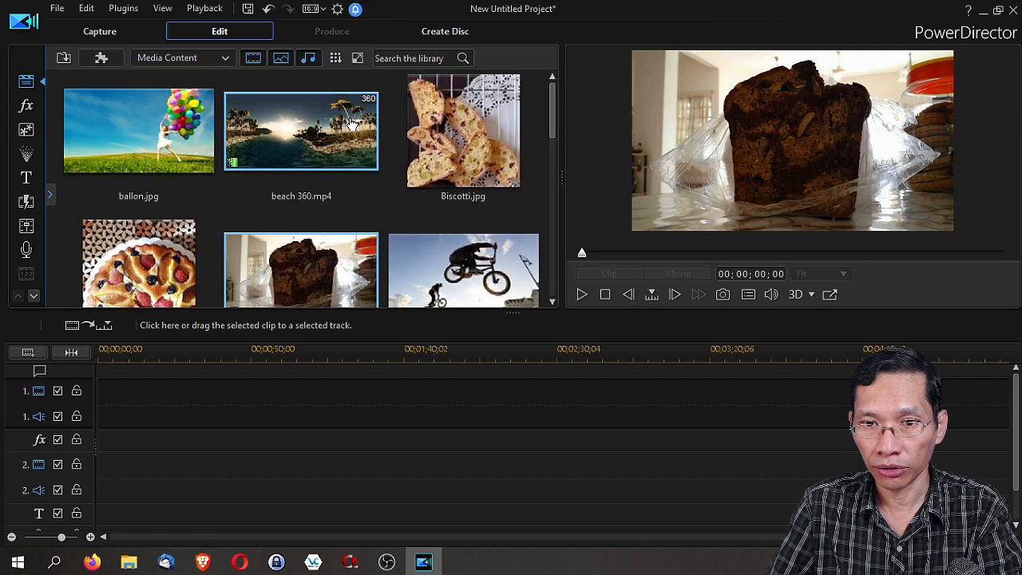
pyautogui.click(336, 58)
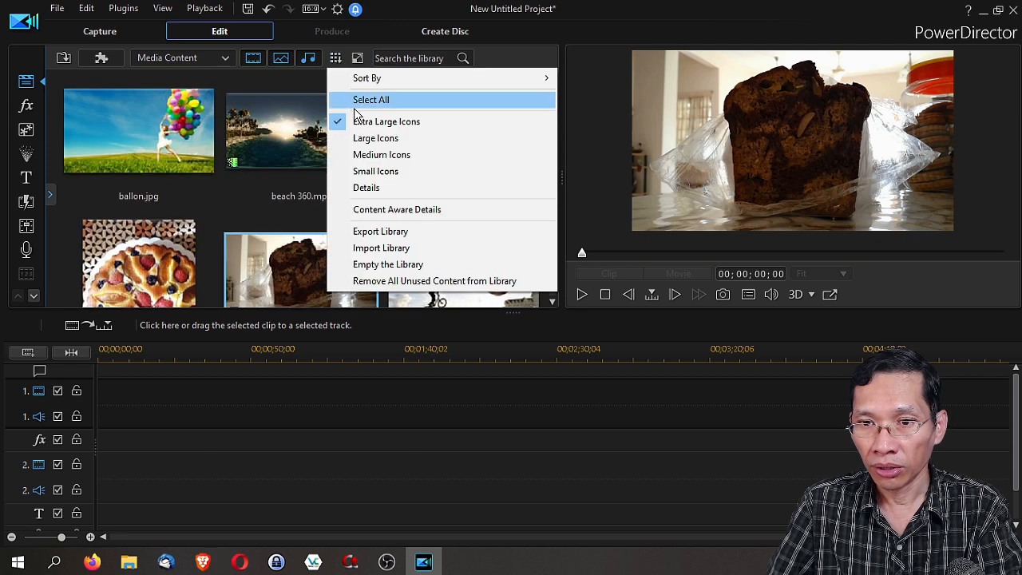
pyautogui.click(376, 188)
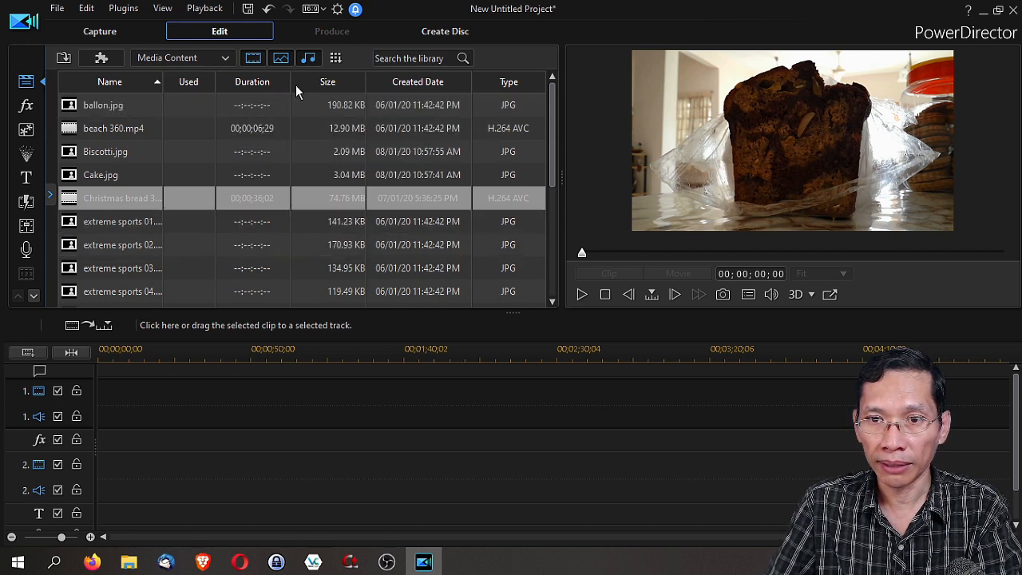
pyautogui.click(336, 58)
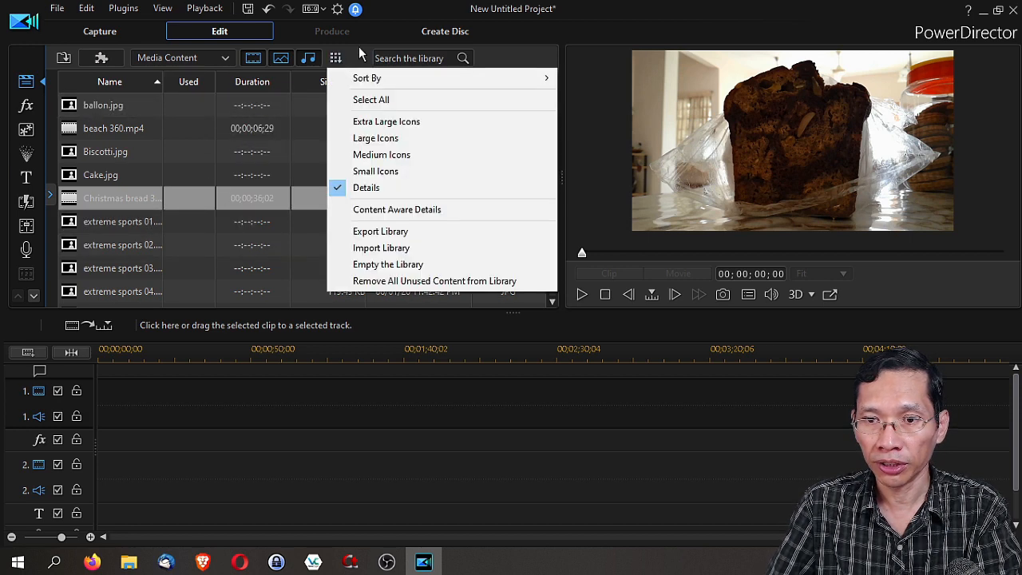
pyautogui.click(372, 172)
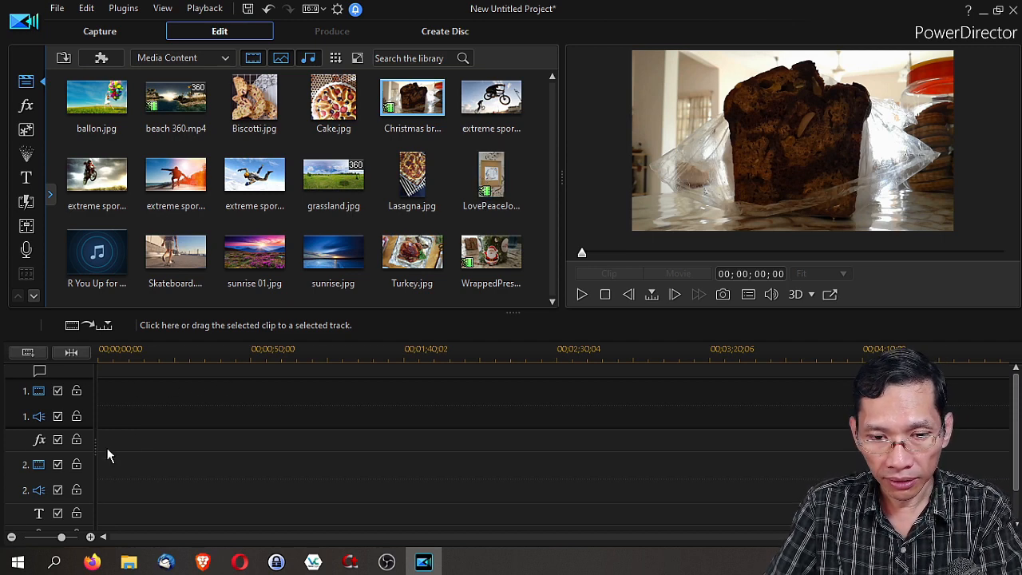
# Expand the track header area, rename the first video track as Track 1, and collapse the header area again
pyautogui.moveTo(95, 445); pyautogui.dragTo(189, 446)
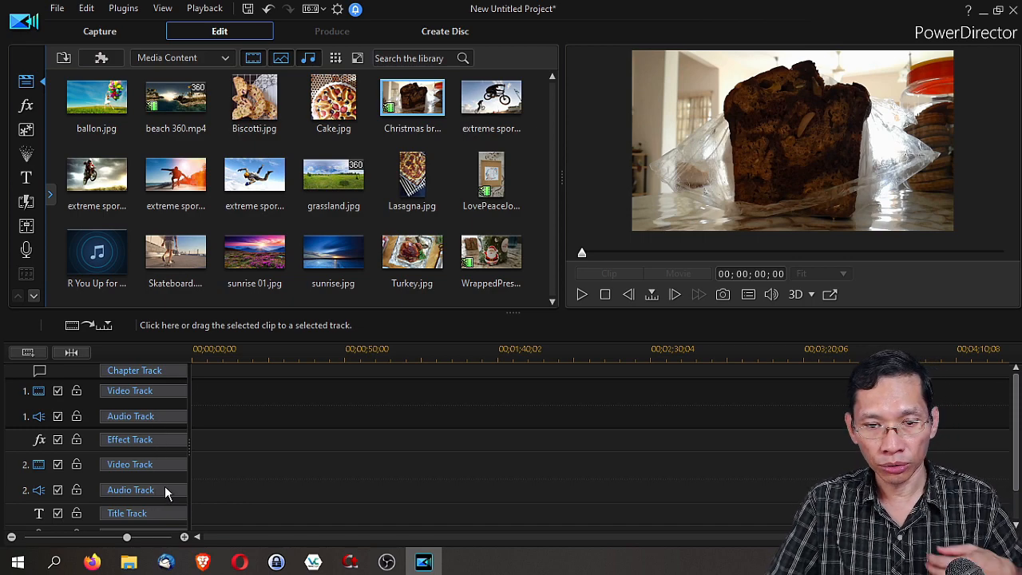
pyautogui.doubleClick(157, 391)
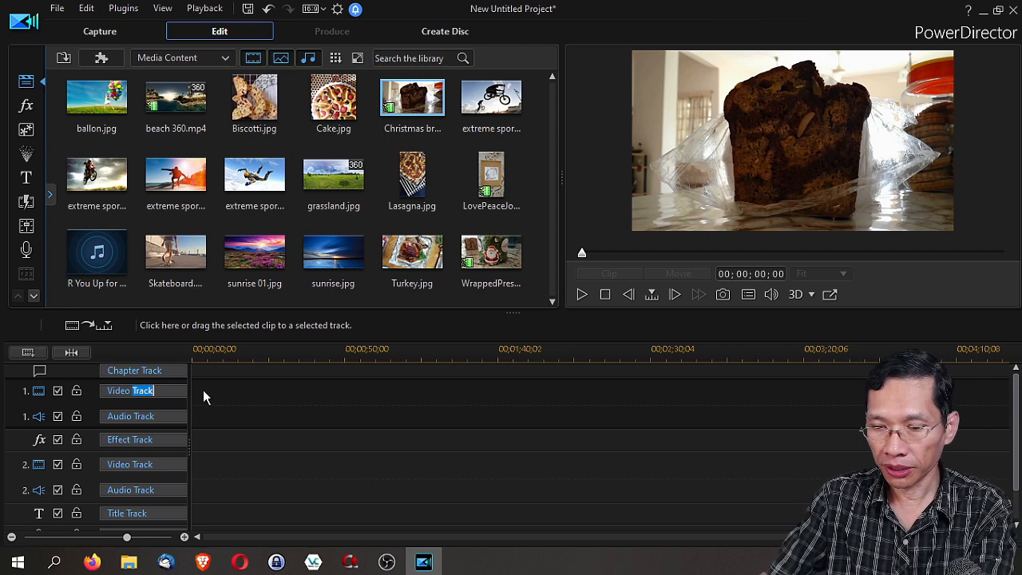
pyautogui.press('Left')
pyautogui.press('BackSpace')
pyautogui.press('BackSpace')
pyautogui.press('BackSpace')
pyautogui.press('BackSpace')
pyautogui.press('BackSpace')
pyautogui.press('BackSpace')
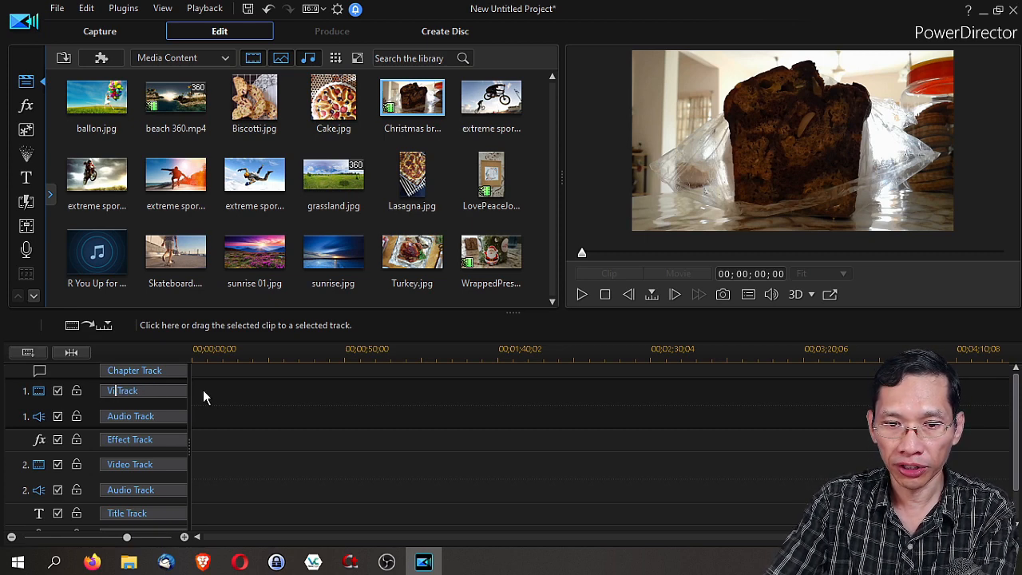
pyautogui.press('End')
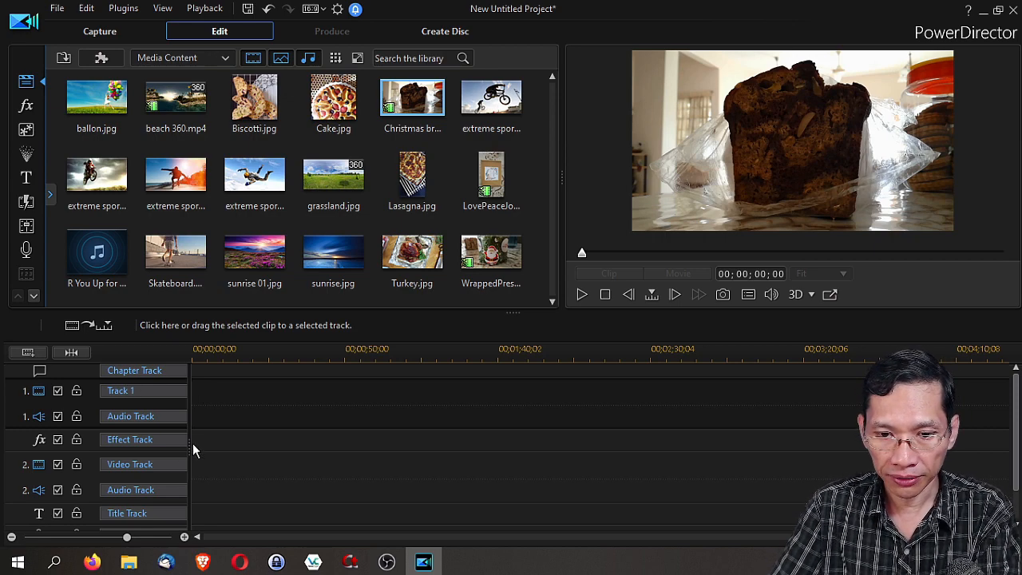
pyautogui.moveTo(185, 449); pyautogui.dragTo(101, 455)
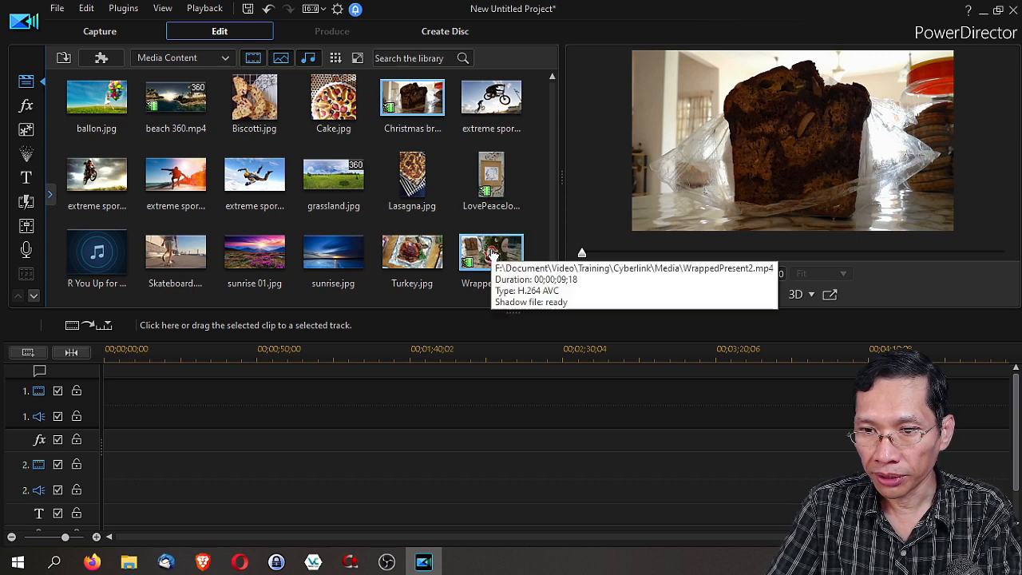
# Place WrappedPresent2 at the start of the first video track, and play the movie, pausing at 00;00;04;01
pyautogui.moveTo(492, 254); pyautogui.dragTo(110, 397)
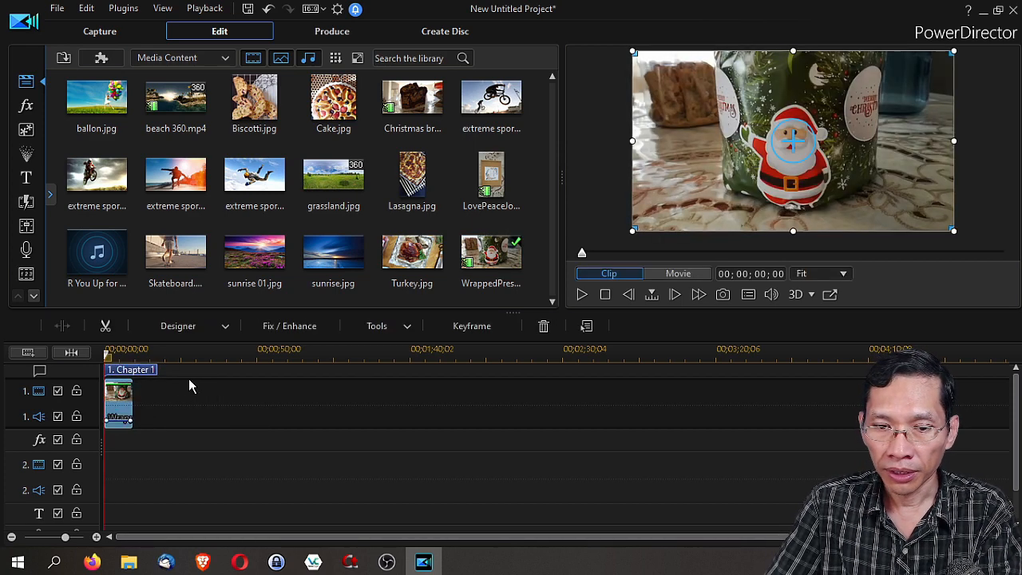
pyautogui.click(581, 294)
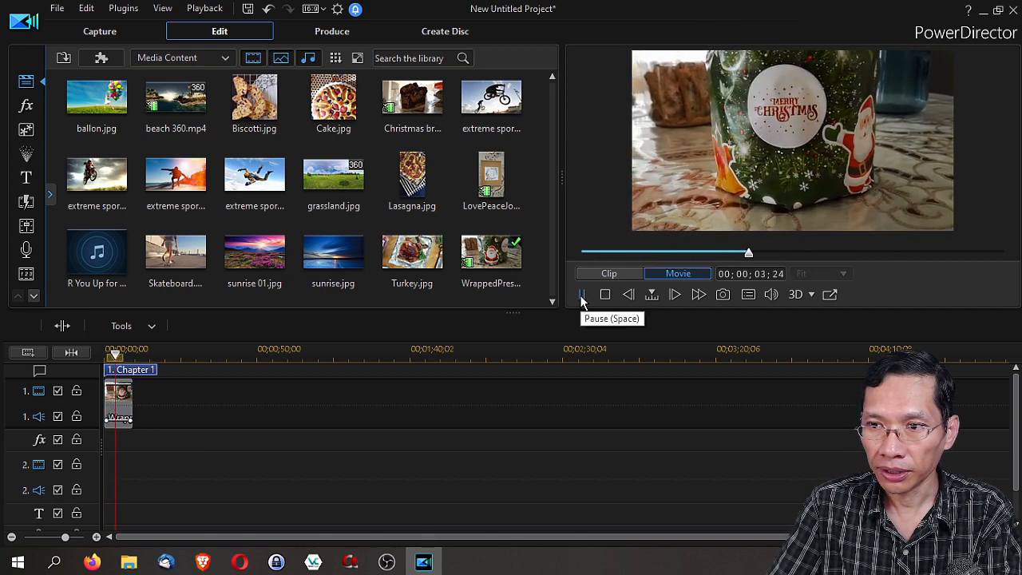
pyautogui.click(580, 295)
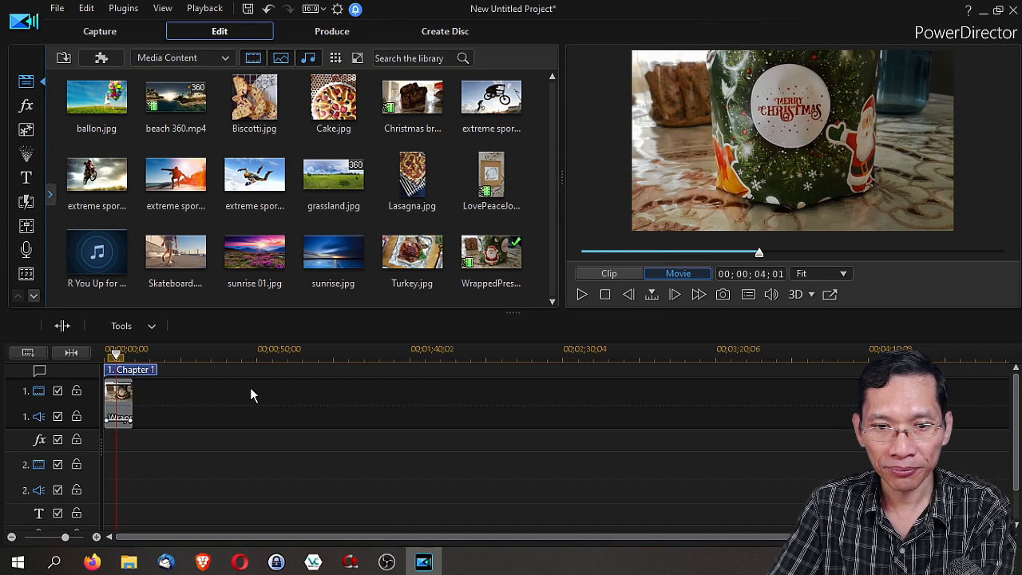
# Try disabling and re-enabling the video and audio parts of track 1
pyautogui.click(57, 391)
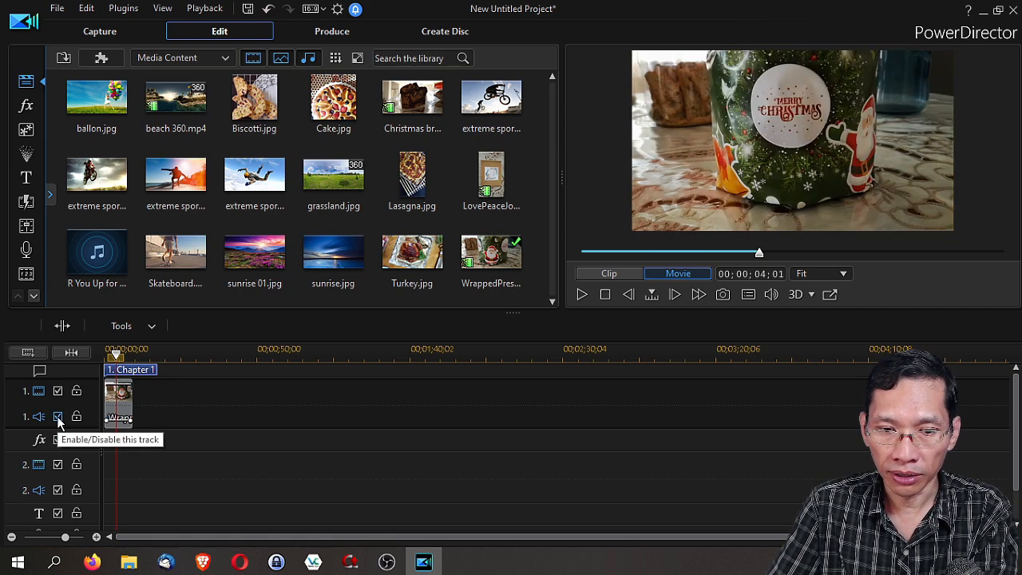
pyautogui.click(57, 416)
pyautogui.click(57, 416)
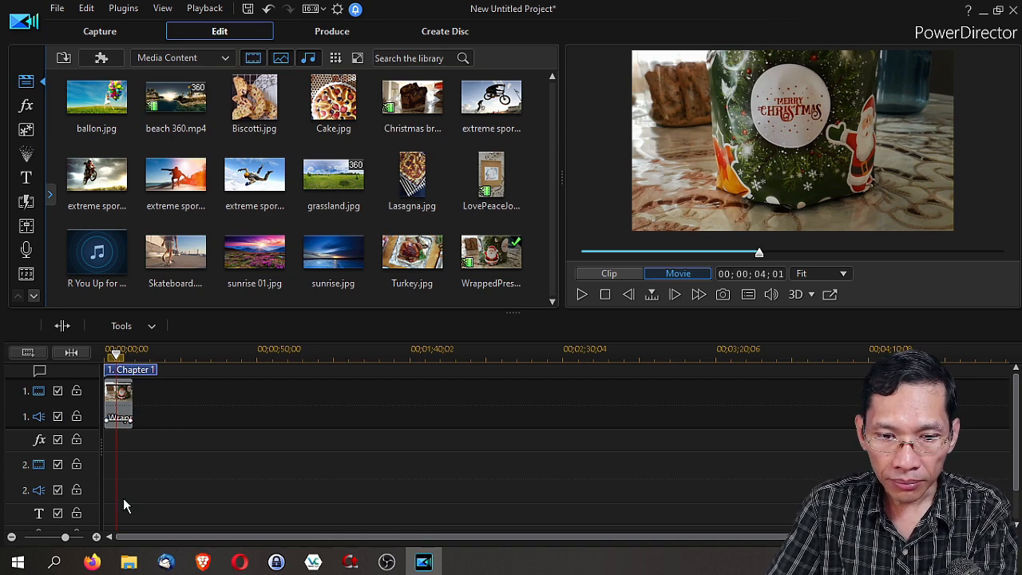
# Place LovePeaceJoy on the first video track with a gap after WrappedPresent2, and move the playhead to 00;00;02;08 within that clip
pyautogui.click(96, 538)
pyautogui.click(96, 538)
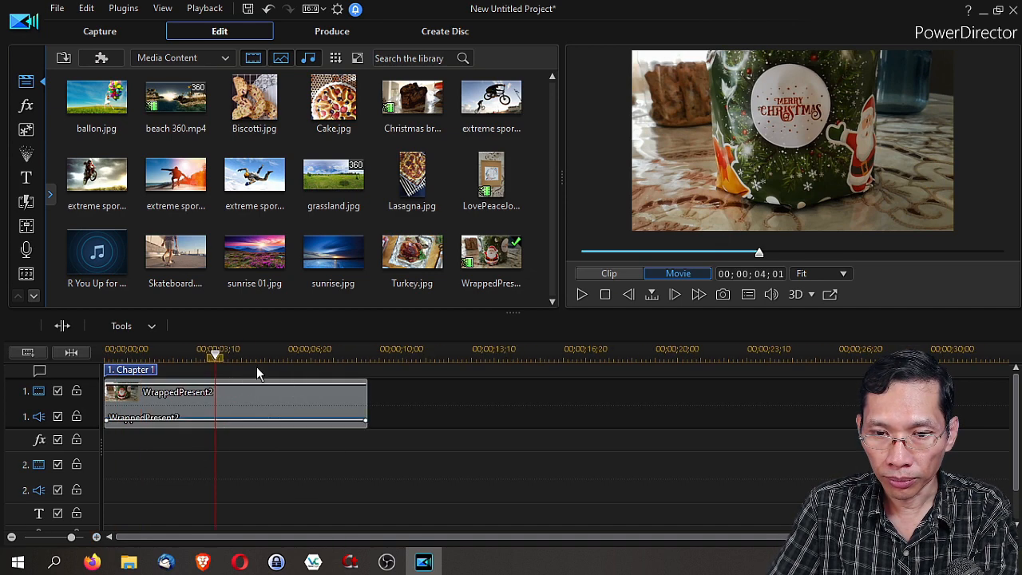
pyautogui.hscroll(1, 262, 356)
pyautogui.hscroll(-1, 262, 355)
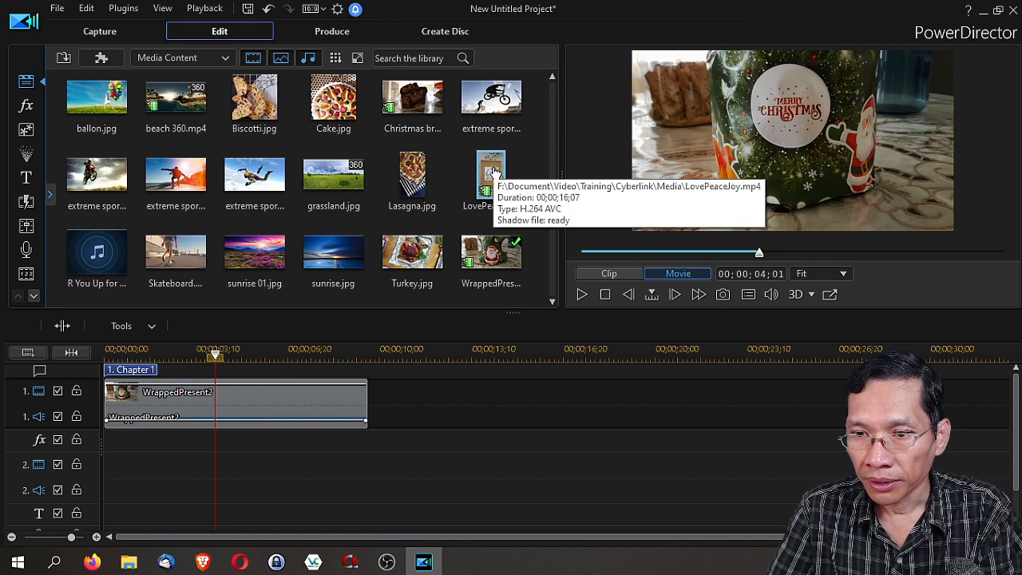
pyautogui.moveTo(494, 172); pyautogui.dragTo(420, 403)
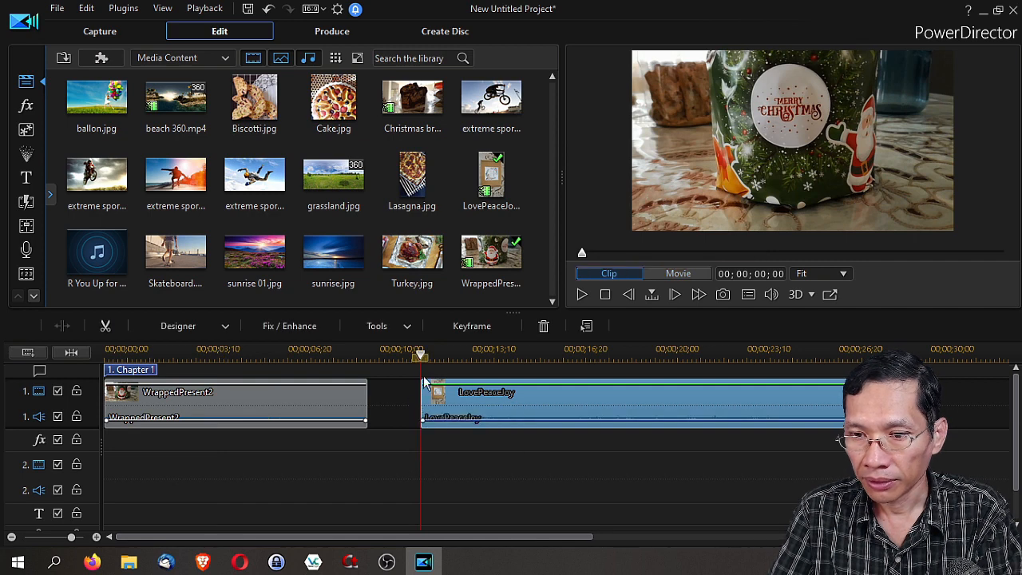
pyautogui.click(483, 353)
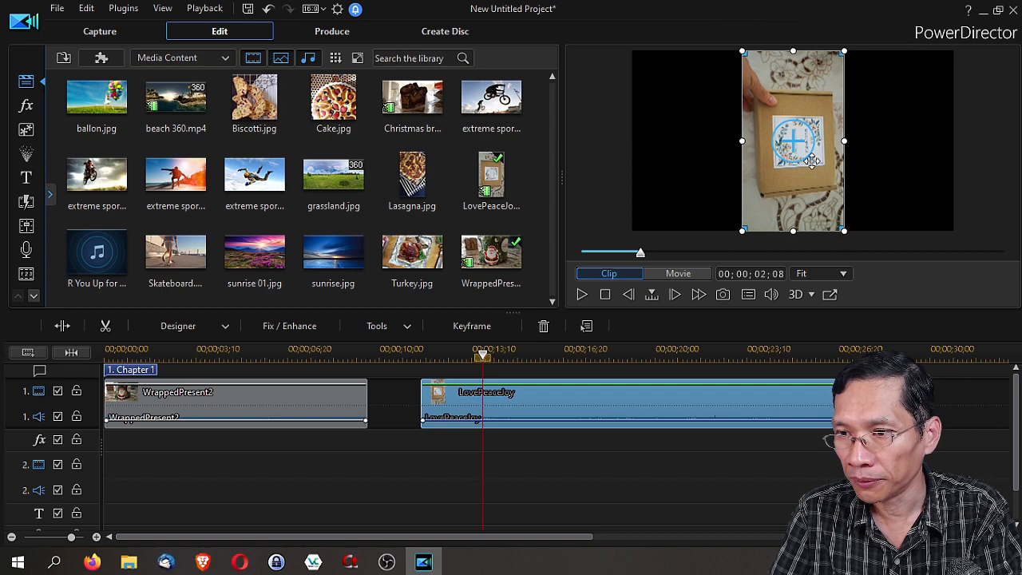
# Rotate the LovePeaceJoy clip to landscape in the preview and enlarge it to the frame's lower-right corner
pyautogui.moveTo(807, 159); pyautogui.dragTo(824, 119)
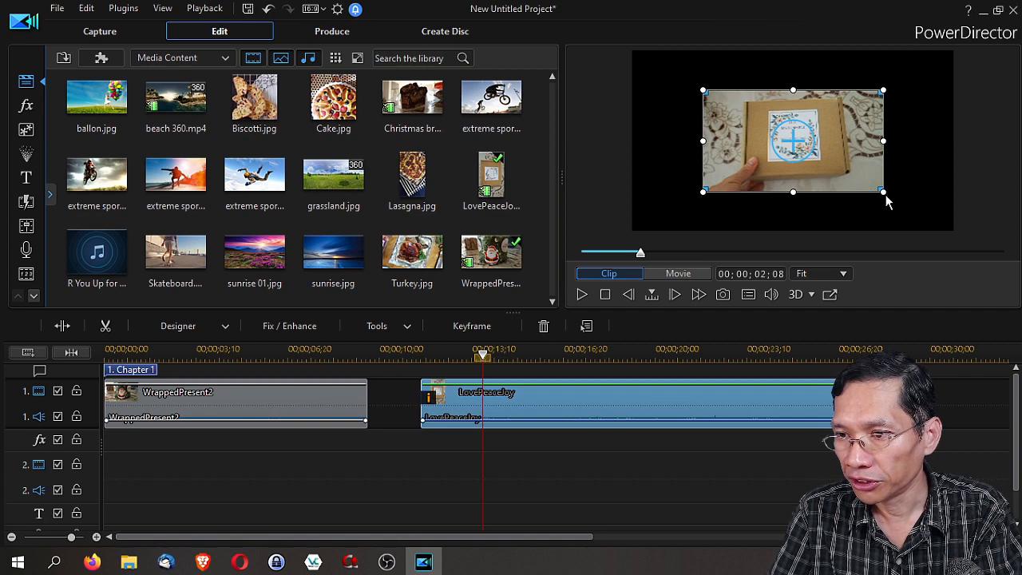
pyautogui.moveTo(884, 194); pyautogui.dragTo(951, 223)
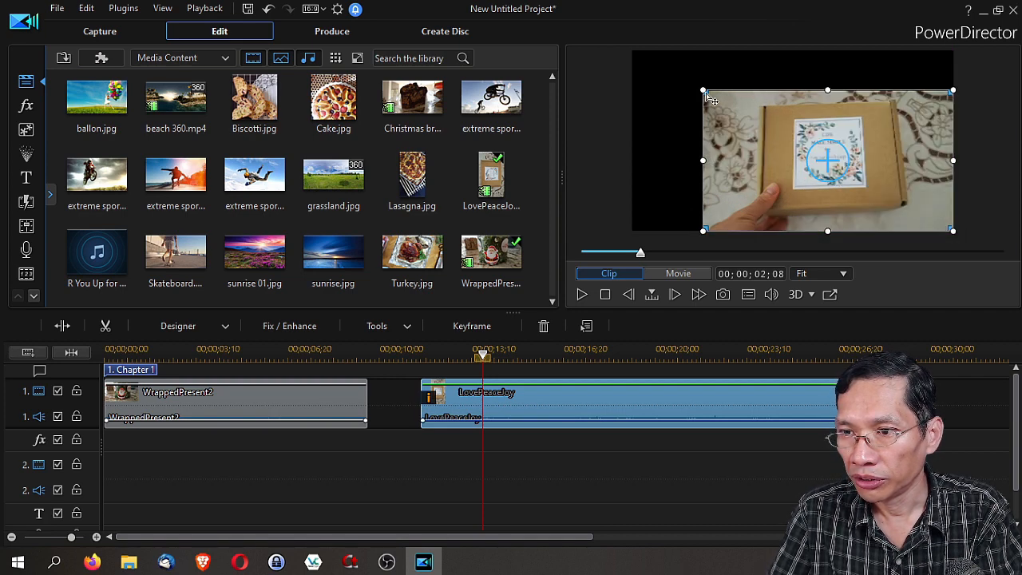
# Try stretching and distorting the LovePeaceJoy clip from its upper-left corner
pyautogui.moveTo(703, 91); pyautogui.dragTo(635, 54)
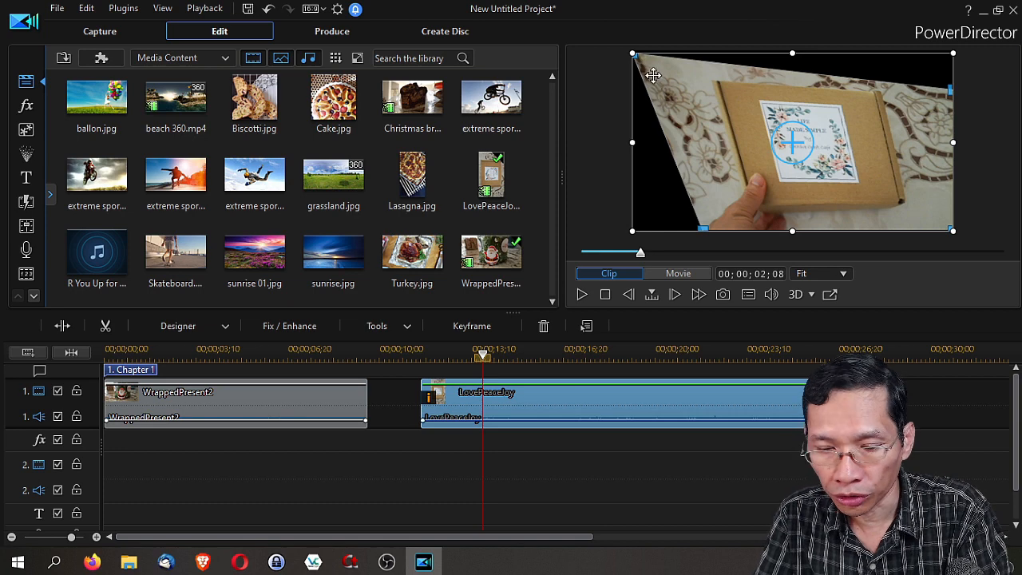
pyautogui.moveTo(643, 61); pyautogui.dragTo(696, 110)
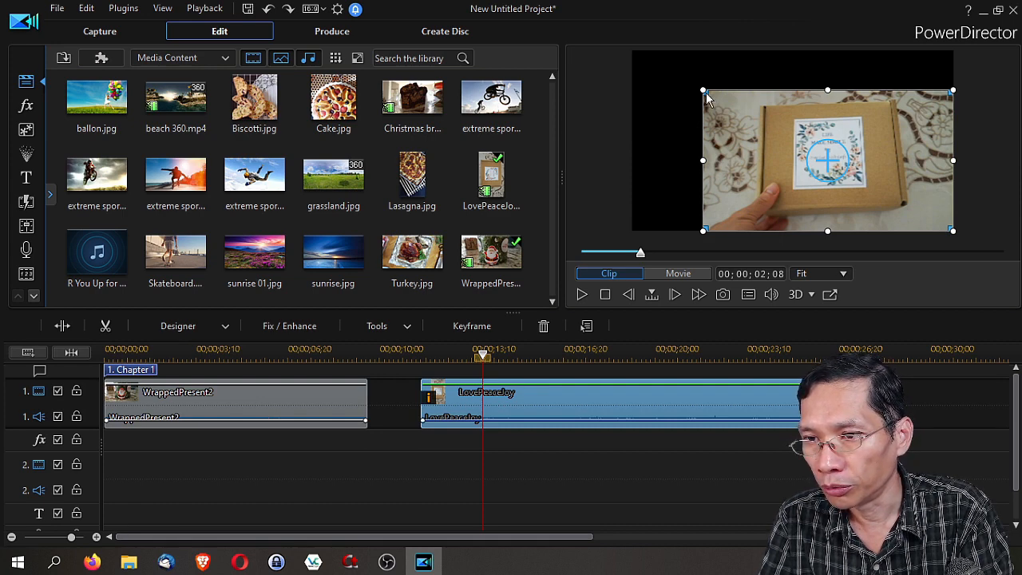
# Enlarge the LovePeaceJoy clip from its upper-left corner until it fills the preview frame, undoing the corner distortion made on the way
pyautogui.moveTo(703, 90); pyautogui.dragTo(670, 73)
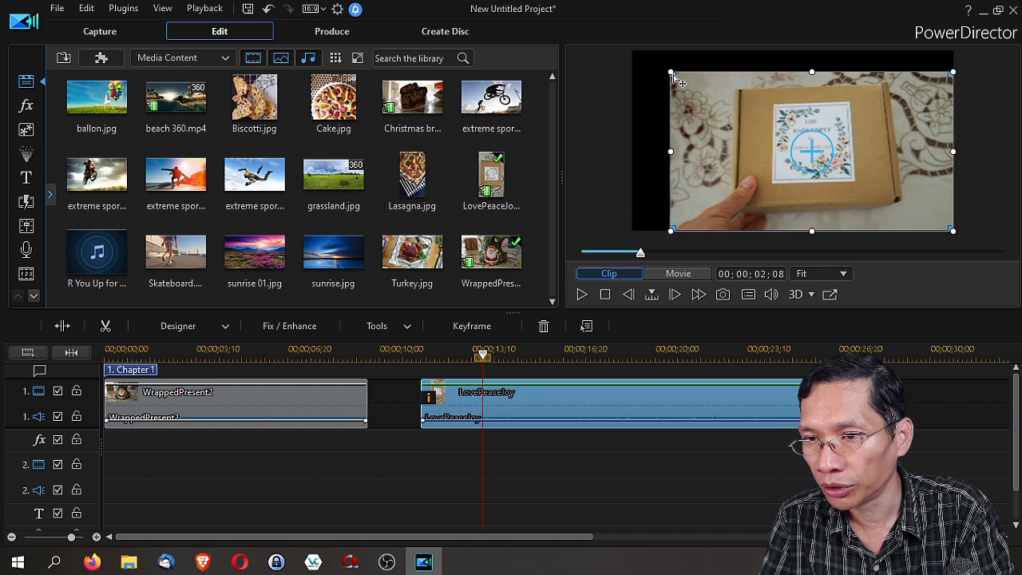
pyautogui.moveTo(674, 75); pyautogui.dragTo(675, 119)
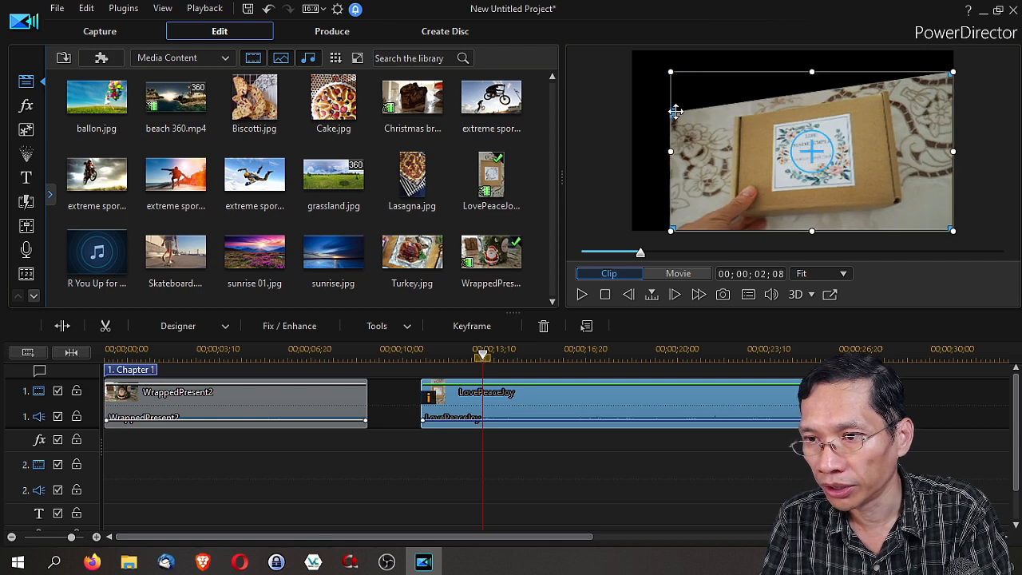
pyautogui.hotkey('ctrl', 'z')
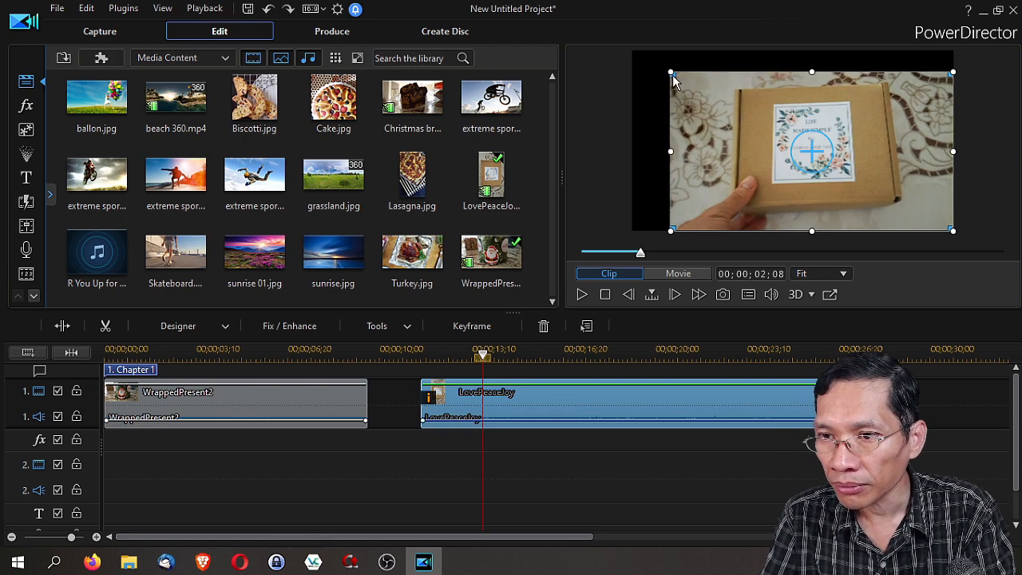
pyautogui.moveTo(670, 72); pyautogui.dragTo(635, 51)
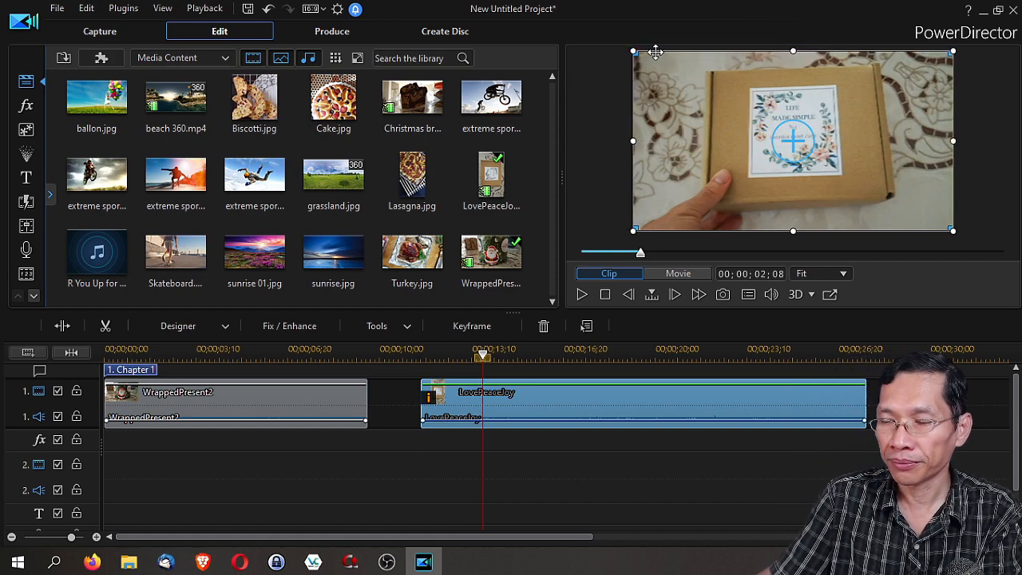
# Move LovePeaceJoy directly against the end of WrappedPresent2 and set the playhead at their junction, 00;00;09;17
pyautogui.moveTo(671, 402); pyautogui.dragTo(623, 405)
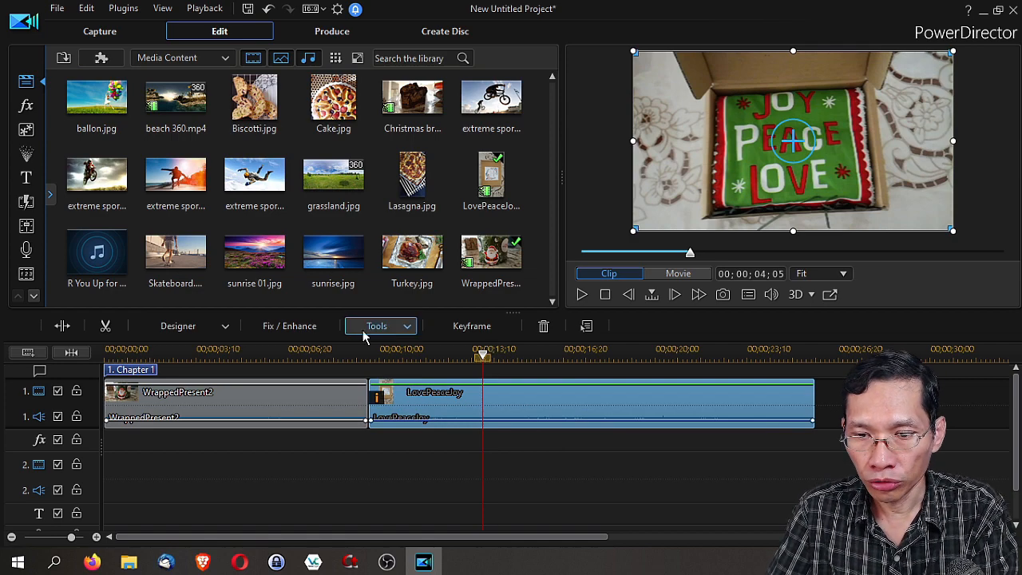
pyautogui.click(336, 355)
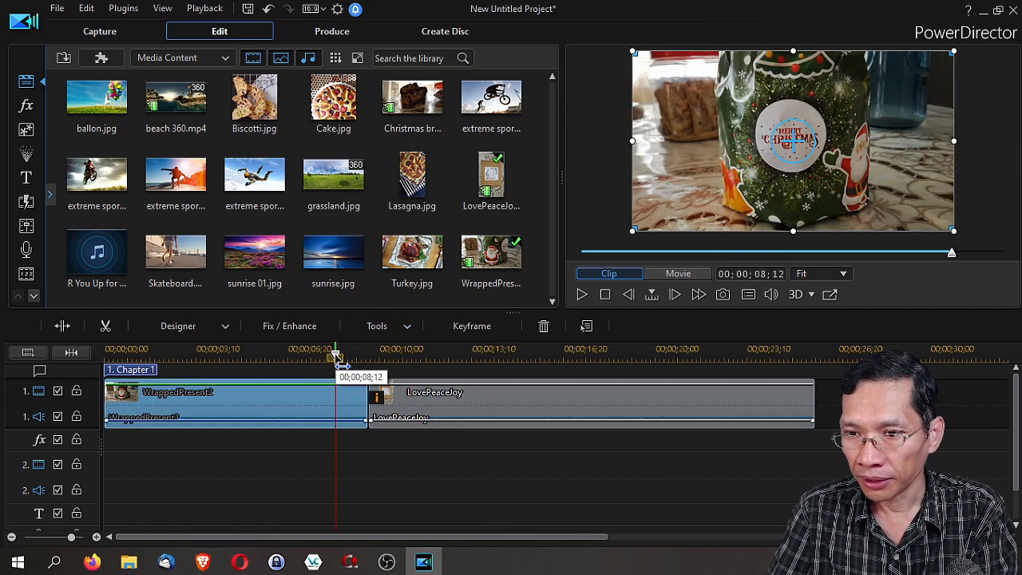
pyautogui.click(369, 356)
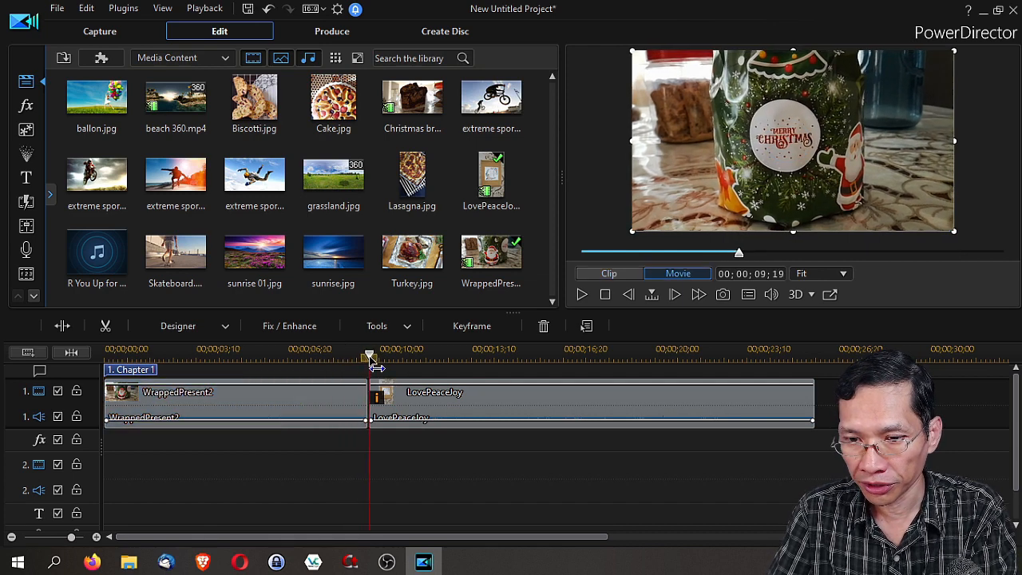
pyautogui.moveTo(375, 366); pyautogui.dragTo(372, 367)
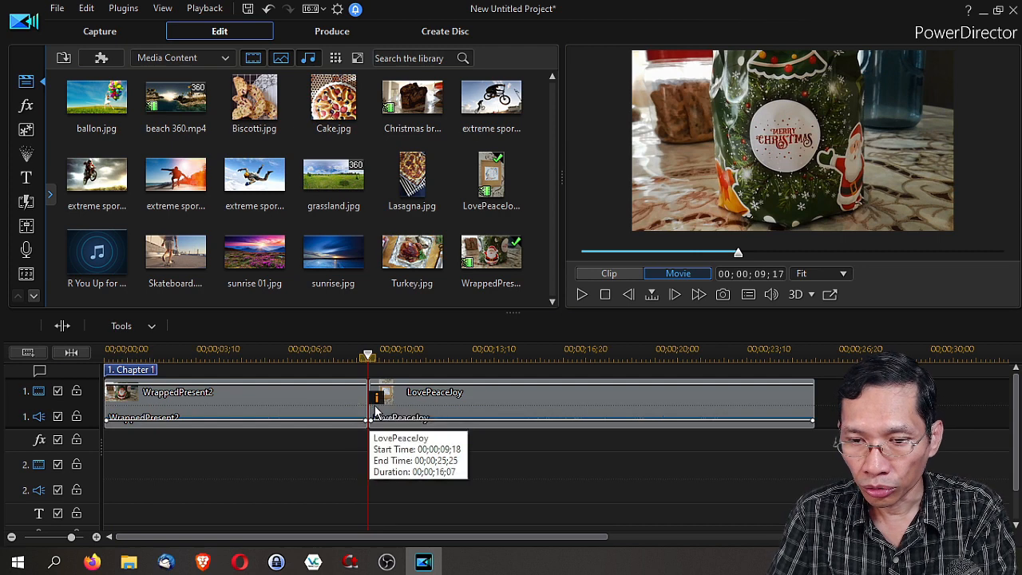
# Trim the end of WrappedPresent2 back to 00;00;07;23 using Trim Only
pyautogui.click(366, 404)
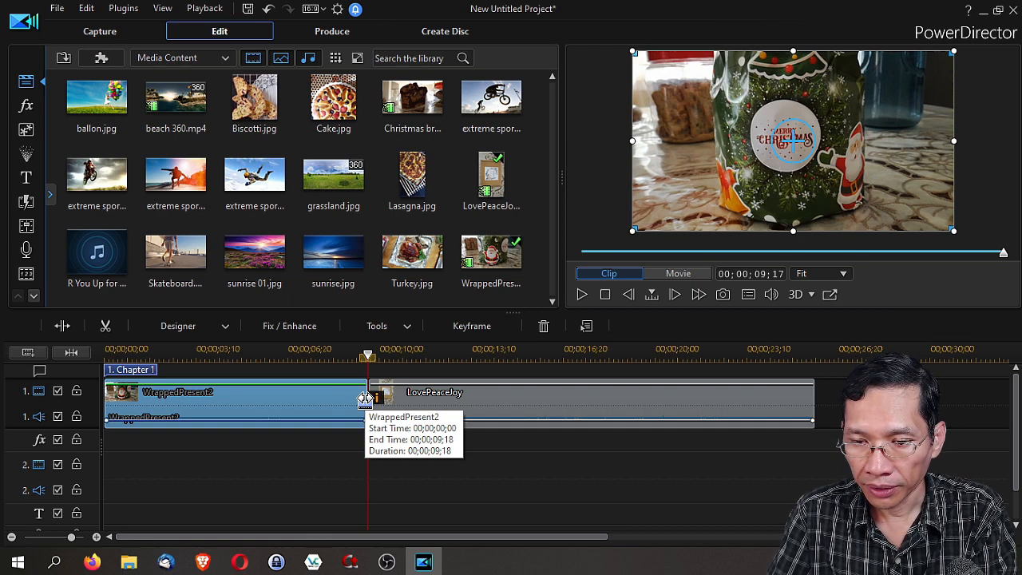
pyautogui.moveTo(365, 400); pyautogui.dragTo(320, 410)
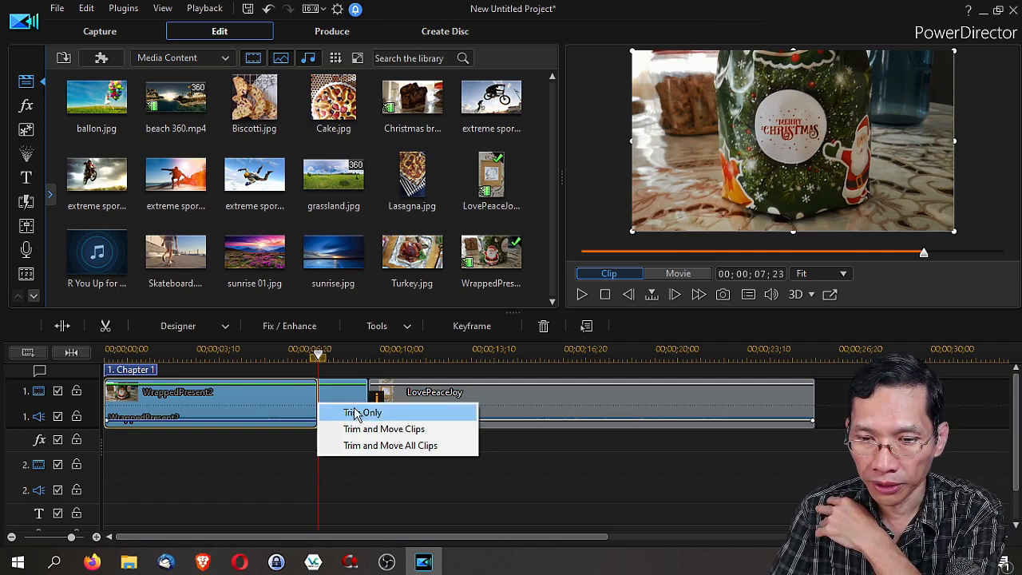
pyautogui.click(355, 413)
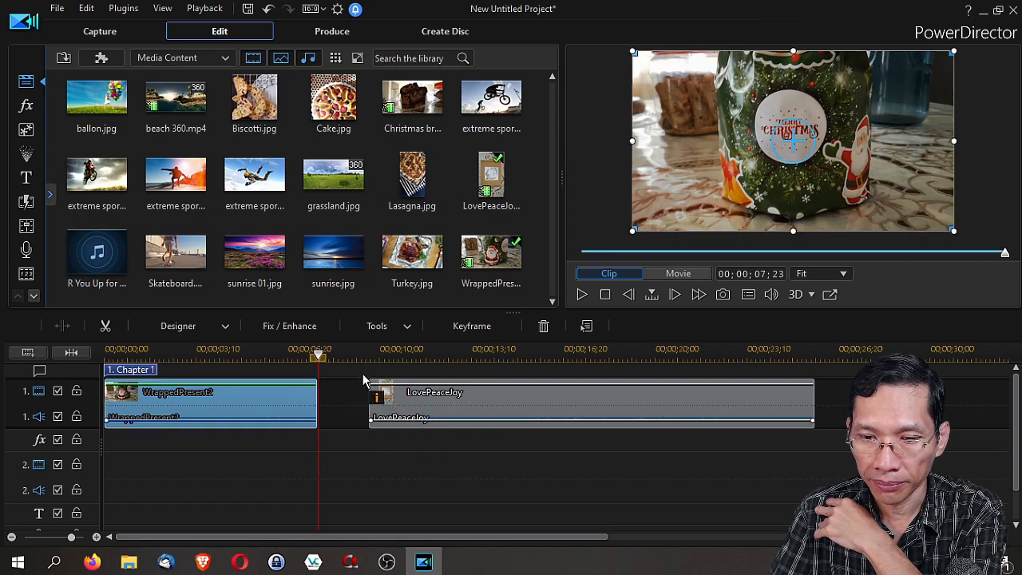
# Move LovePeaceJoy against the shortened WrappedPresent2, and undo both the move and the trim
pyautogui.click(507, 397)
pyautogui.moveTo(423, 405); pyautogui.dragTo(456, 404)
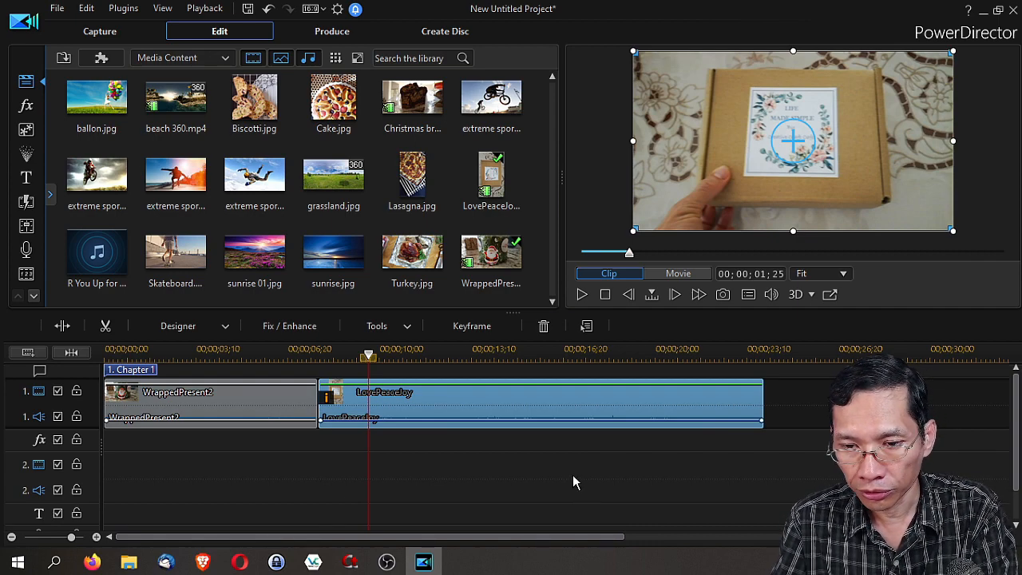
pyautogui.hotkey('ctrl', 'z')
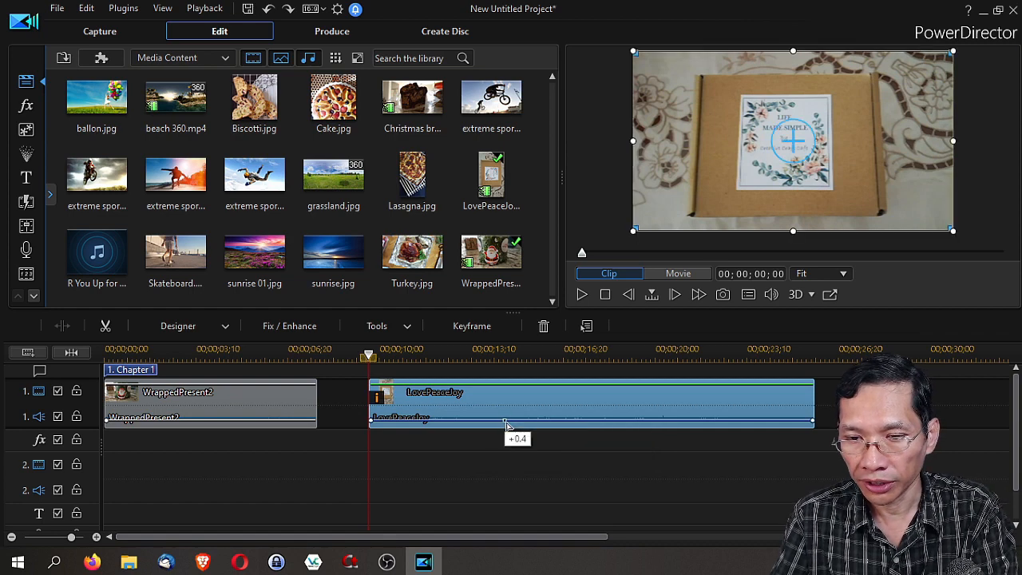
pyautogui.hotkey('ctrl', 'z')
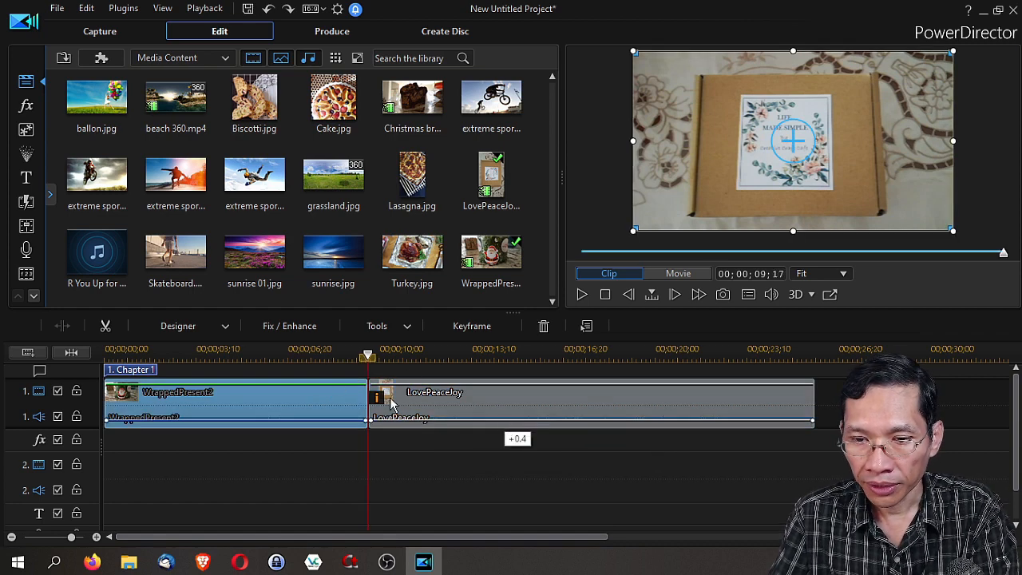
# Trim the end of WrappedPresent2 back to 00;00;08;02 using Trim and Move Clips, and undo the trim
pyautogui.moveTo(360, 403); pyautogui.dragTo(328, 406)
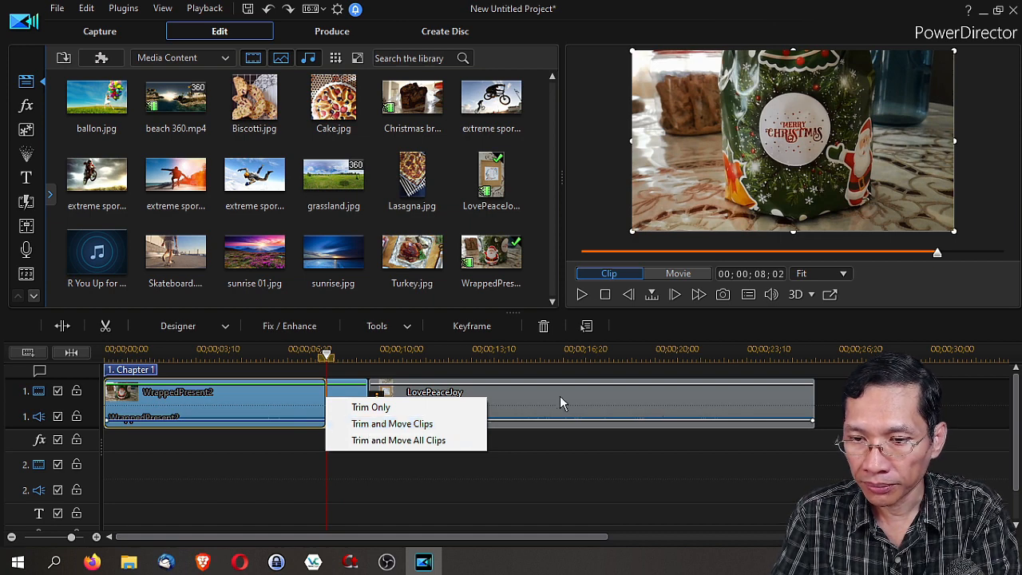
pyautogui.click(451, 425)
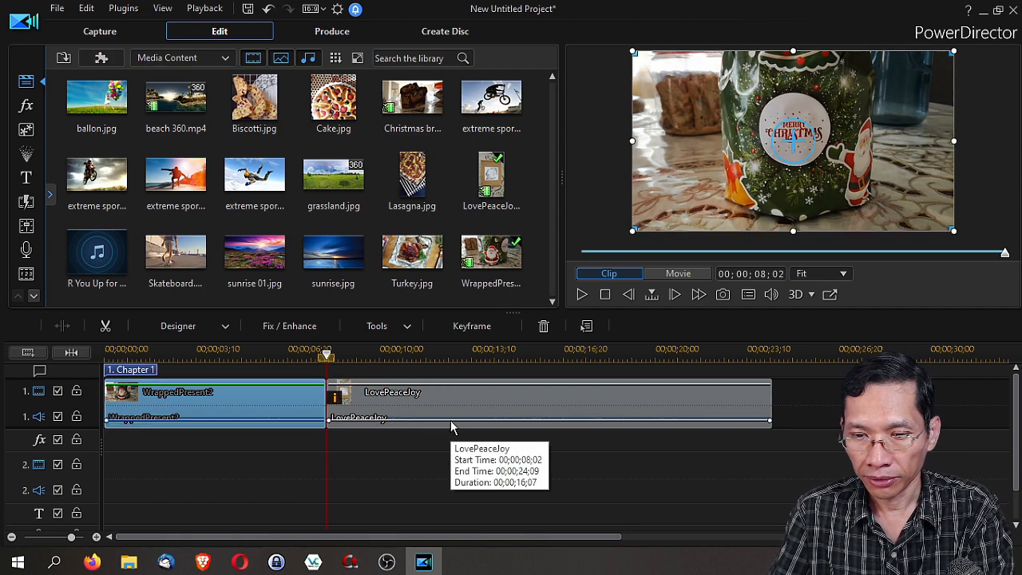
pyautogui.hotkey('ctrl', 'z')
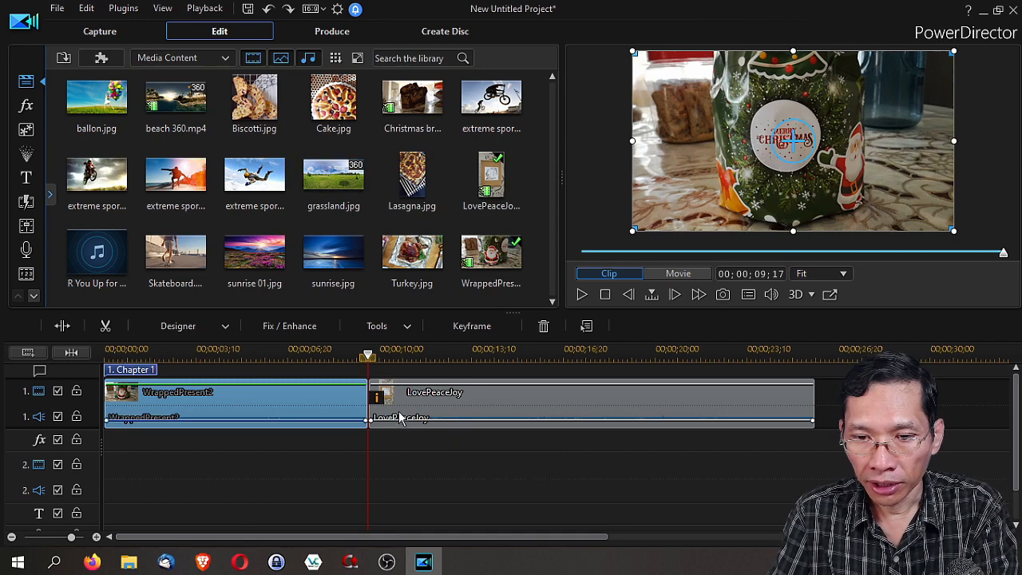
# Split WrappedPresent2 at 00;00;07;21
pyautogui.moveTo(365, 349); pyautogui.dragTo(317, 358)
pyautogui.click(296, 405)
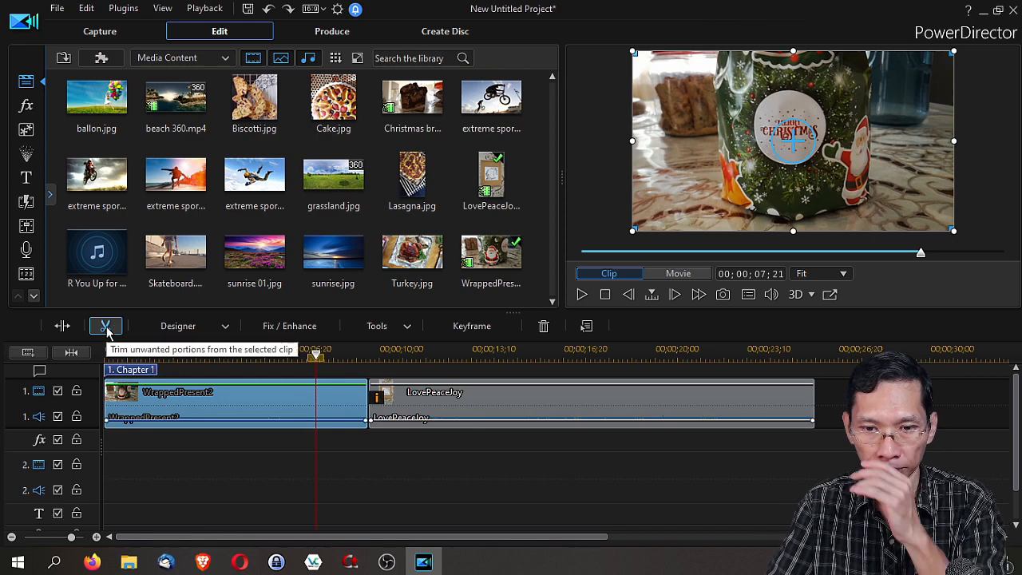
pyautogui.click(62, 326)
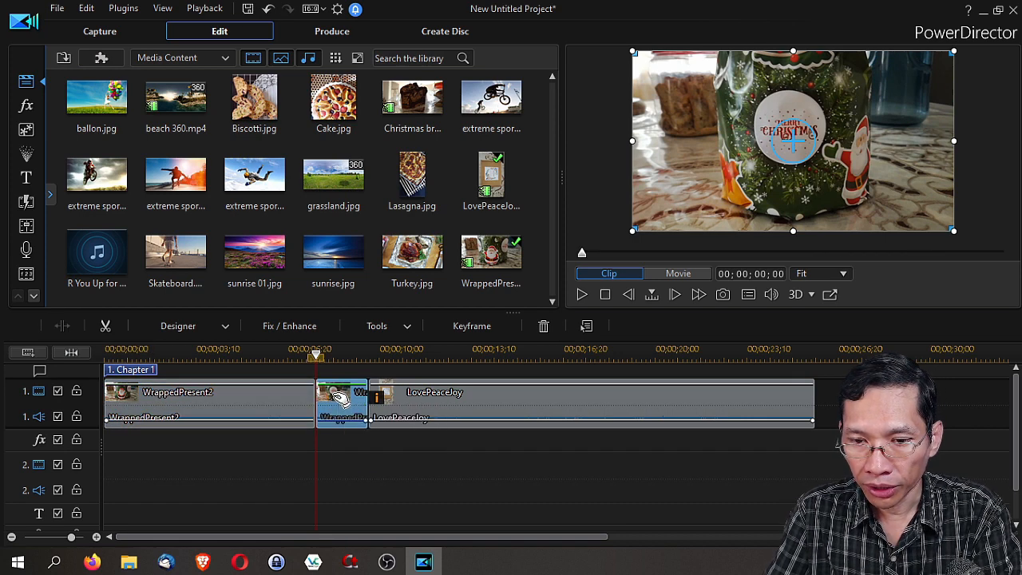
# Move the short second piece of WrappedPresent2 behind LovePeaceJoy, and undo the move
pyautogui.moveTo(339, 397); pyautogui.dragTo(847, 397)
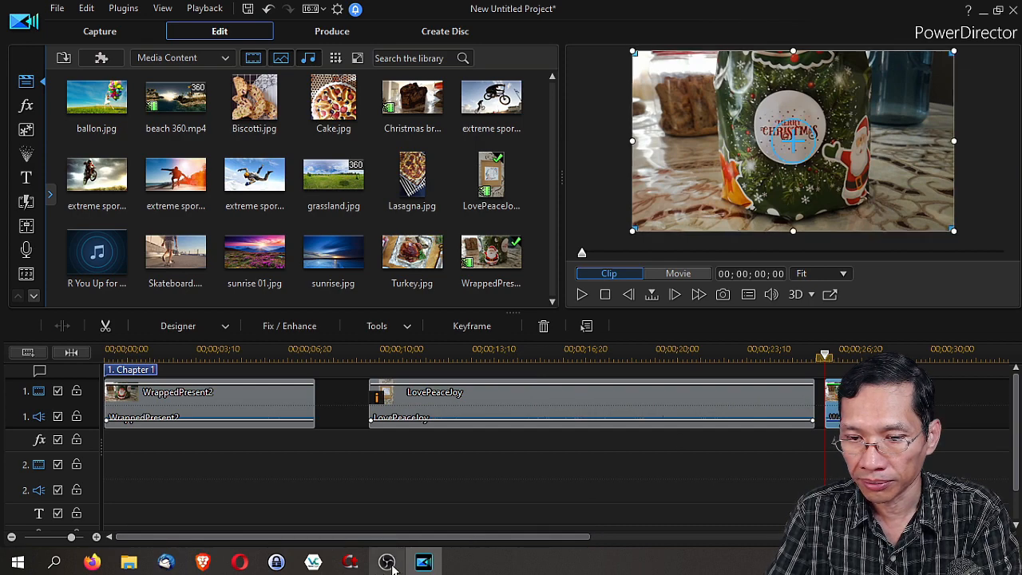
pyautogui.hotkey('ctrl', 'z')
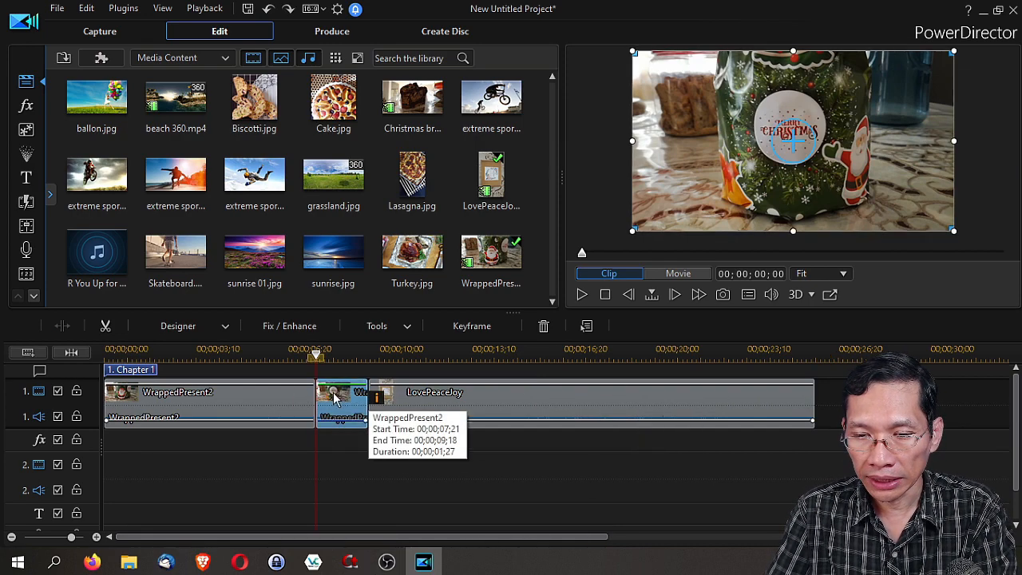
# Try removing the short second piece of WrappedPresent2 with Remove, Fill Gap, and Move All Clips
pyautogui.rightClick(336, 403)
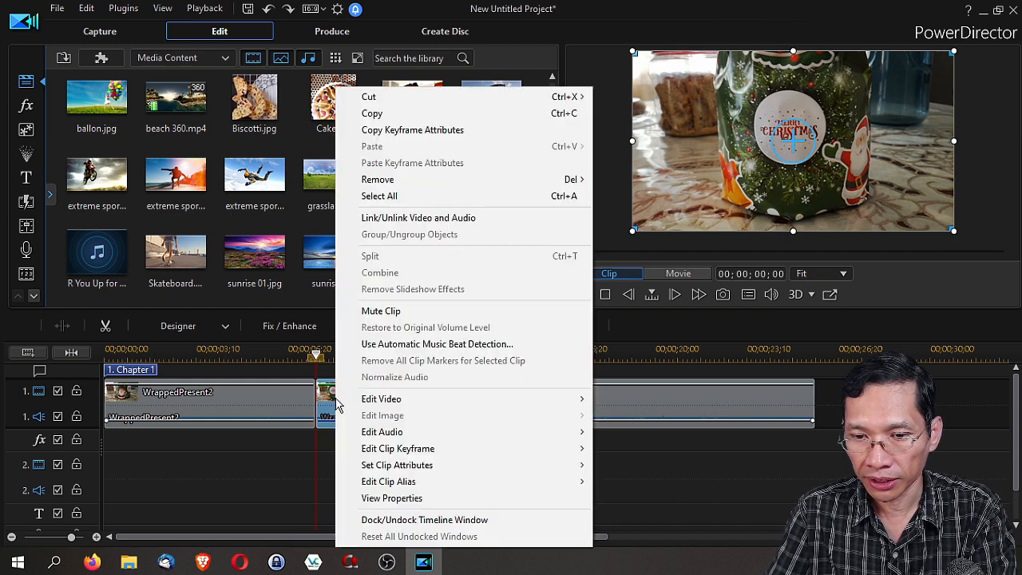
pyautogui.moveTo(383, 185)
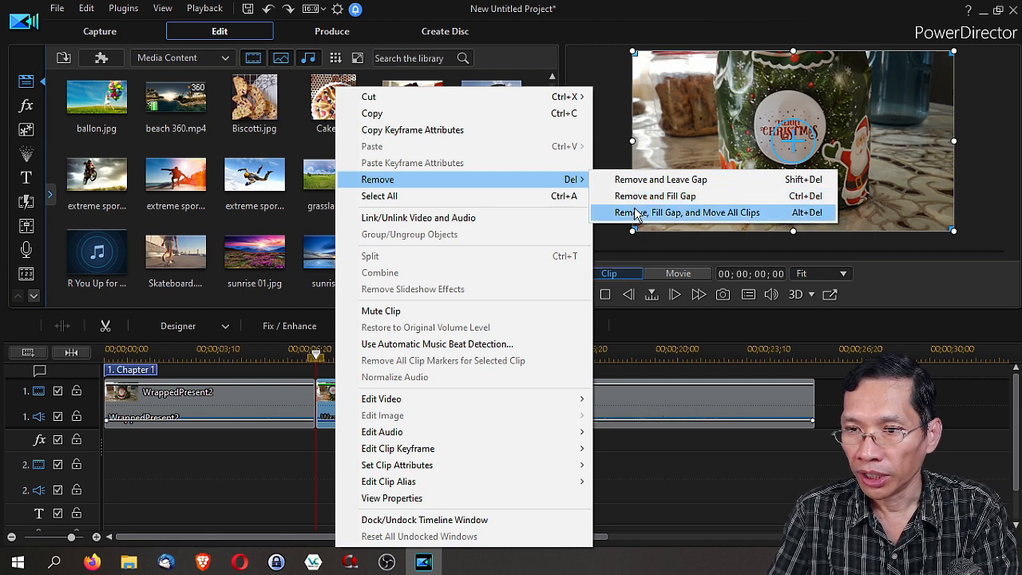
pyautogui.click(741, 212)
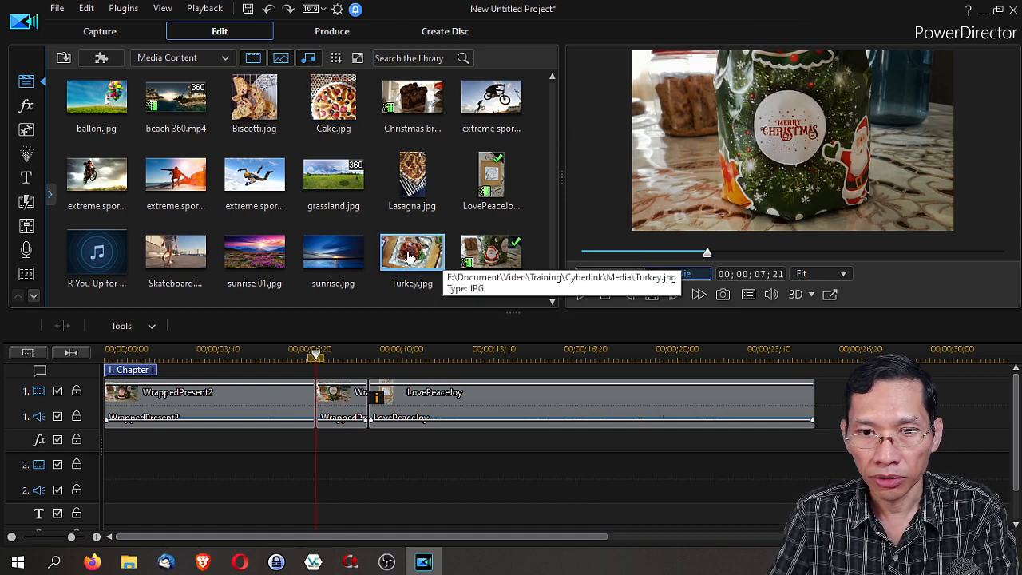
# Place the Skateboard clip on the second video track, aligned with the start of LovePeaceJoy
pyautogui.moveTo(175, 252); pyautogui.dragTo(366, 475)
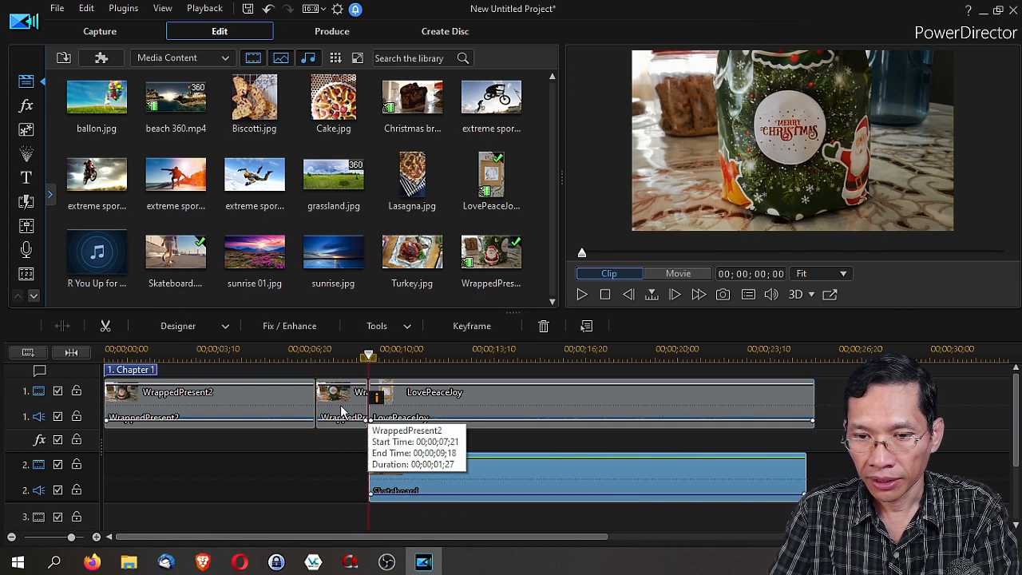
# Remove the short WrappedPresent2 piece with Remove, Fill Gap, and Move All Clips while Skateboard is on the second track, and undo the removal
pyautogui.click(334, 405)
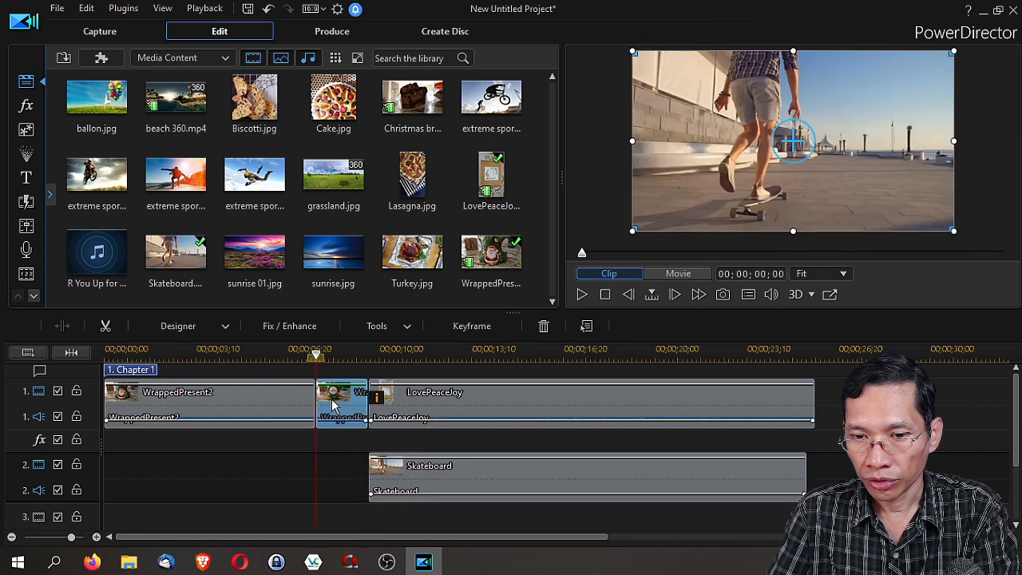
pyautogui.rightClick(334, 406)
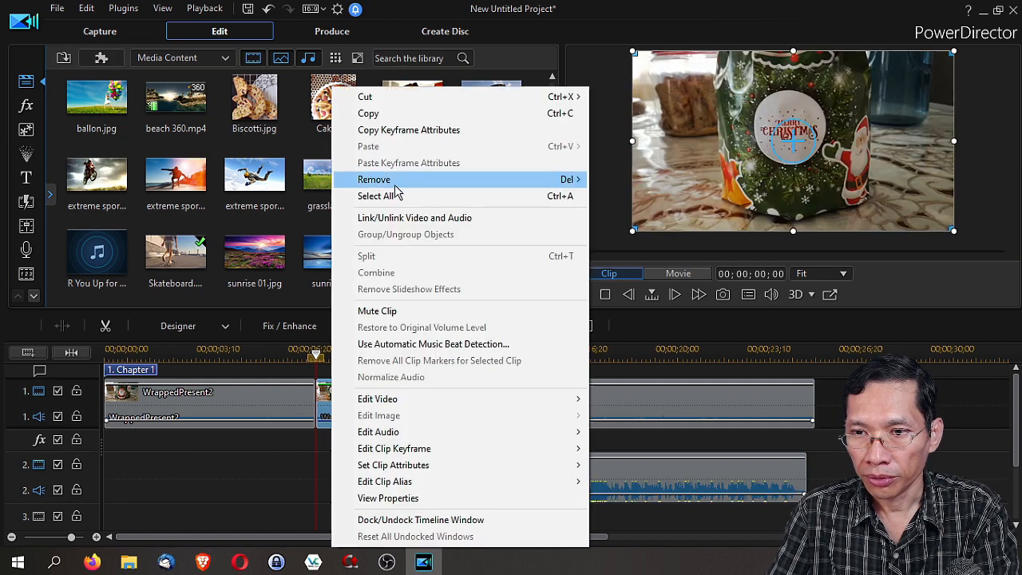
pyautogui.moveTo(564, 179)
pyautogui.click(633, 214)
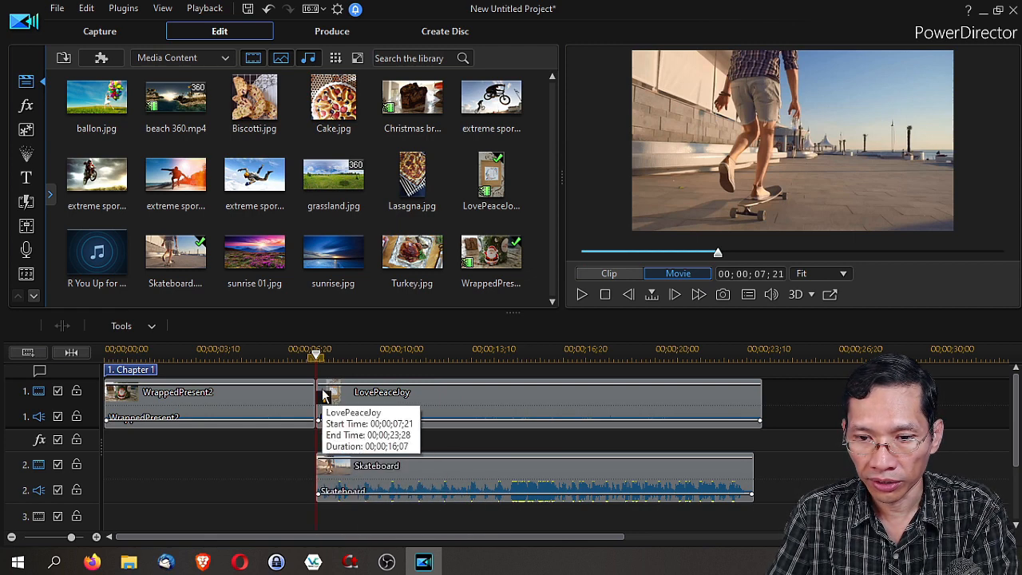
pyautogui.hotkey('ctrl', 'z')
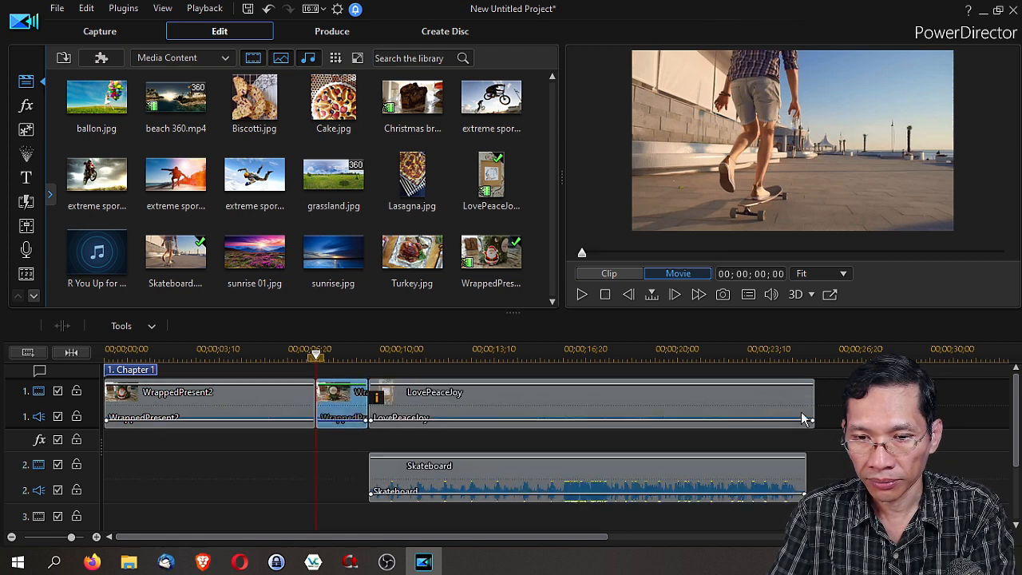
# Try removing the short WrappedPresent2 piece with Remove and Fill Gap while Skateboard is on the second track, and undo the removal
pyautogui.rightClick(343, 403)
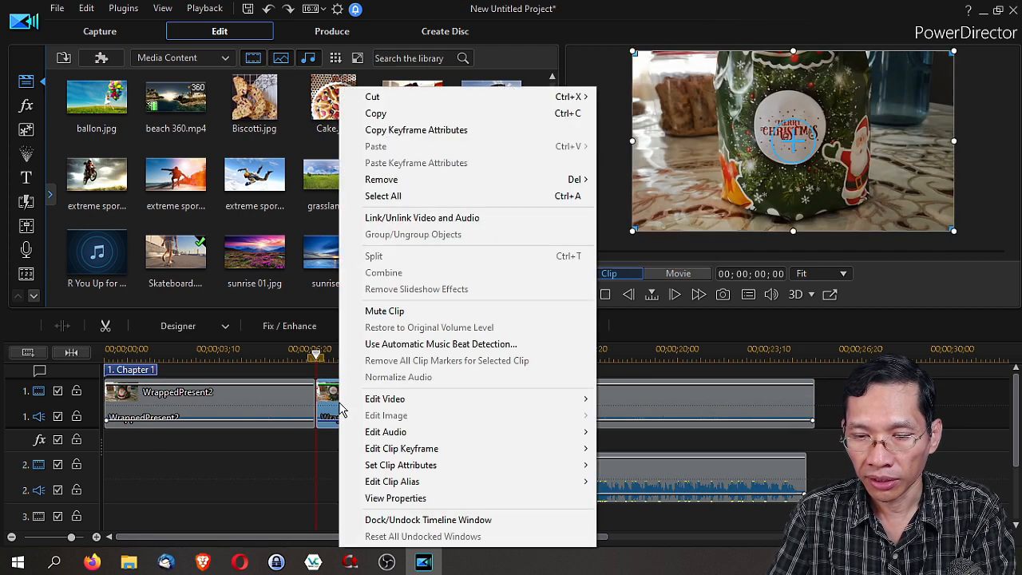
pyautogui.moveTo(509, 183)
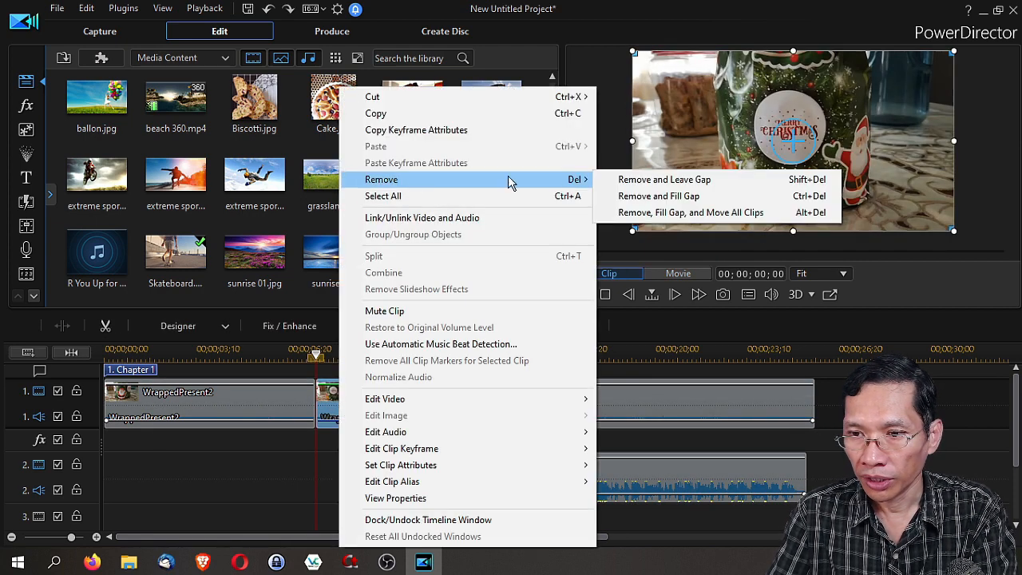
pyautogui.click(645, 196)
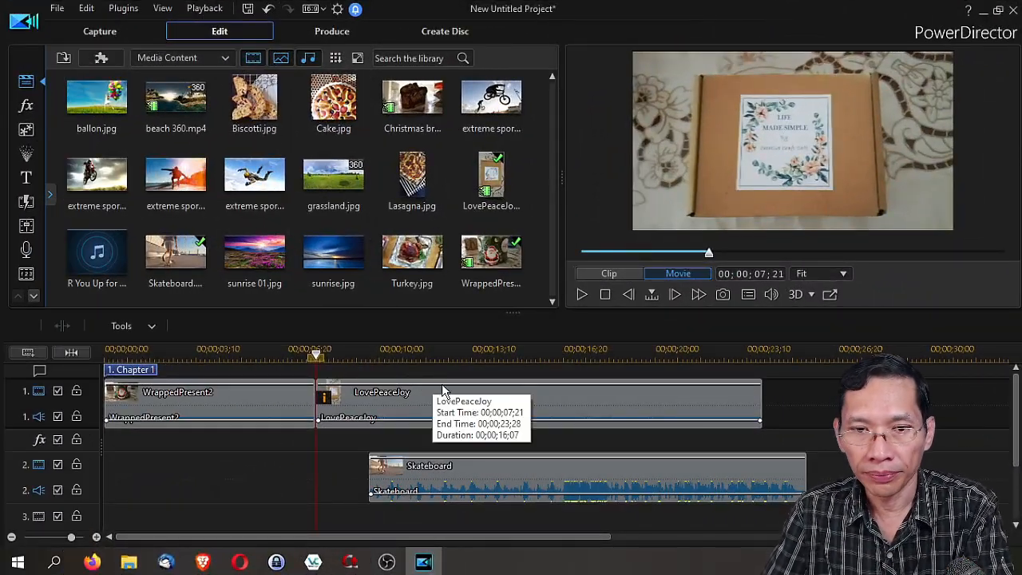
pyautogui.hotkey('ctrl', 'v')
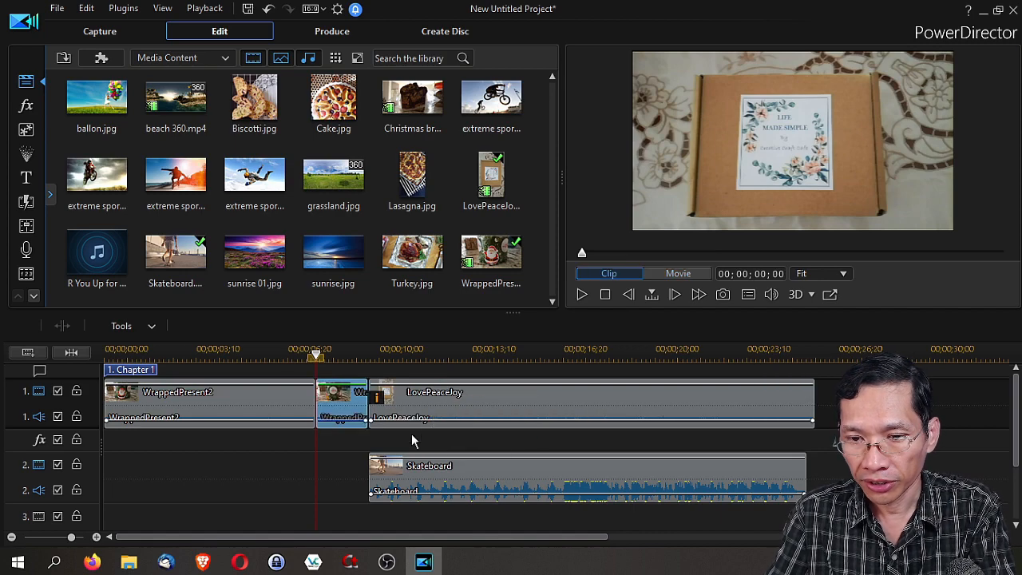
# Undo the placement of Skateboard and the split of WrappedPresent2
pyautogui.click(495, 419)
pyautogui.hotkey('ctrl', 'a')
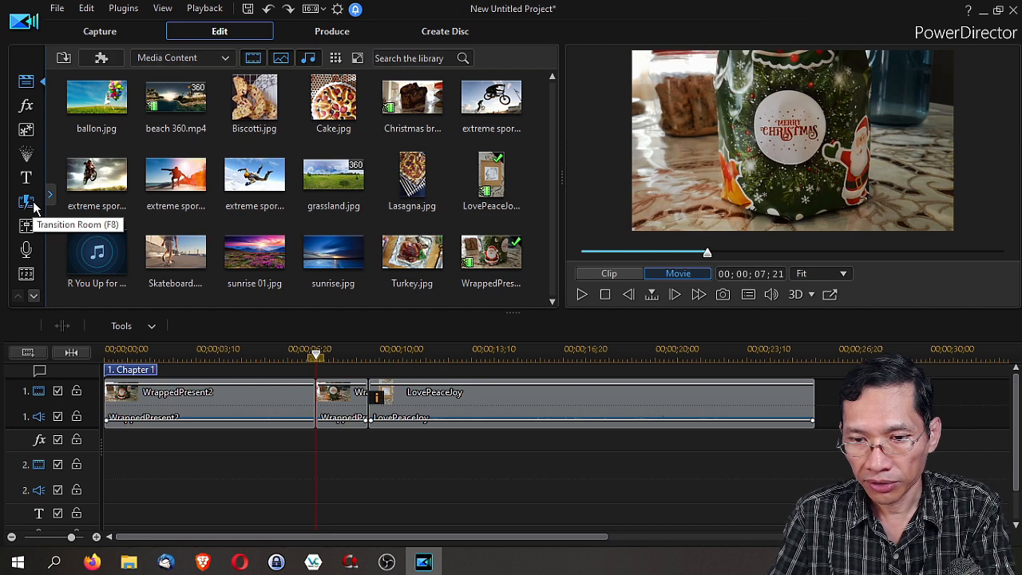
pyautogui.hotkey('ctrl', 'z')
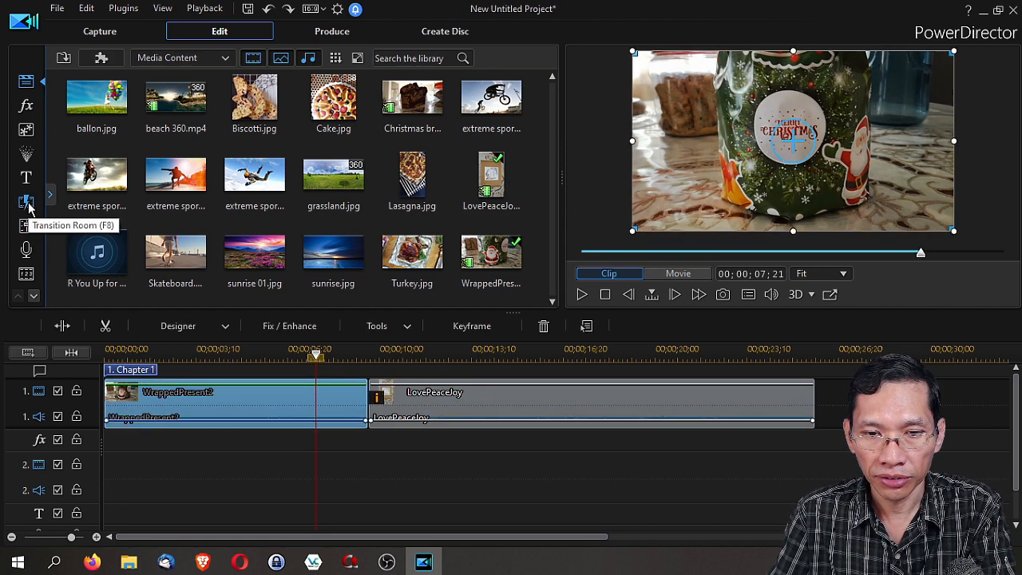
# Add the 3D/3D-Like transition Digital Transition Break between WrappedPresent2 and LovePeaceJoy on the first video track
pyautogui.click(27, 203)
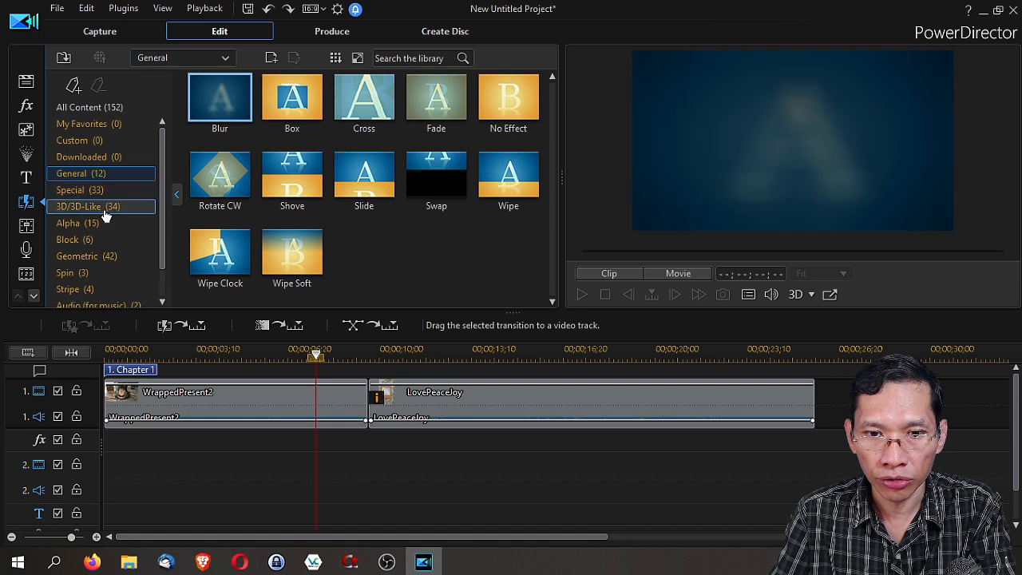
pyautogui.click(105, 209)
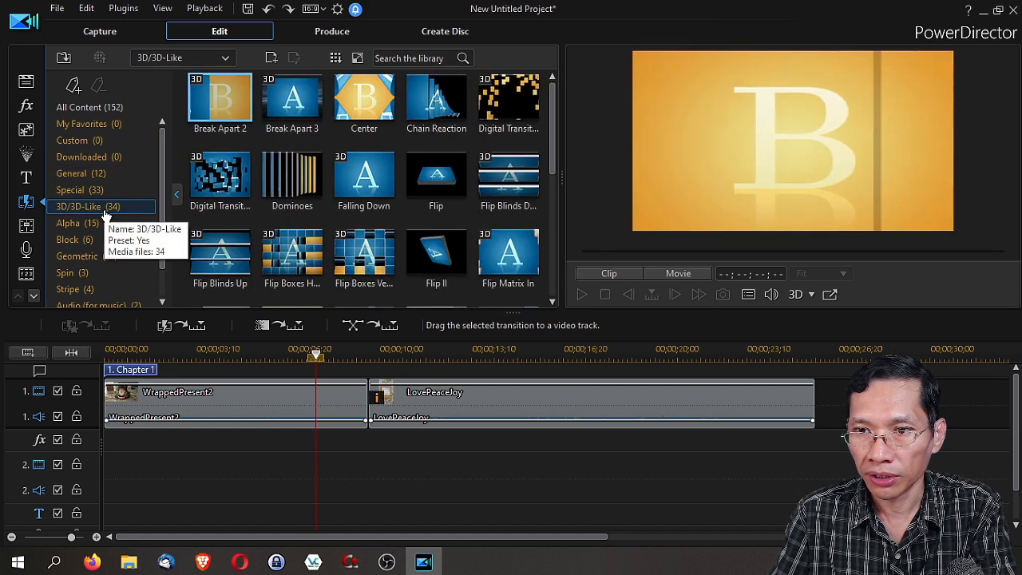
pyautogui.click(508, 94)
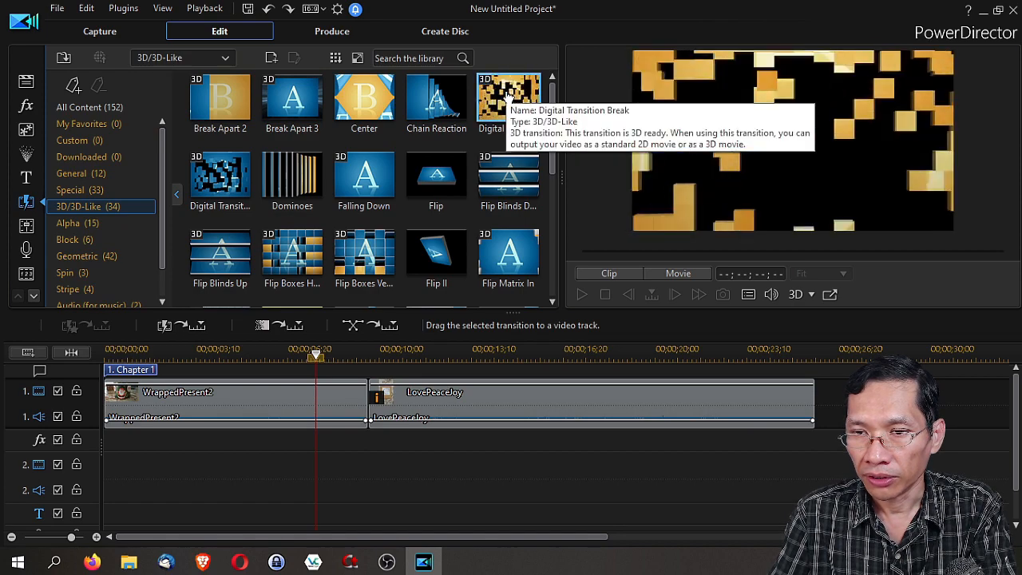
pyautogui.moveTo(508, 94); pyautogui.dragTo(370, 406)
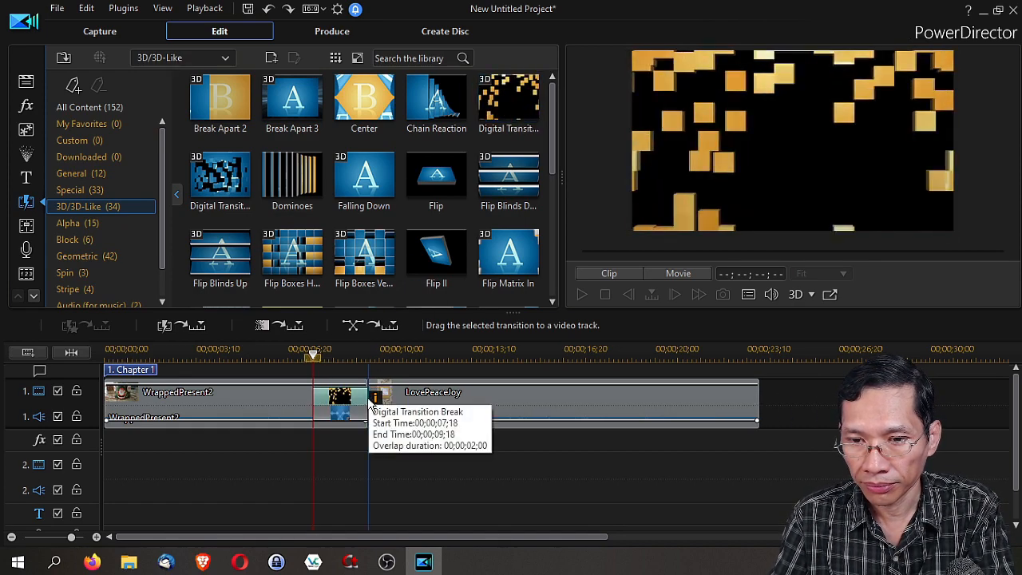
# Play the movie from shortly before Digital Transition Break until past the transition
pyautogui.click(294, 357)
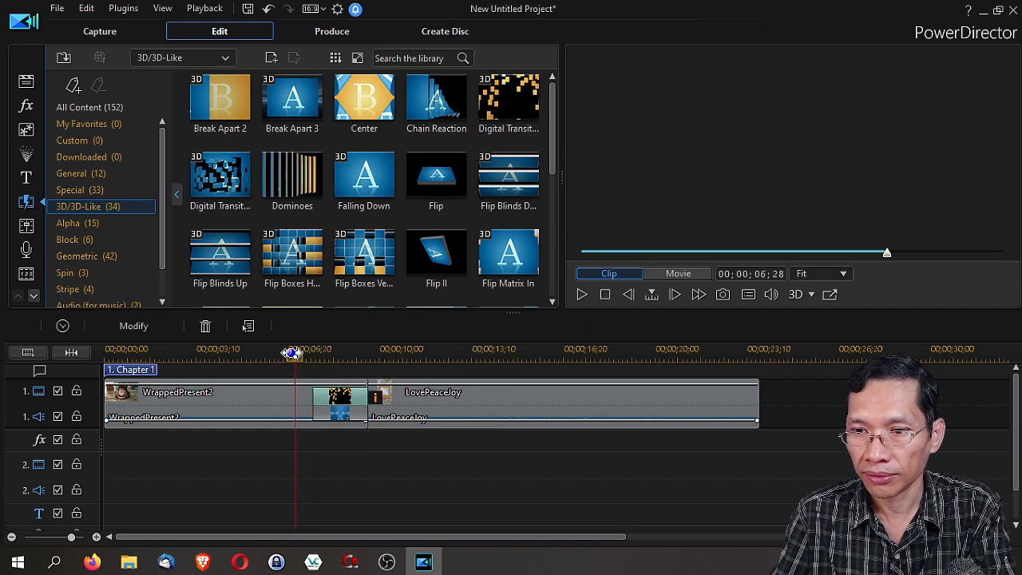
pyautogui.press('space')
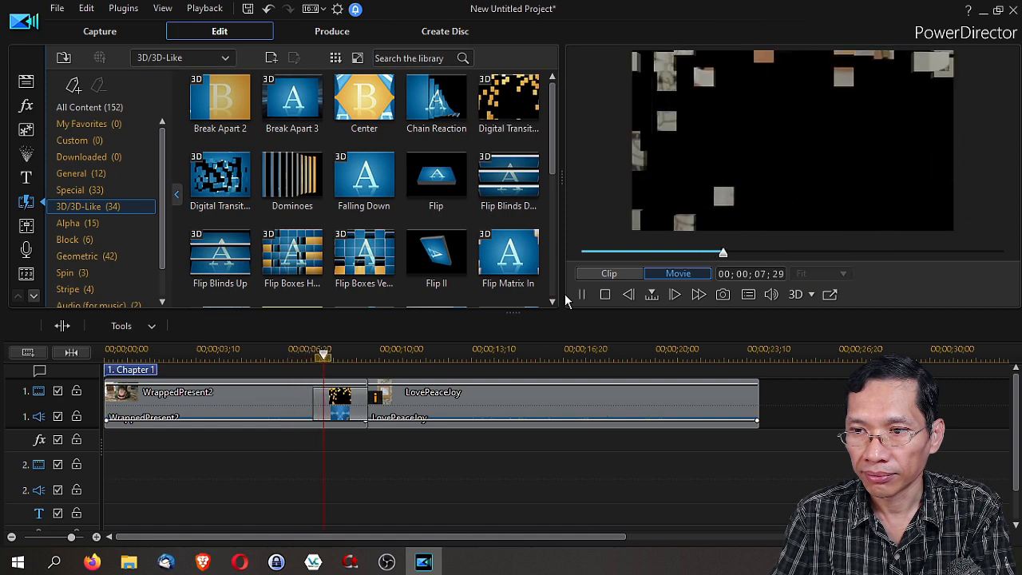
pyautogui.press('space')
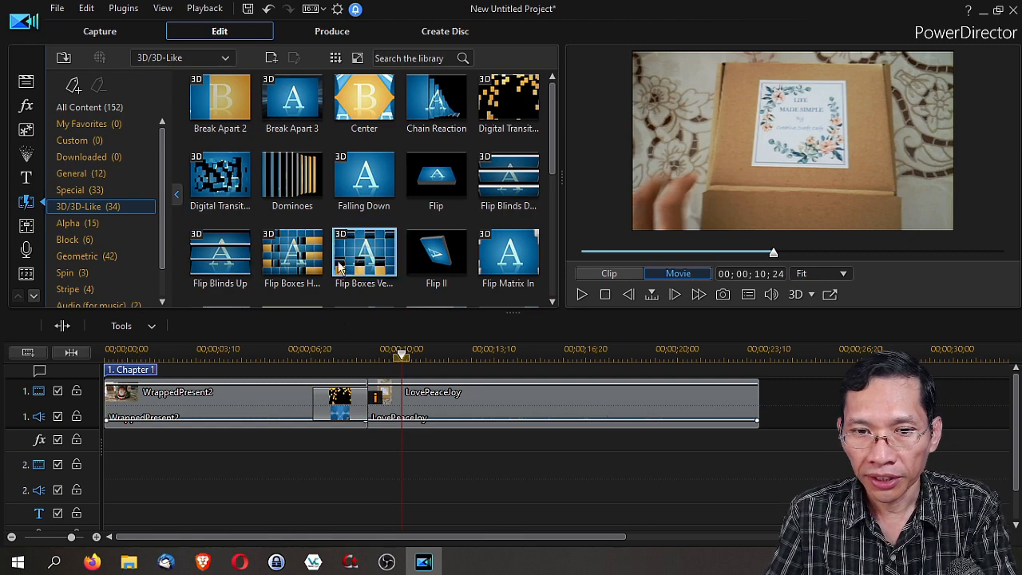
# Open the settings of Digital Transition Break and switch its behavior to Cross, back to Overlap, and to Cross again
pyautogui.rightClick(332, 401)
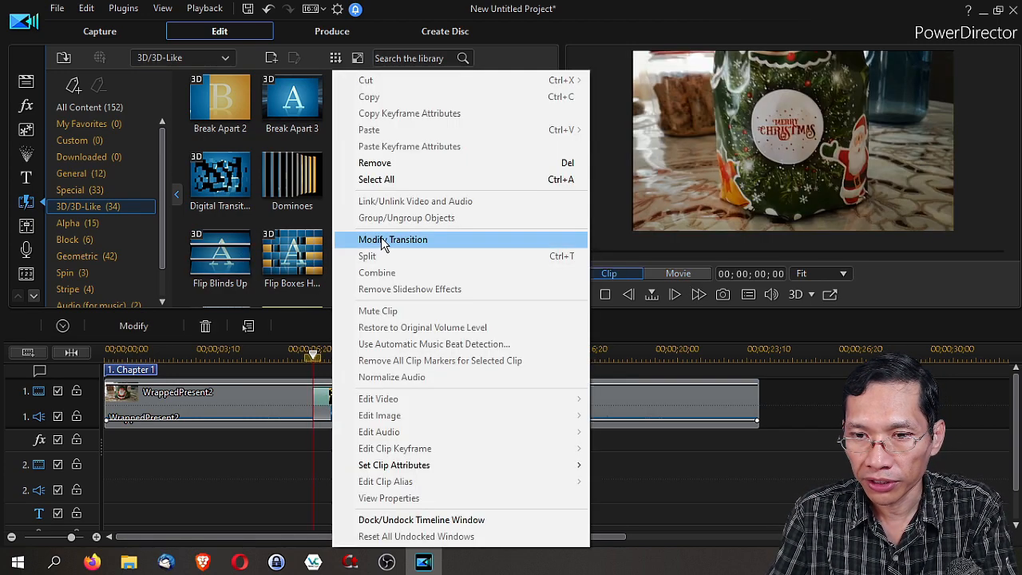
pyautogui.click(381, 240)
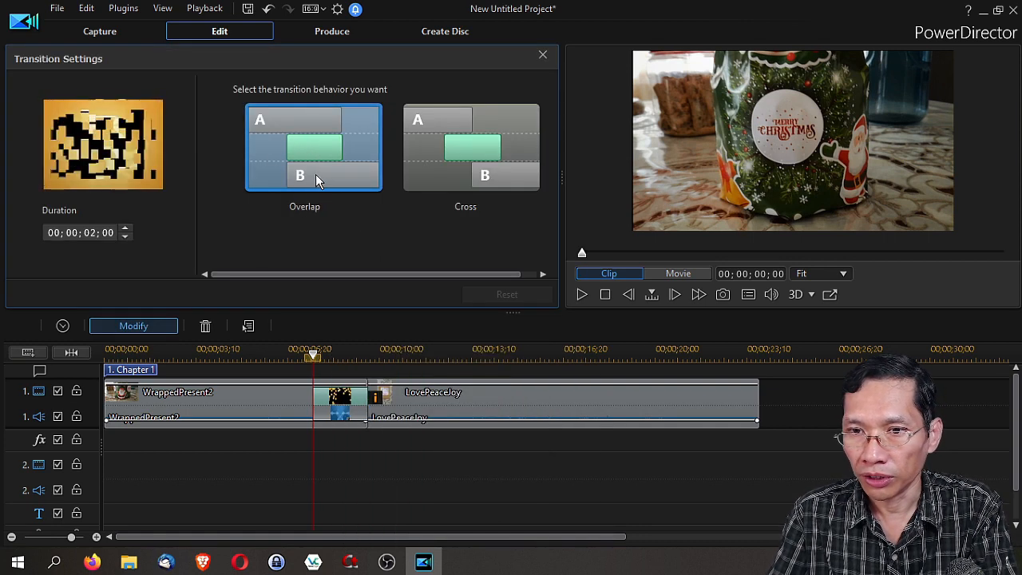
pyautogui.click(464, 170)
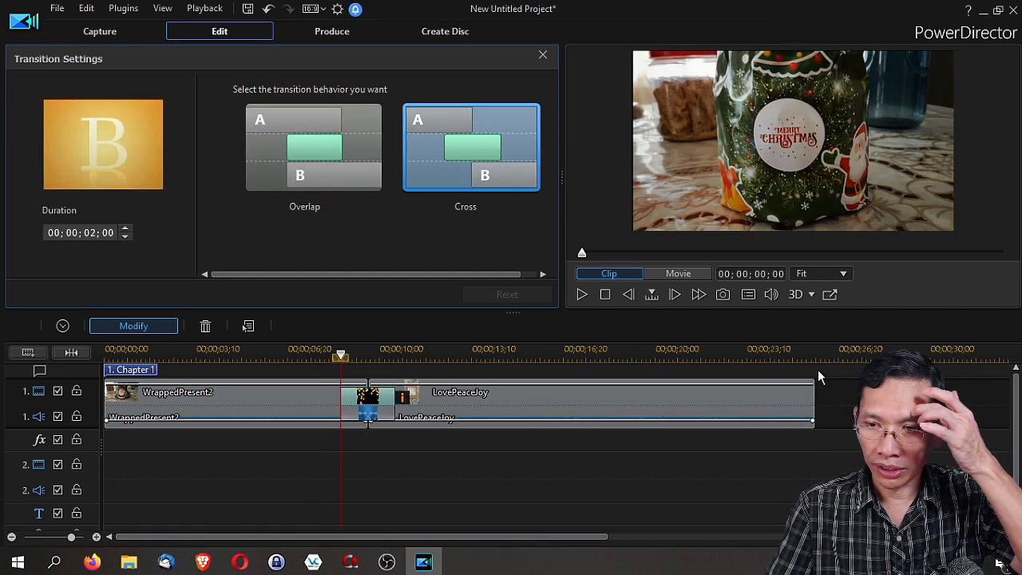
pyautogui.click(294, 142)
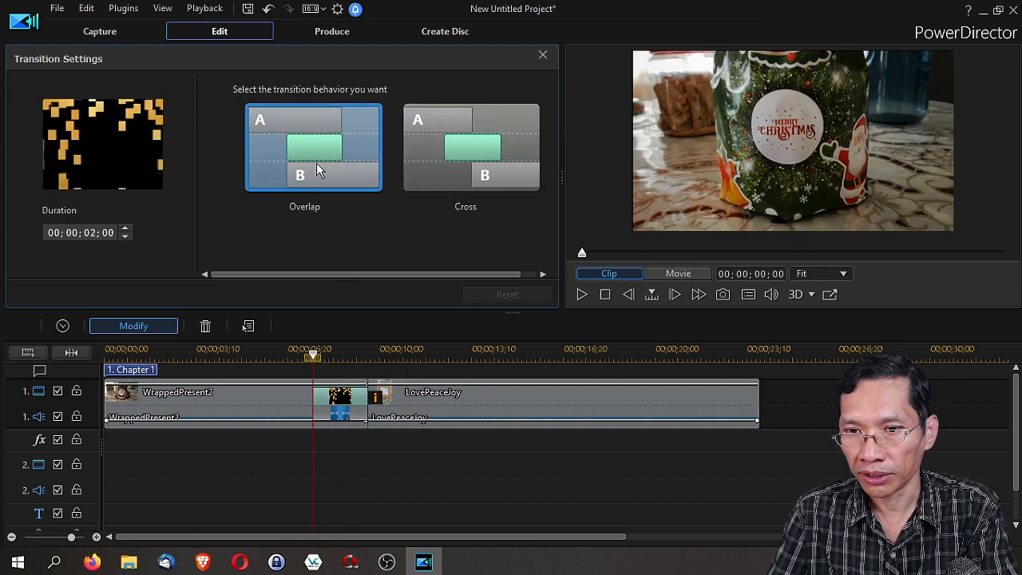
pyautogui.click(453, 148)
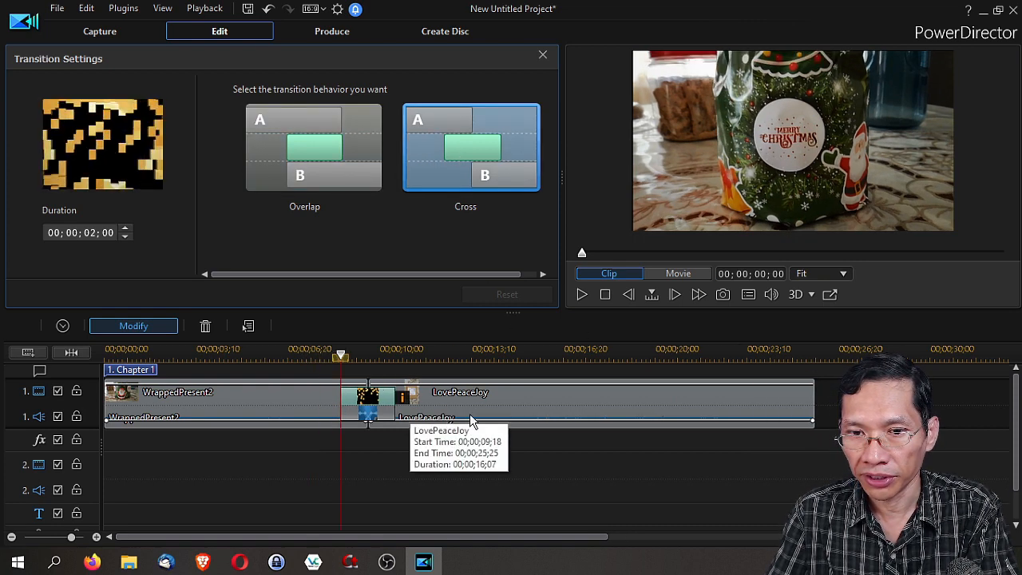
# Preview Digital Transition Break with the Cross behavior and with the Overlap behavior
pyautogui.click(582, 295)
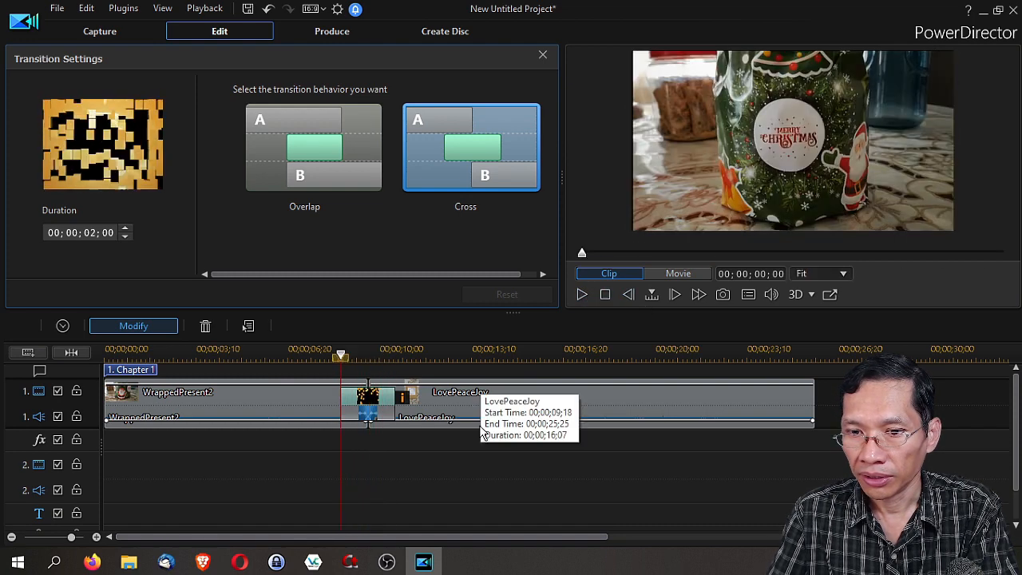
pyautogui.click(322, 167)
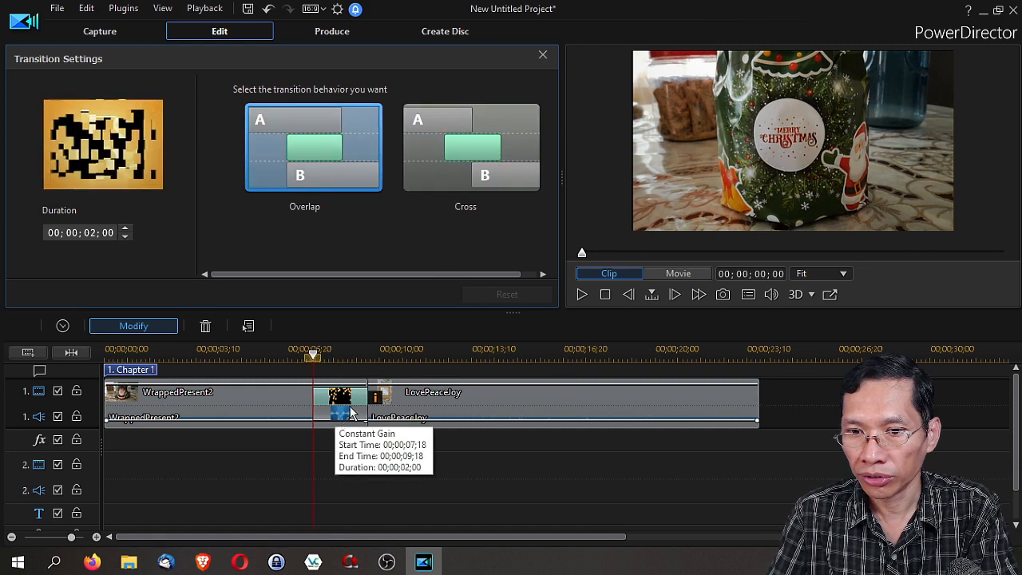
pyautogui.click(582, 295)
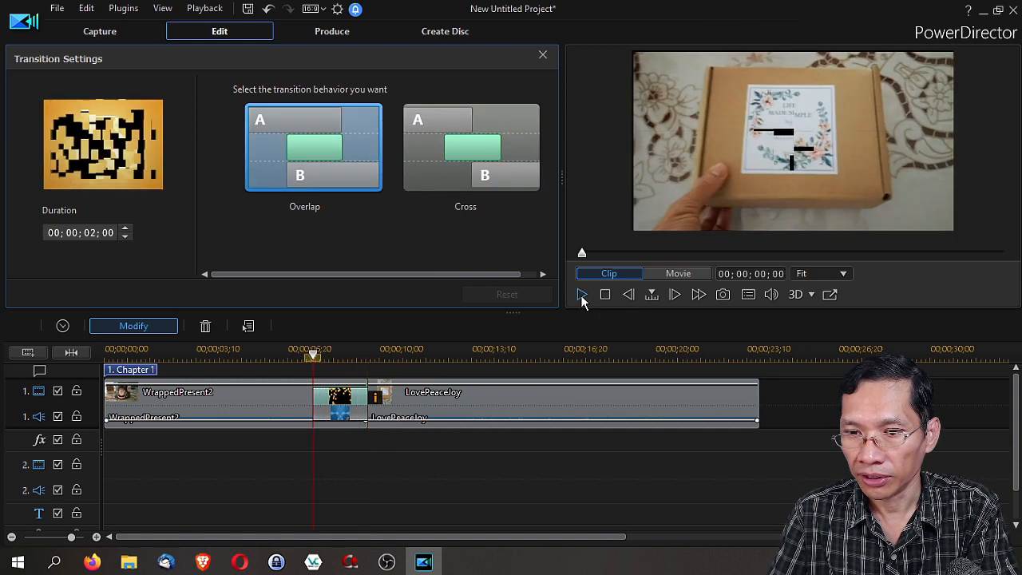
# Set Digital Transition Break to the Cross behavior with a duration of 00;00;01;00, and close its settings
pyautogui.click(461, 175)
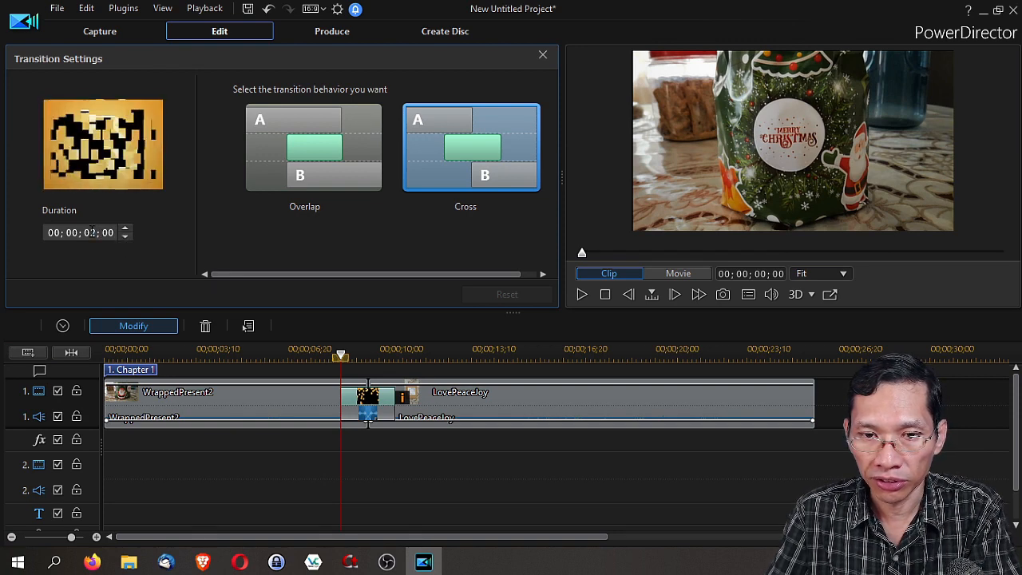
pyautogui.click(126, 236)
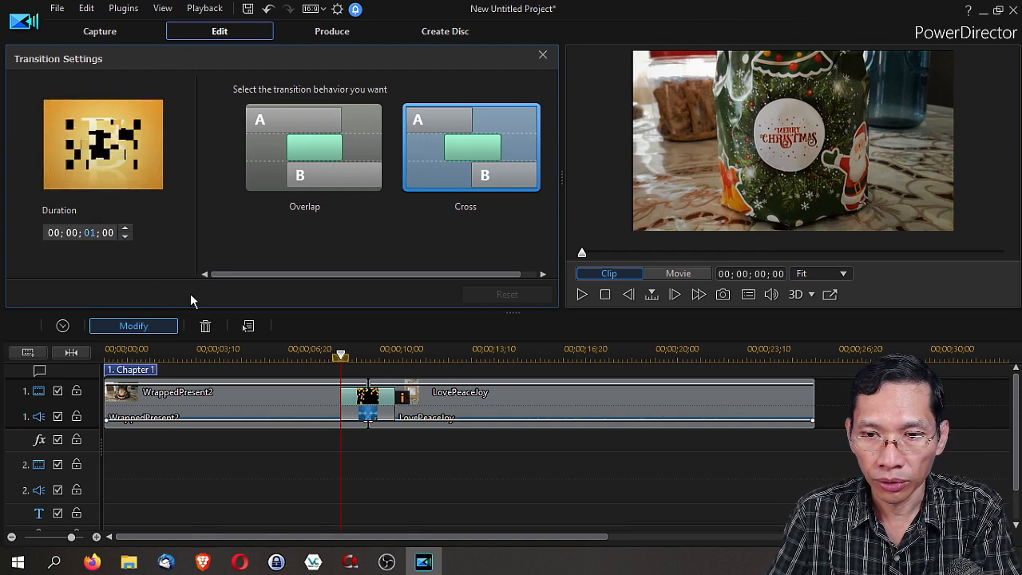
pyautogui.click(130, 327)
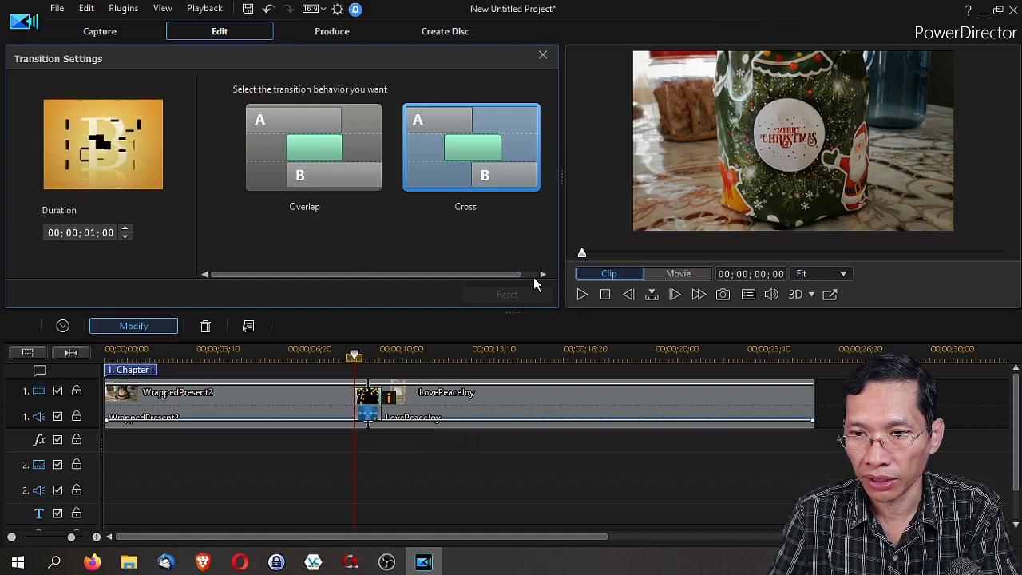
pyautogui.click(543, 55)
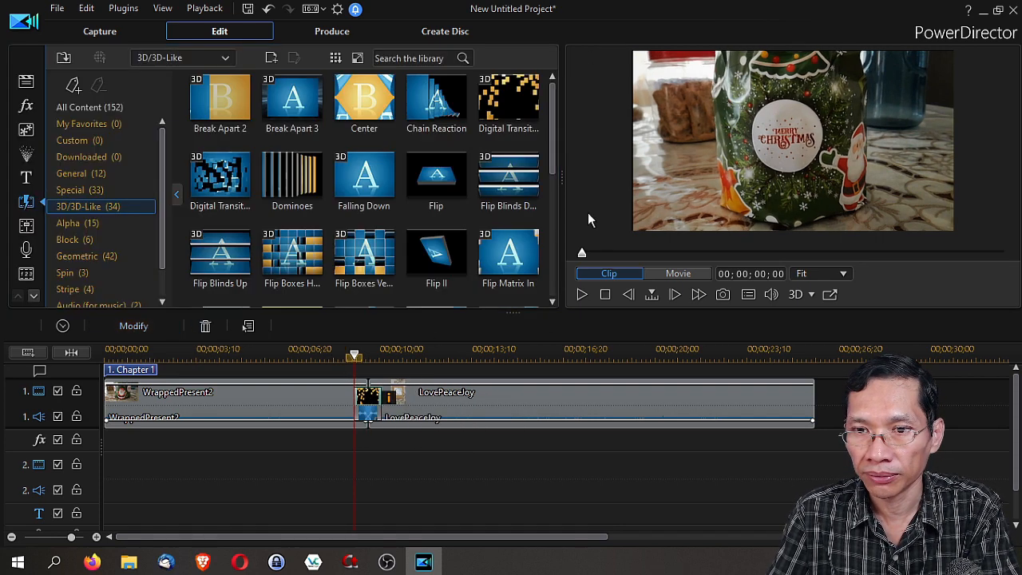
# Play the movie across the one-second Cross transition and look through the remaining transition categories
pyautogui.click(335, 351)
pyautogui.press('space')
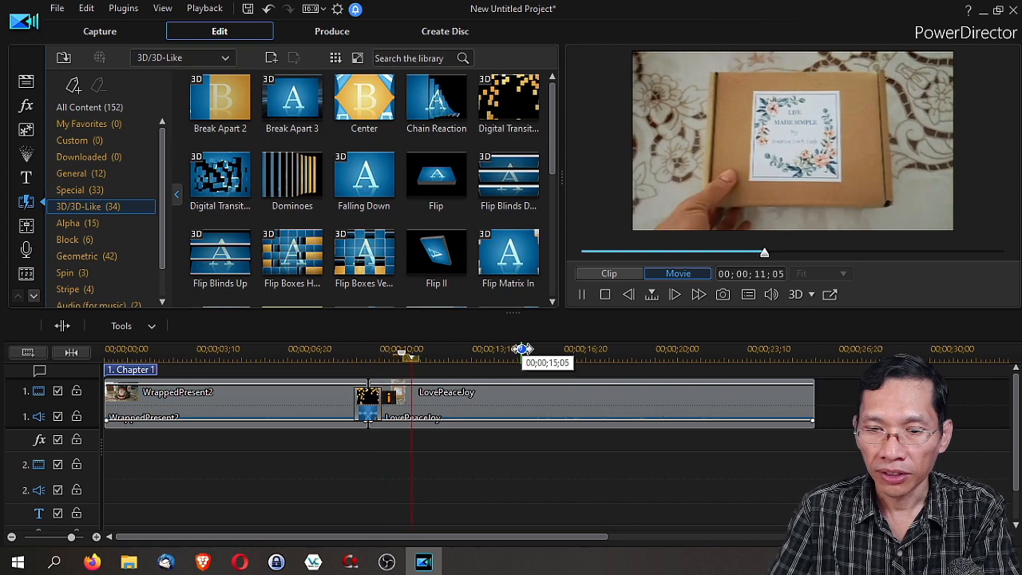
pyautogui.press('space')
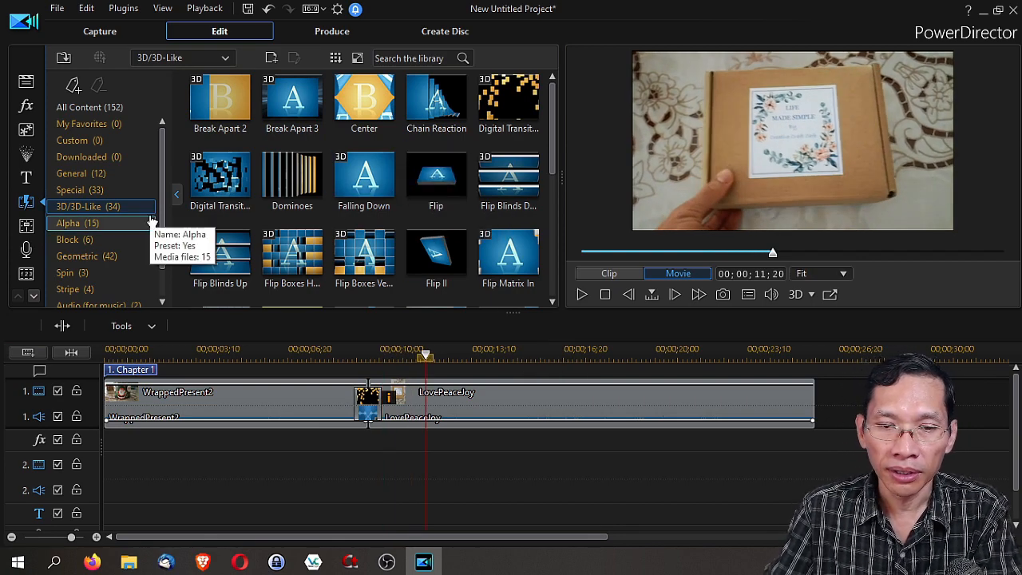
pyautogui.scroll(-2, 80, 240)
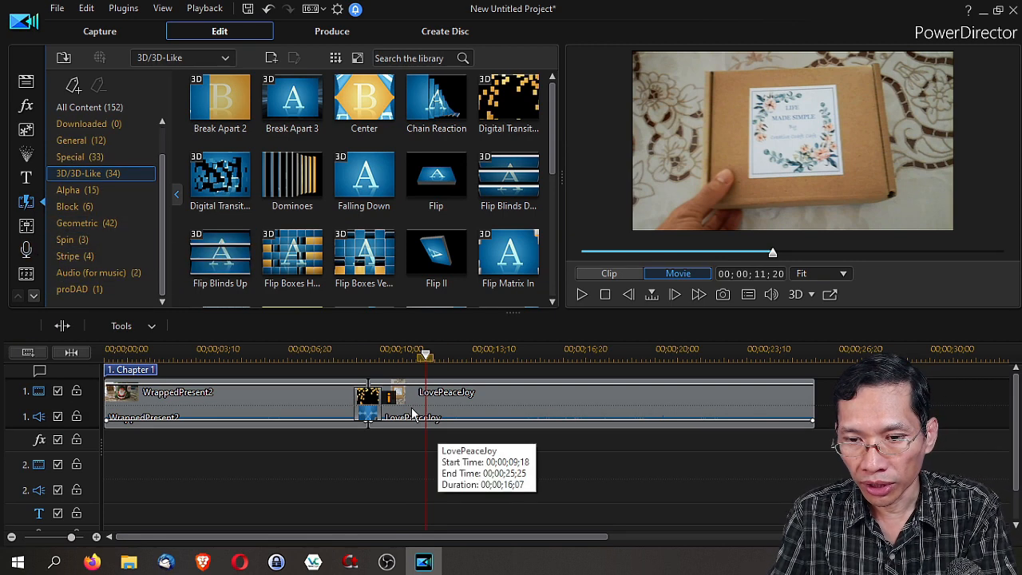
# Remove Digital Transition Break from between WrappedPresent2 and LovePeaceJoy
pyautogui.click(367, 407)
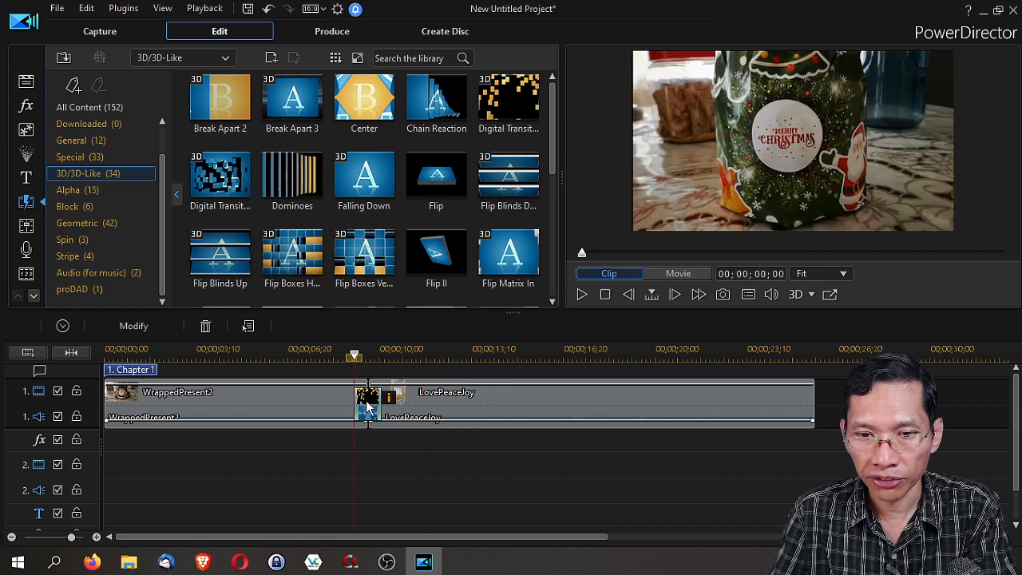
pyautogui.rightClick(368, 408)
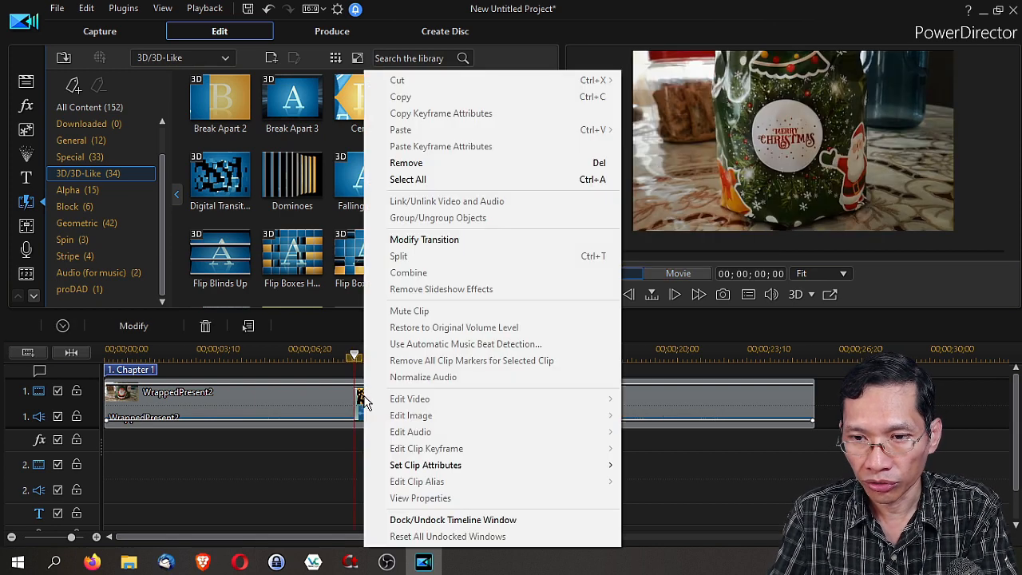
pyautogui.click(420, 181)
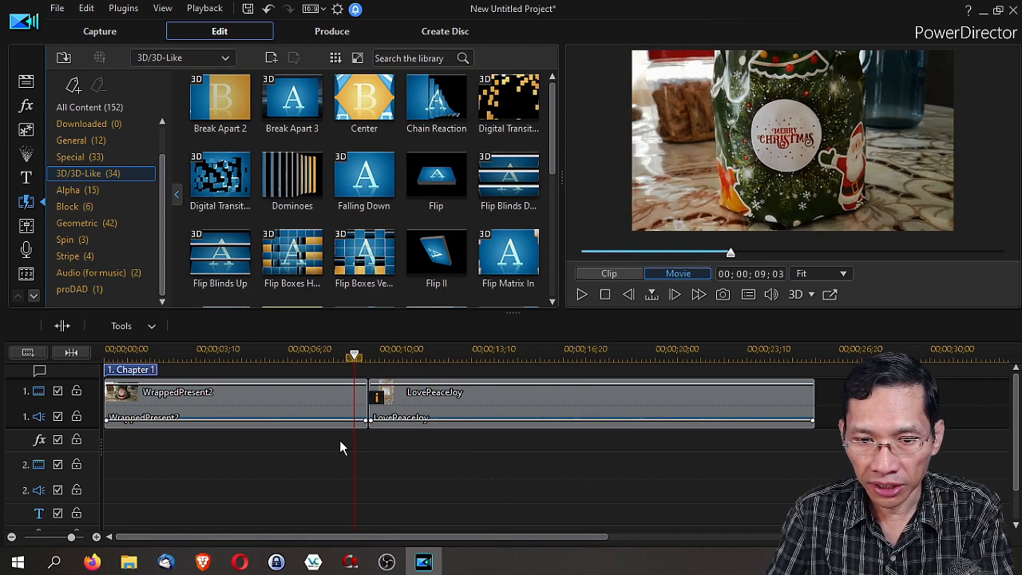
pyautogui.click(230, 421)
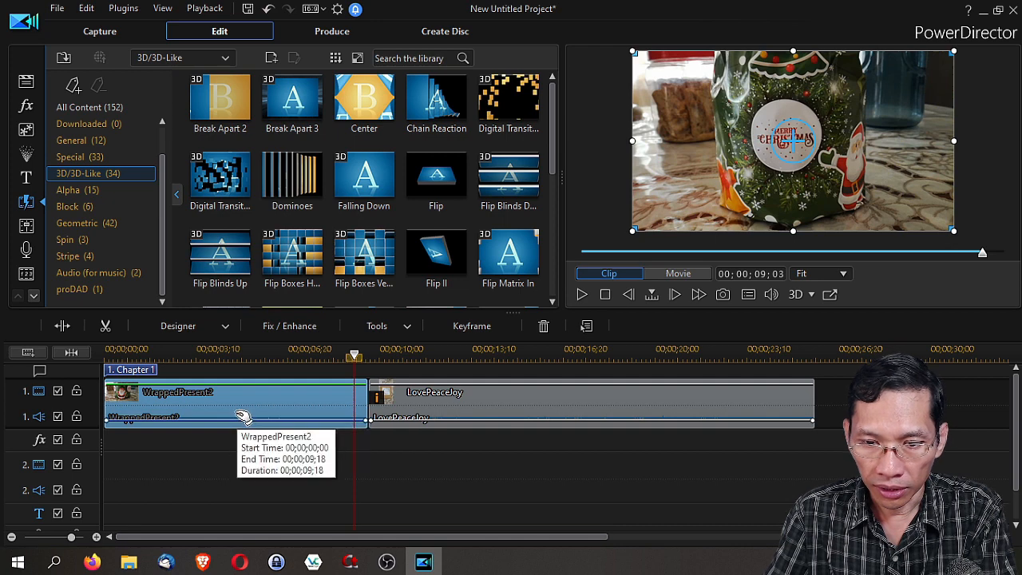
pyautogui.moveTo(236, 420); pyautogui.dragTo(242, 426)
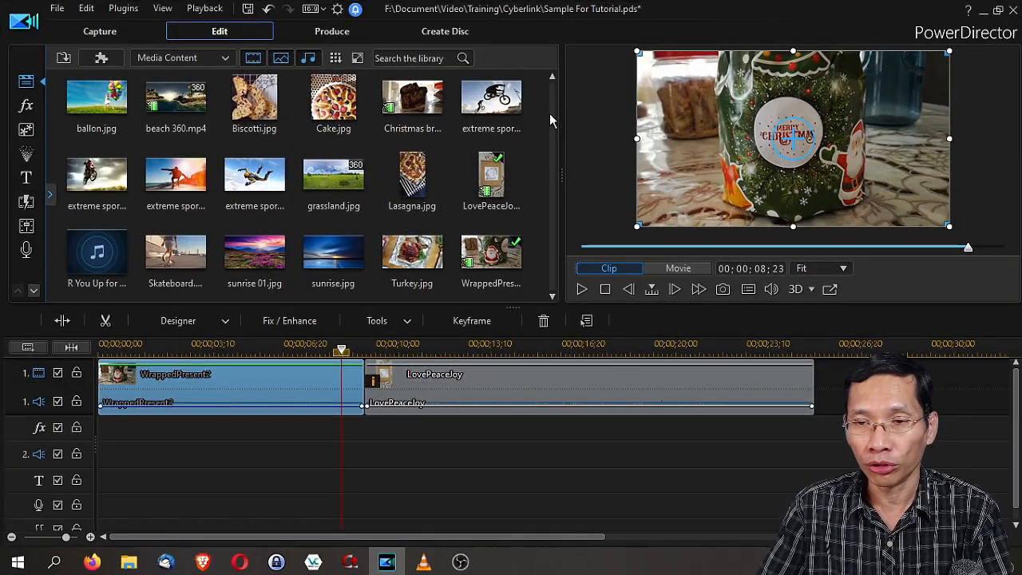
# Place the extreme sports 01 image on the second video track, ending where WrappedPresent2 ends, and select it with the playhead over it
pyautogui.moveTo(507, 107); pyautogui.dragTo(271, 460)
pyautogui.moveTo(374, 462); pyautogui.dragTo(327, 462)
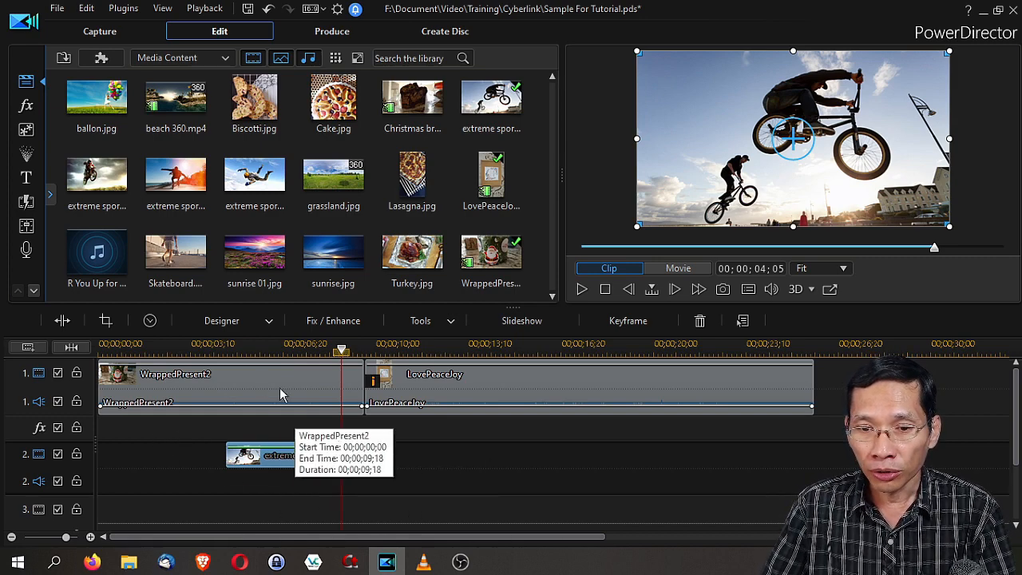
pyautogui.moveTo(342, 351); pyautogui.dragTo(349, 358)
pyautogui.click(338, 456)
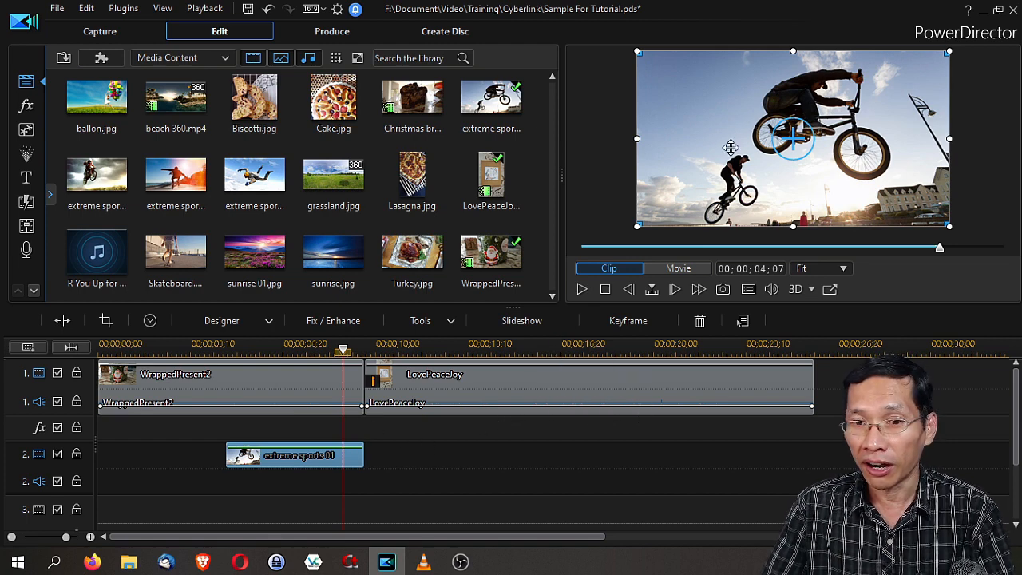
# Hide the second video track to reveal WrappedPresent2 underneath, and show the track again
pyautogui.click(57, 454)
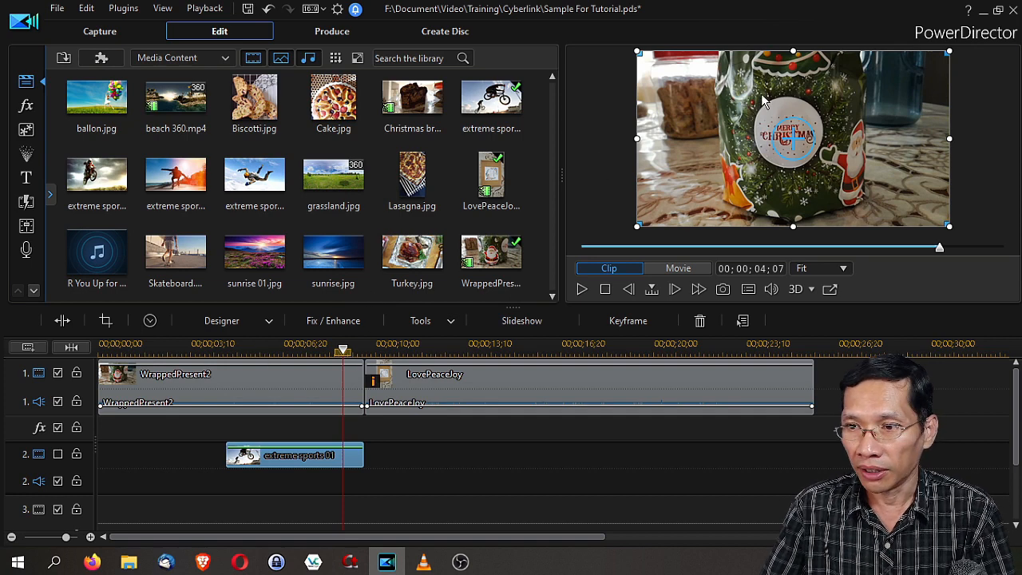
pyautogui.click(59, 453)
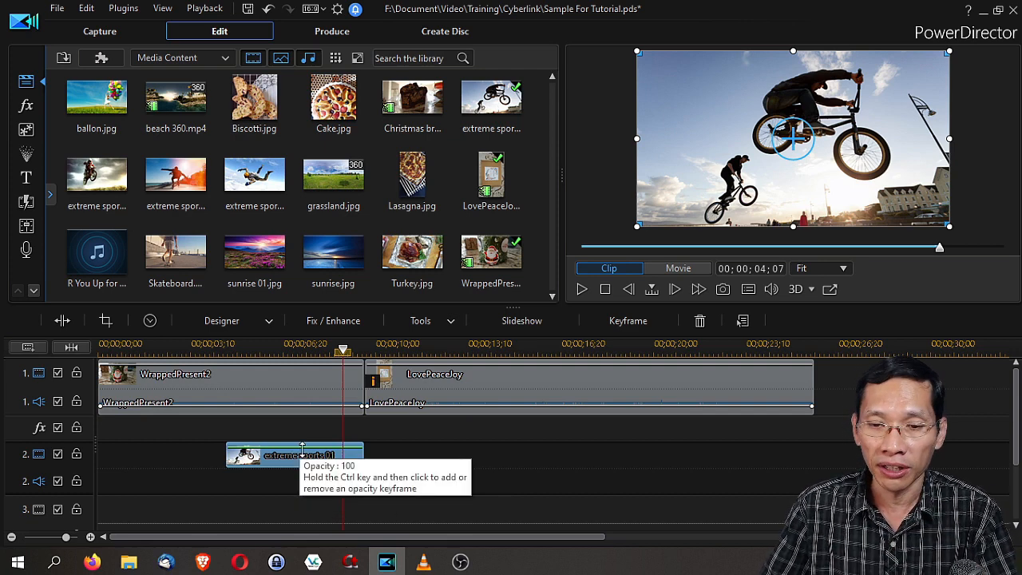
# Lower the opacity of extreme sports 01 so it blends with WrappedPresent2, and raise it back to full opacity
pyautogui.moveTo(301, 449); pyautogui.dragTo(301, 458)
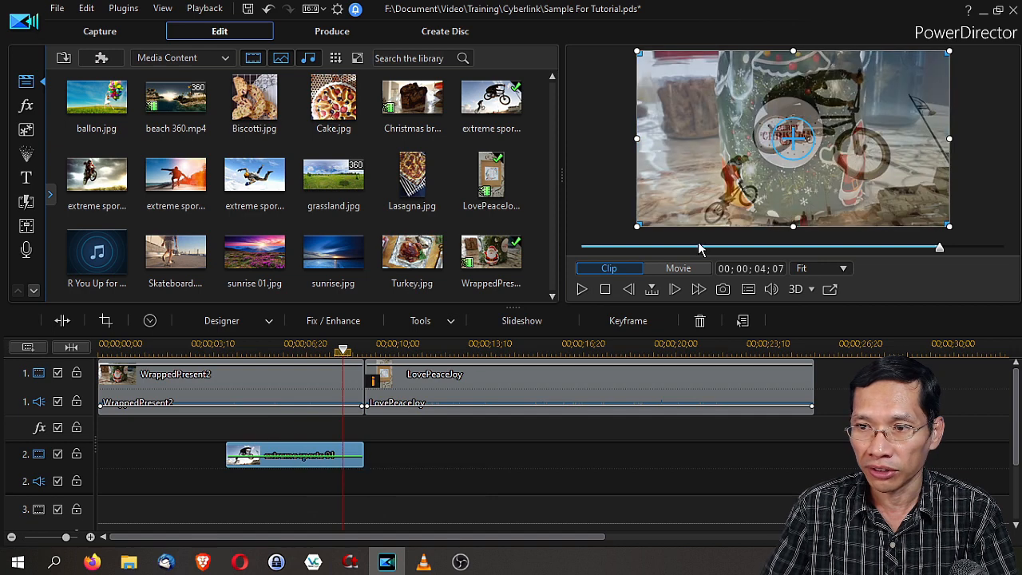
pyautogui.moveTo(343, 350)
pyautogui.mouseDown()
pyautogui.moveTo(288, 358)
pyautogui.moveTo(327, 354)
pyautogui.mouseUp()
pyautogui.click(342, 349)
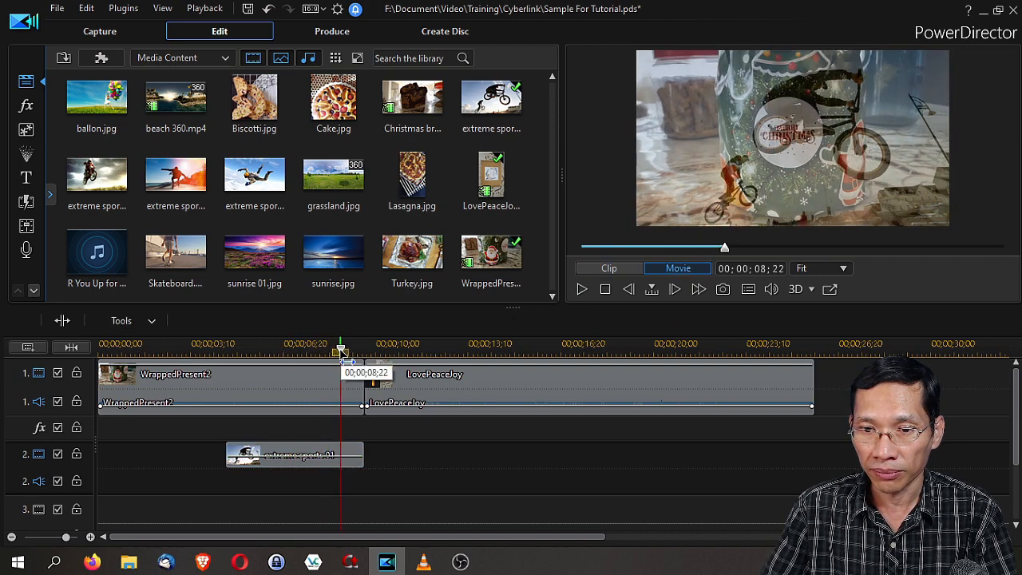
pyautogui.click(311, 455)
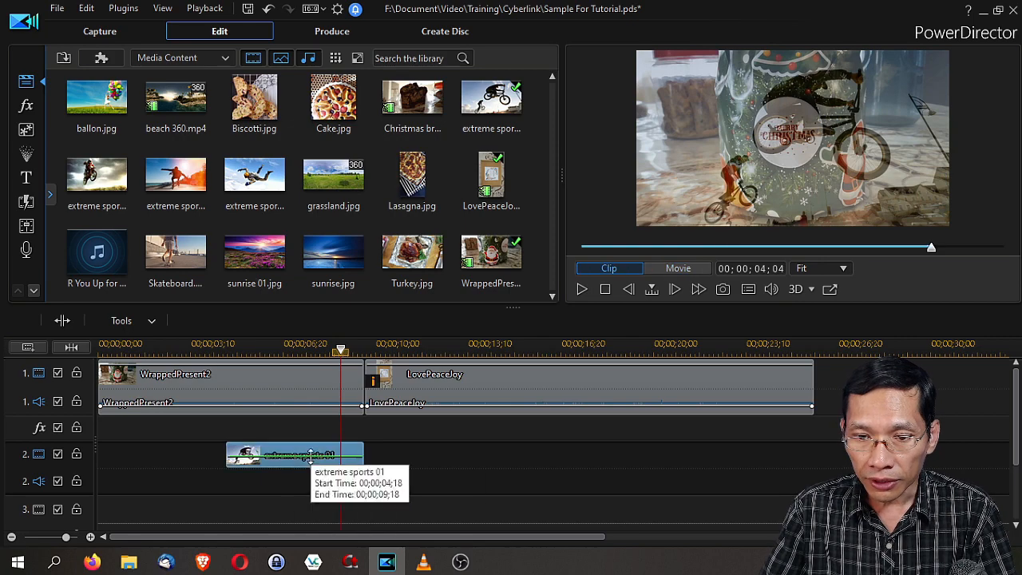
pyautogui.moveTo(312, 456); pyautogui.dragTo(316, 444)
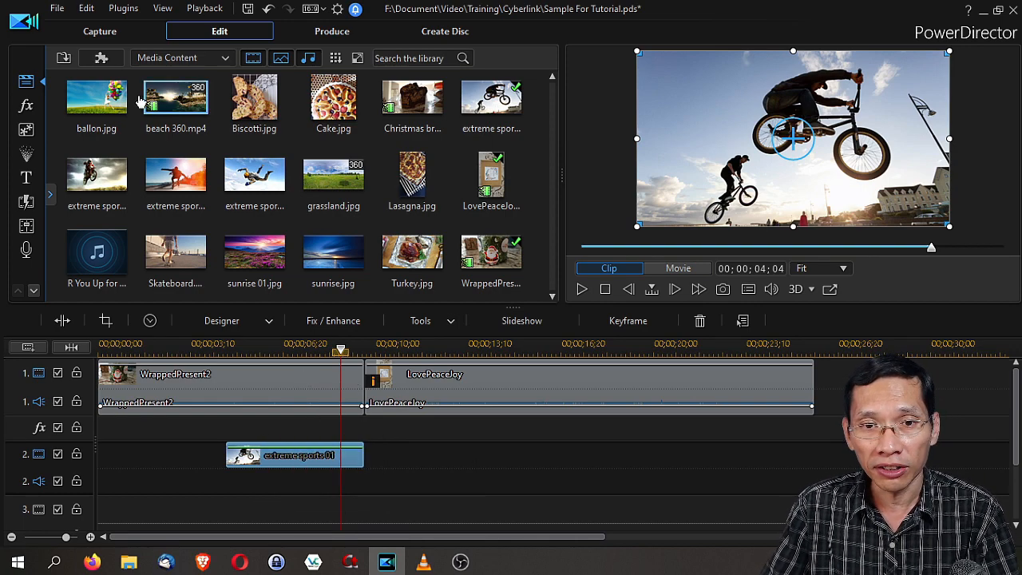
# Examine the Editing preferences for default transition behavior, timeline options and default durations, and close the preferences
pyautogui.click(87, 10)
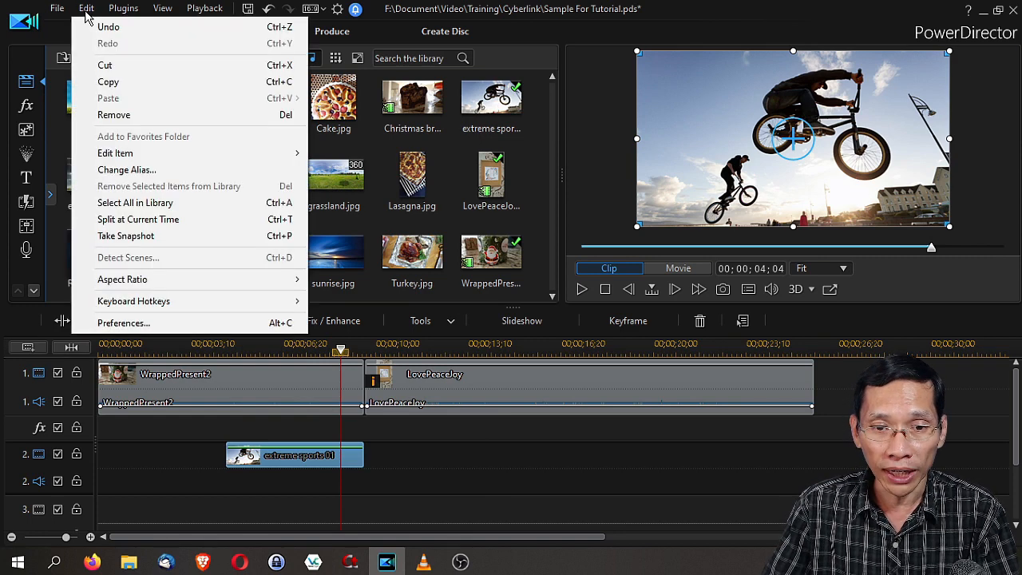
pyautogui.click(118, 325)
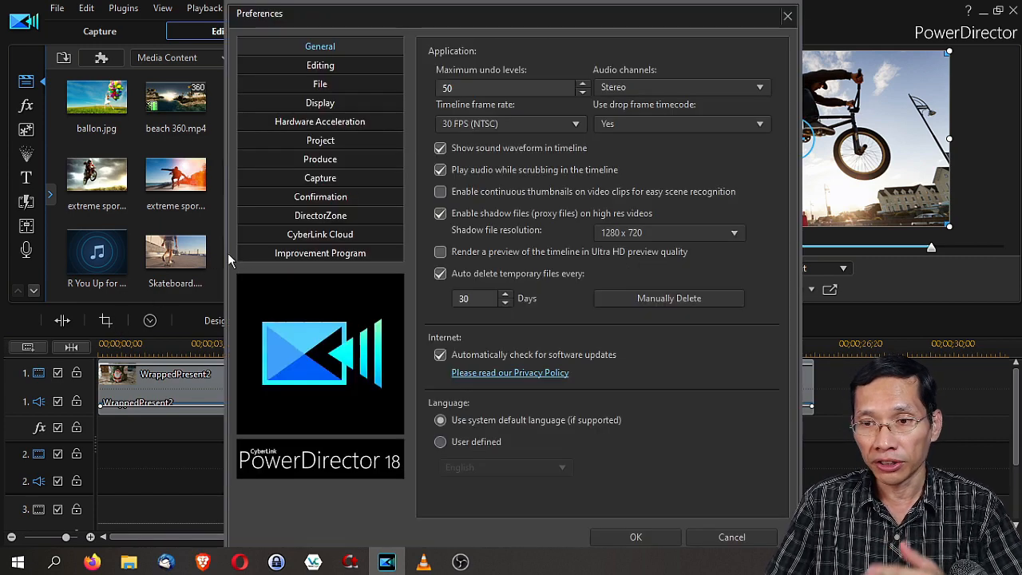
pyautogui.click(319, 67)
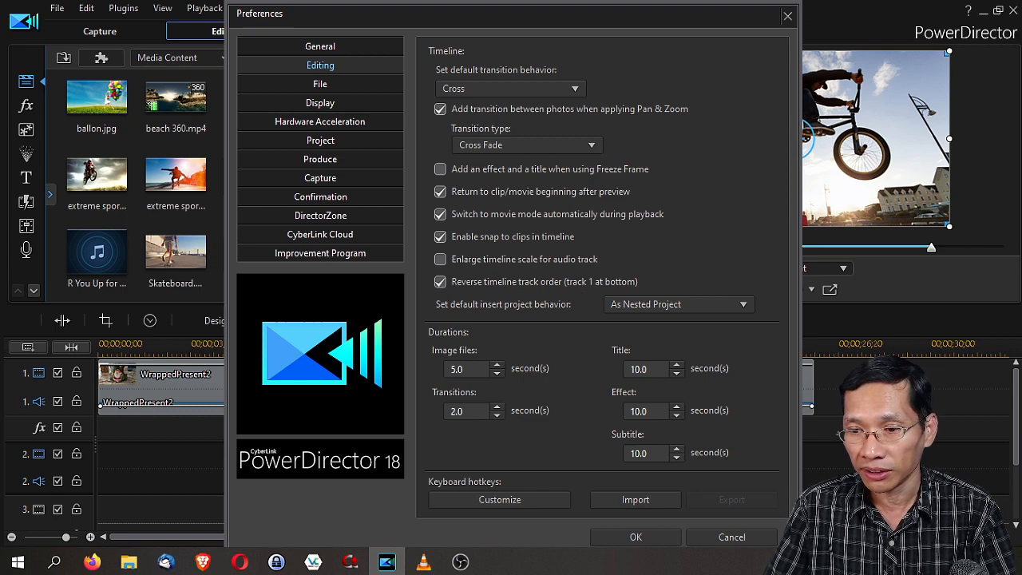
pyautogui.click(661, 538)
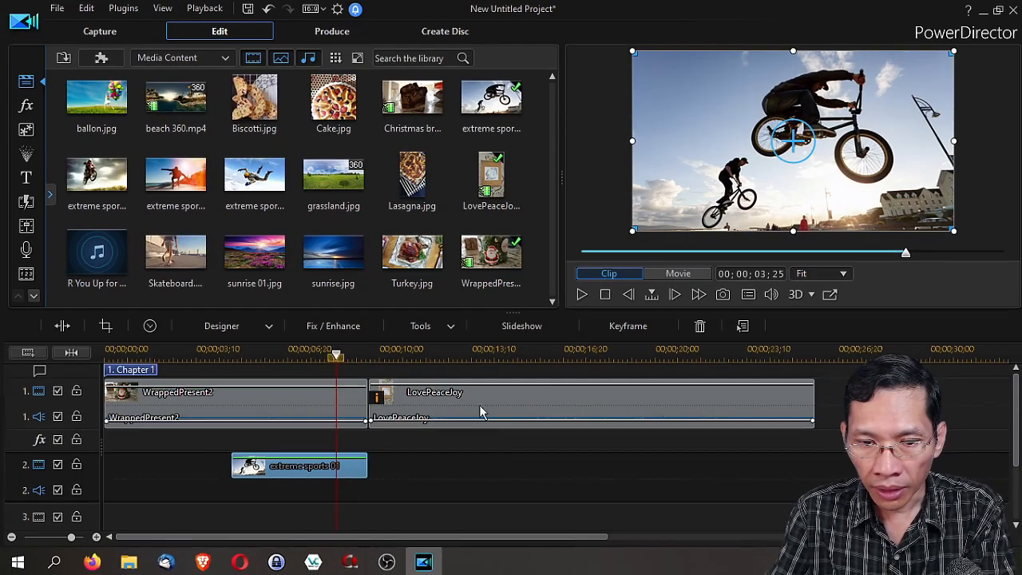
# Unlink the video and audio of the LovePeaceJoy clip
pyautogui.click(492, 418)
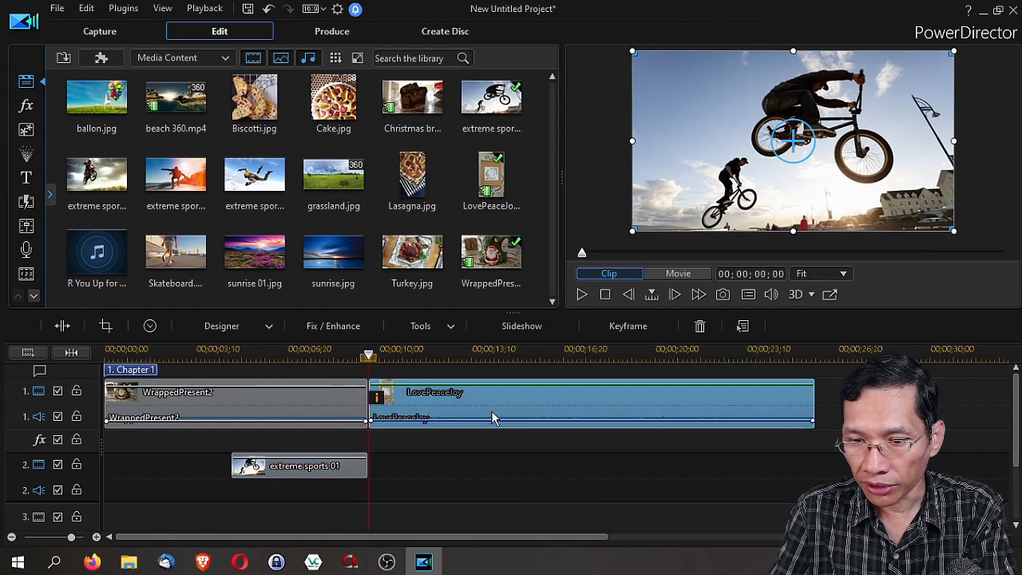
pyautogui.rightClick(492, 419)
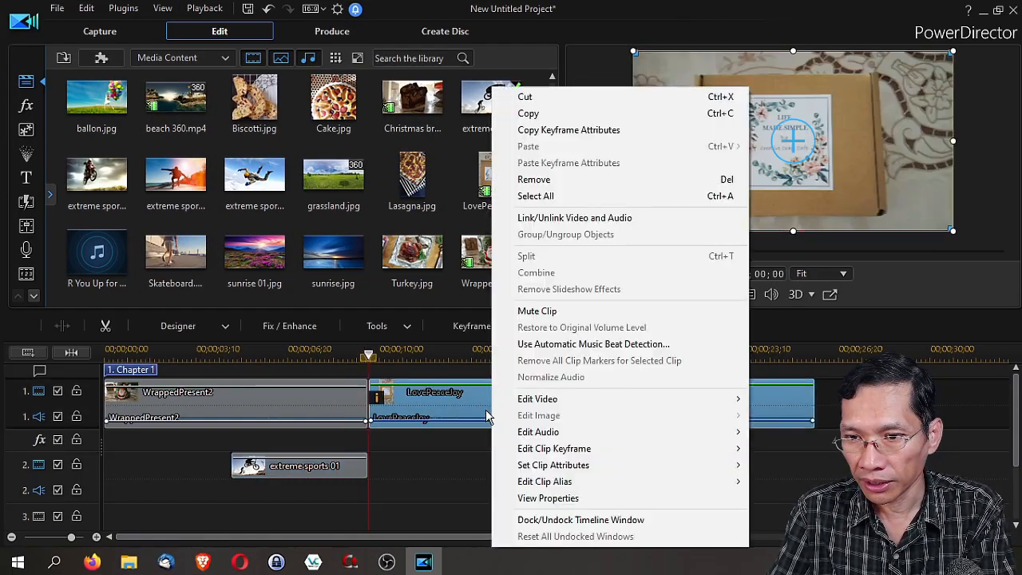
pyautogui.click(593, 226)
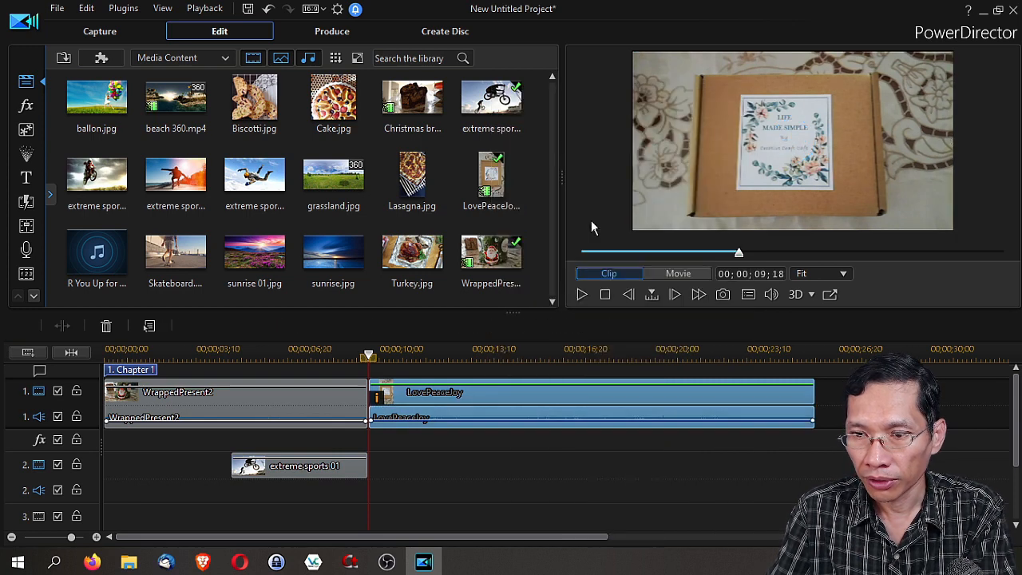
# Select the video and audio parts of LovePeaceJoy separately to check that they behave as independent clips
pyautogui.click(483, 438)
pyautogui.click(445, 397)
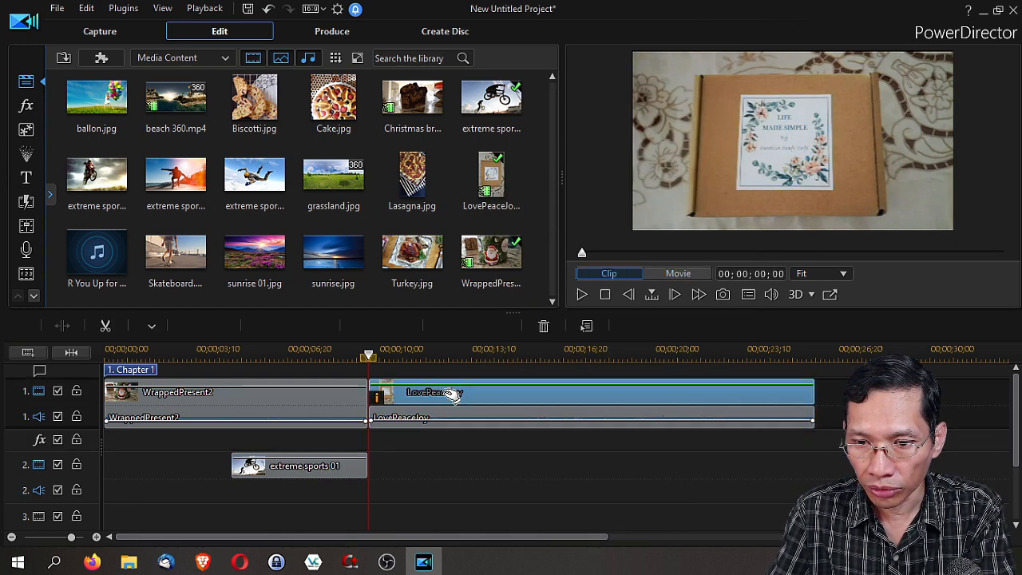
pyautogui.click(454, 414)
pyautogui.click(327, 395)
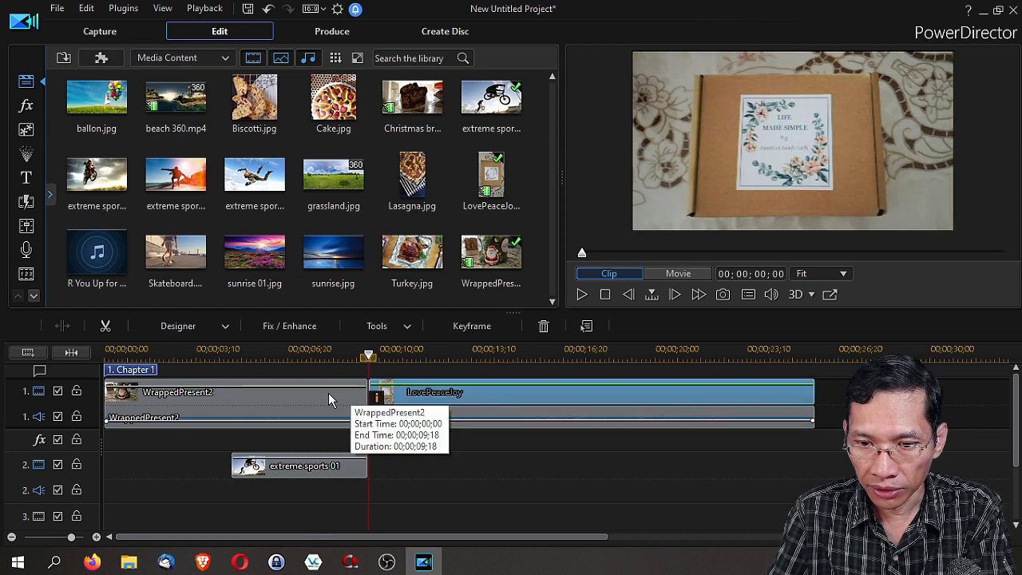
pyautogui.click(442, 395)
pyautogui.click(444, 417)
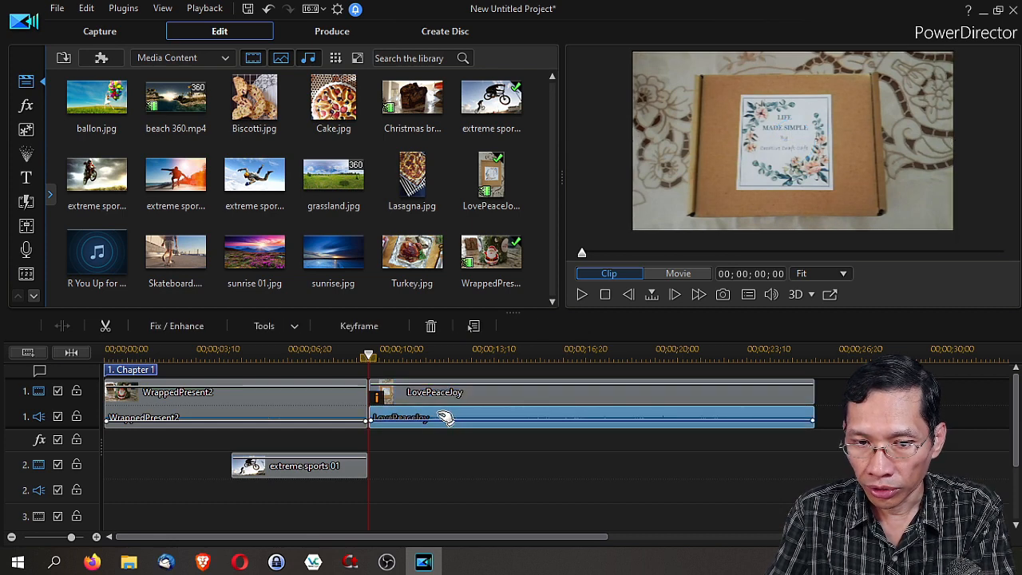
pyautogui.moveTo(444, 416)
pyautogui.mouseDown()
pyautogui.moveTo(508, 416)
pyautogui.moveTo(459, 419)
pyautogui.mouseUp()
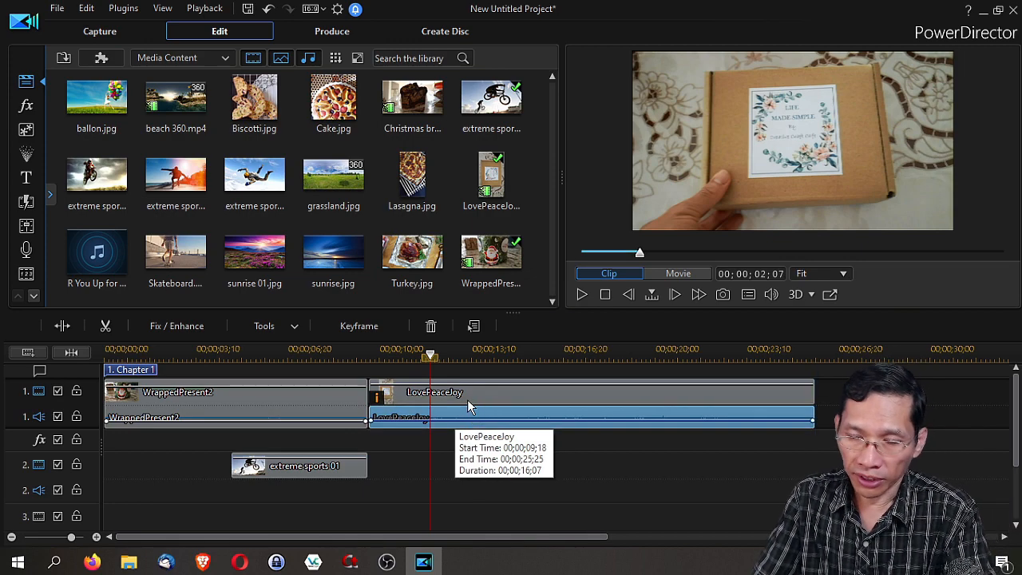
pyautogui.rightClick(456, 414)
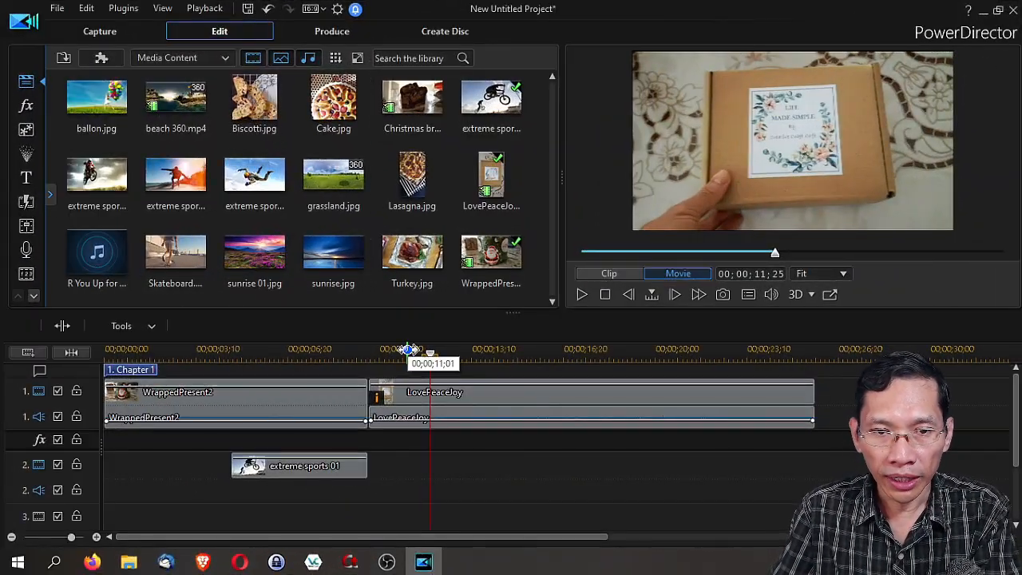
# Place the Dialog_07 overlay object on the second video track beneath LovePeaceJoy, with the playhead over it
pyautogui.click(24, 132)
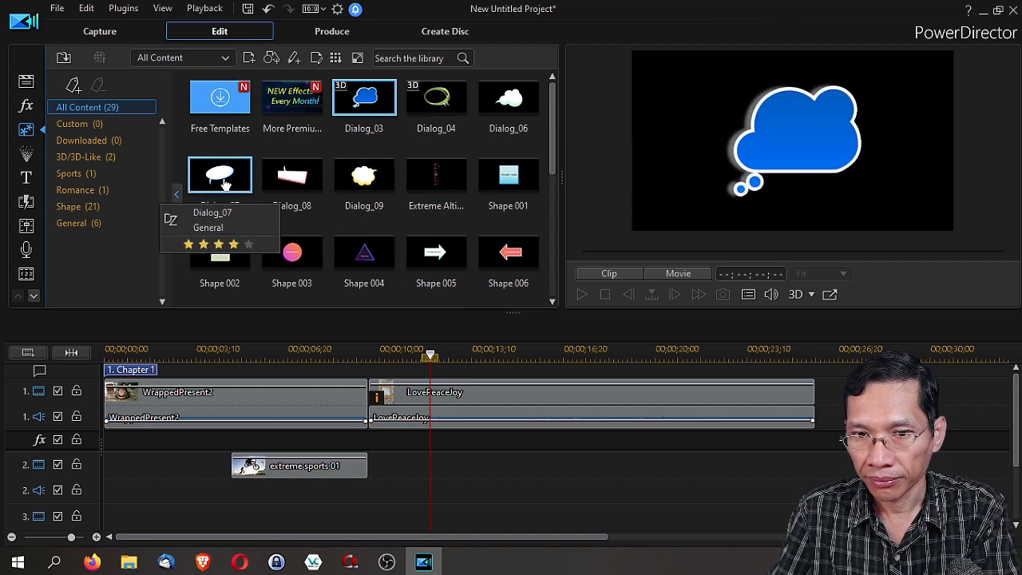
pyautogui.moveTo(224, 185); pyautogui.dragTo(579, 471)
pyautogui.click(624, 351)
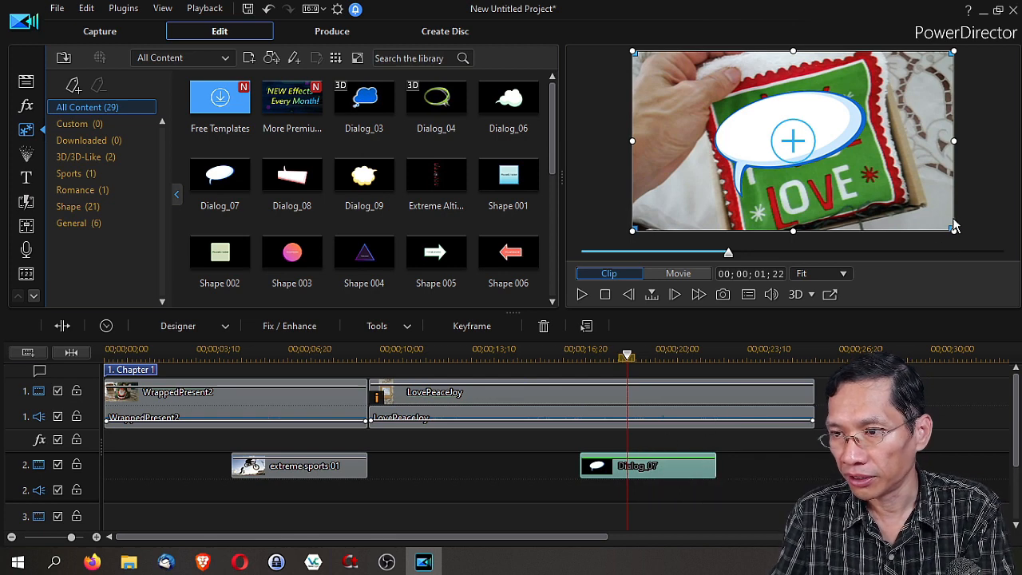
# Shrink, move and rotate the Dialog_07 speech bubble in the preview, and remove it from the timeline
pyautogui.moveTo(952, 230); pyautogui.dragTo(818, 154)
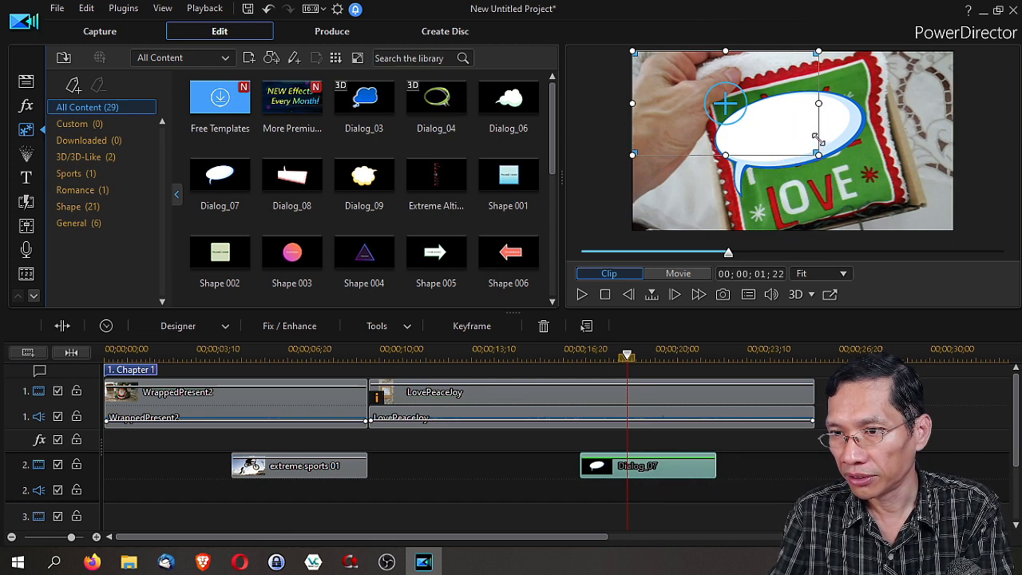
pyautogui.moveTo(725, 99); pyautogui.dragTo(879, 129)
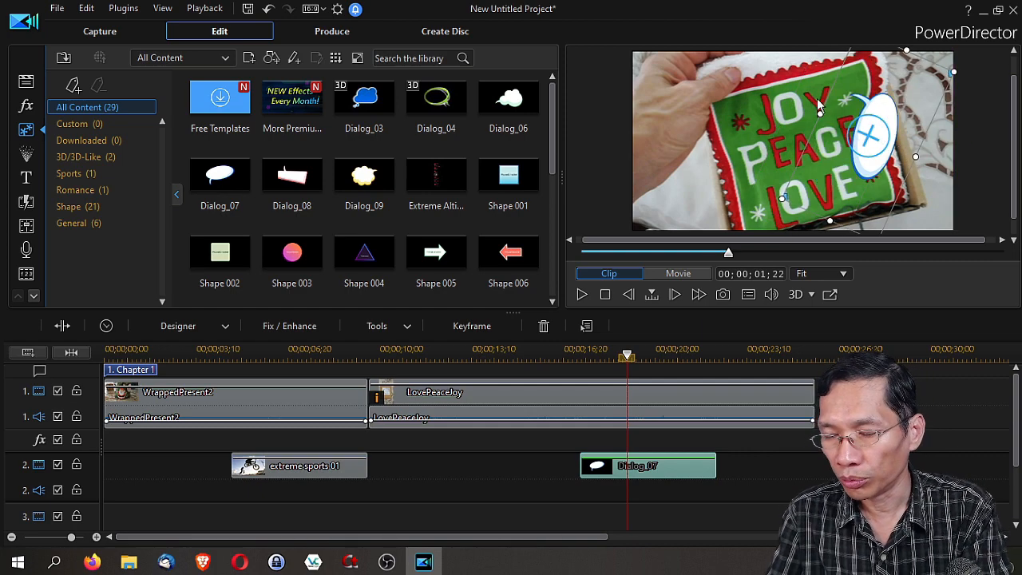
pyautogui.press('Delete')
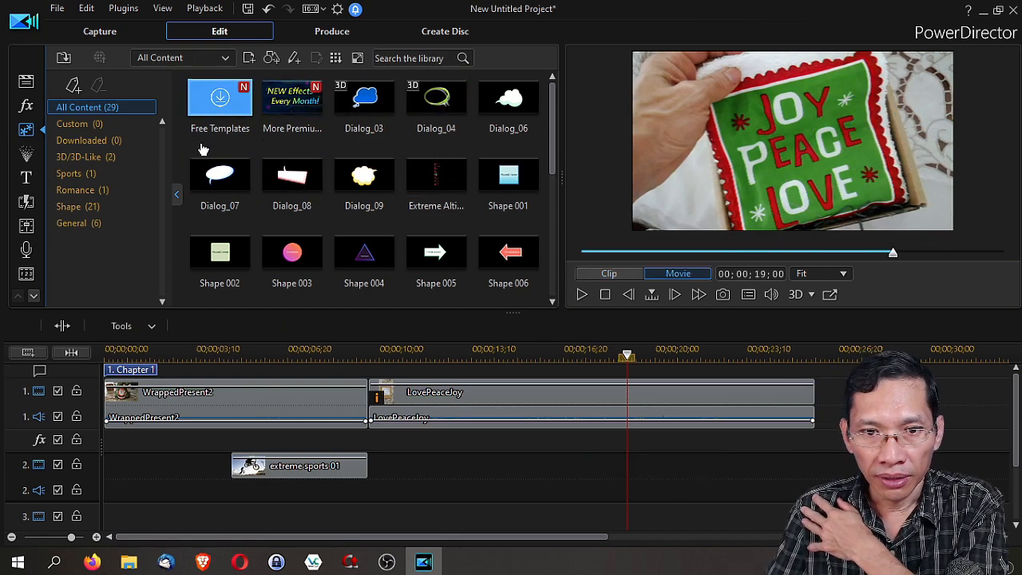
# Place Shape 006 from the Shape category on the second video track at 00;00;20;12, with the playhead over it
pyautogui.click(114, 206)
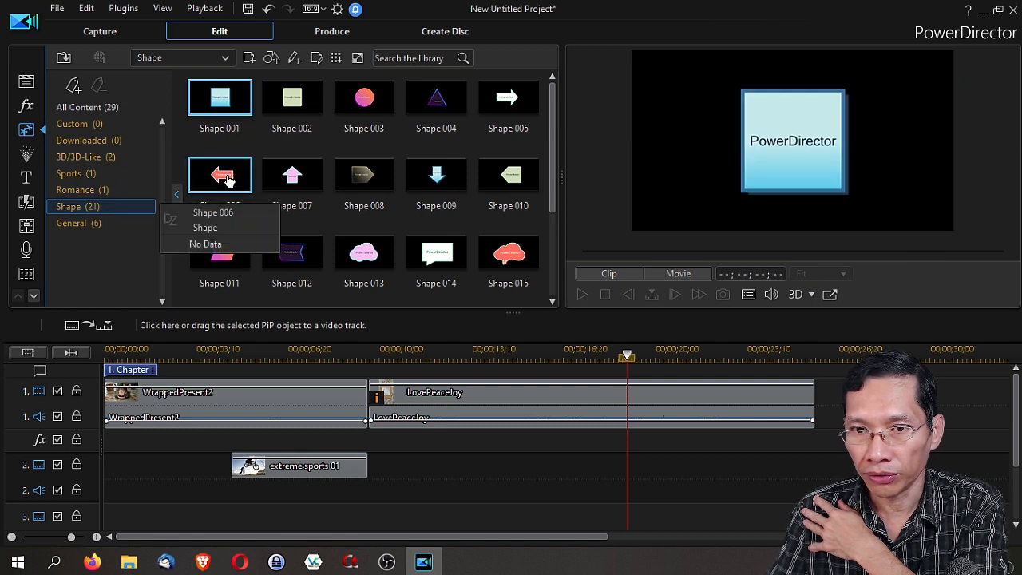
pyautogui.click(228, 180)
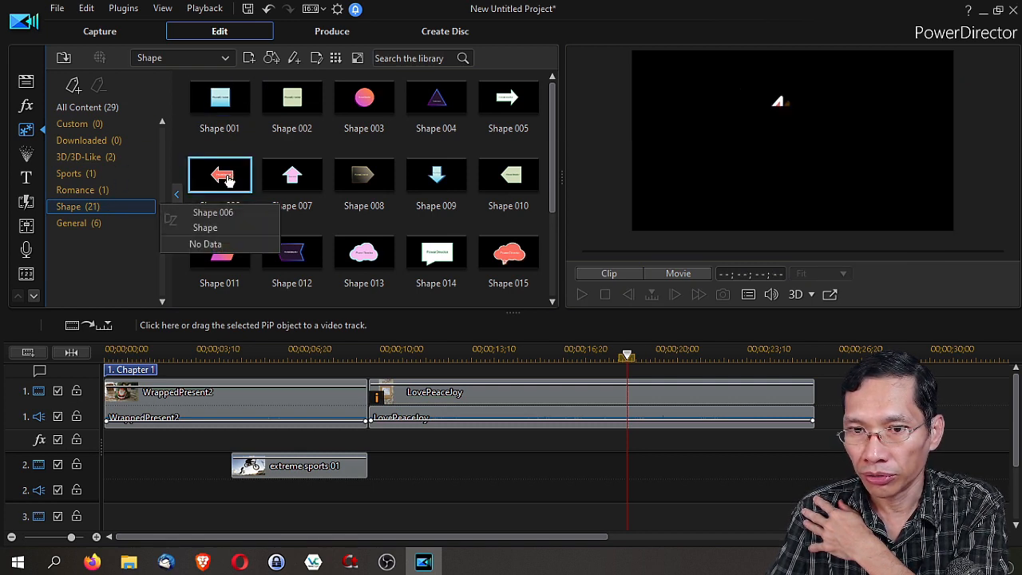
pyautogui.moveTo(226, 178); pyautogui.dragTo(666, 462)
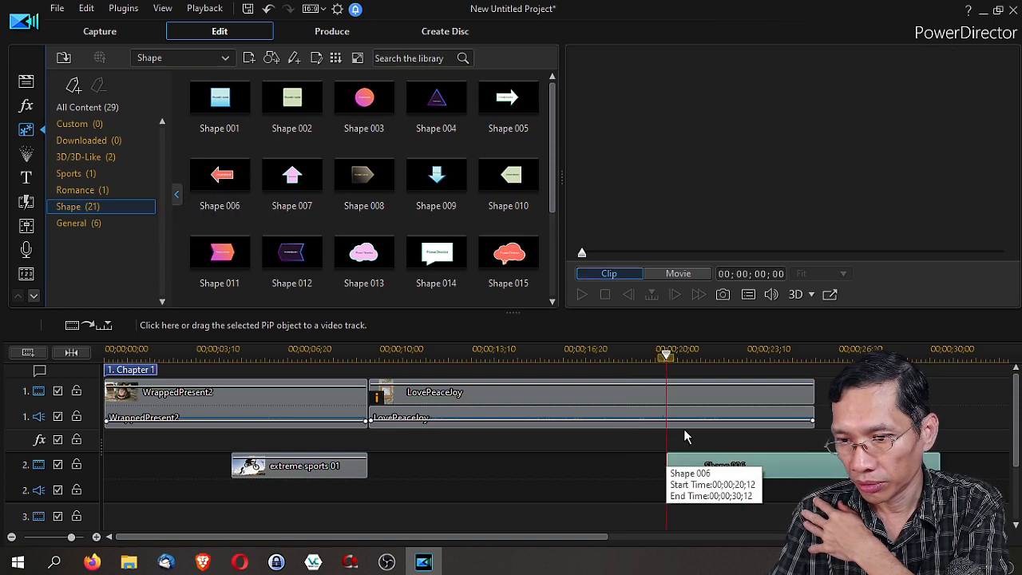
pyautogui.click(666, 351)
pyautogui.moveTo(672, 355); pyautogui.dragTo(700, 356)
# Move the Shape 006 arrow to the lower right of the picture, shrink it, and change its text to See Here
pyautogui.click(794, 156)
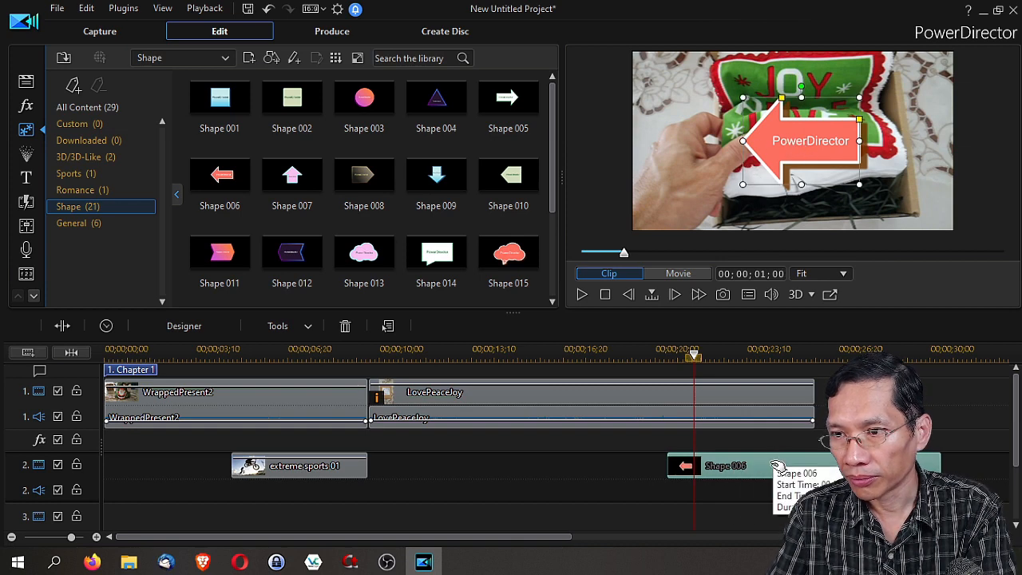
pyautogui.moveTo(804, 148); pyautogui.dragTo(836, 165)
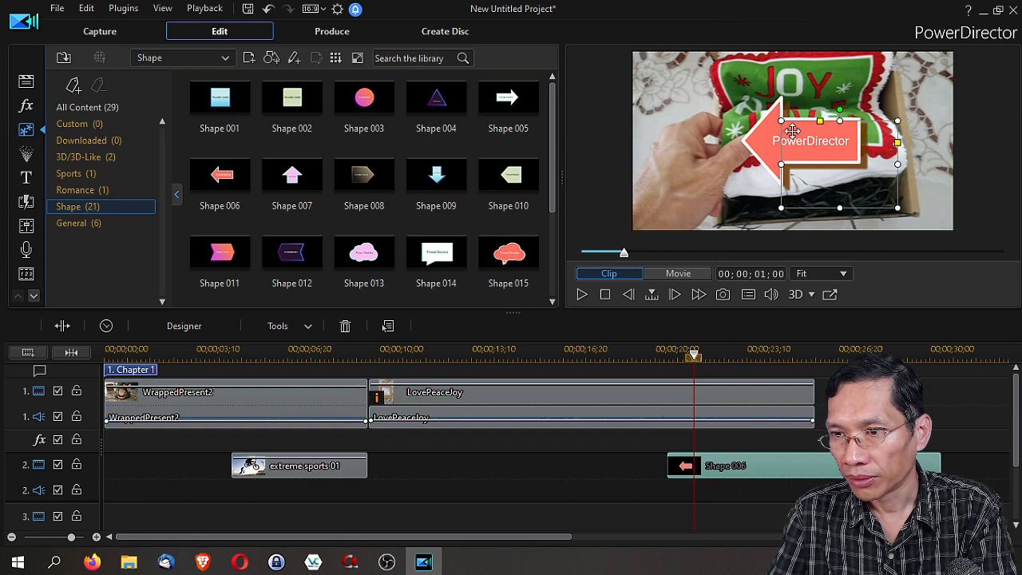
pyautogui.moveTo(782, 121); pyautogui.dragTo(812, 144)
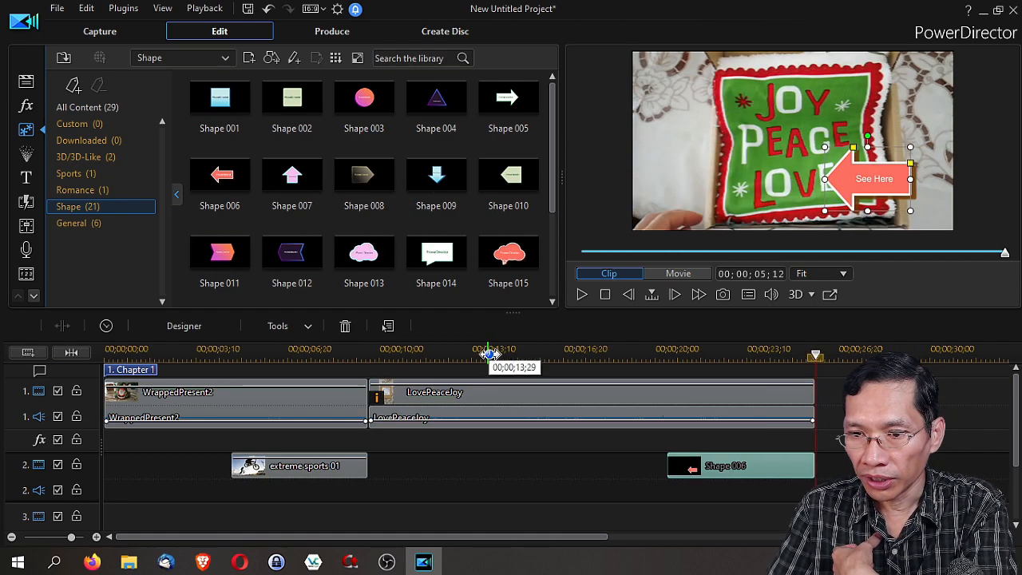
# Shift Shape 006 earlier on the second video track so it ends before LovePeaceJoy does, and scrub to its end
pyautogui.moveTo(716, 465); pyautogui.dragTo(622, 465)
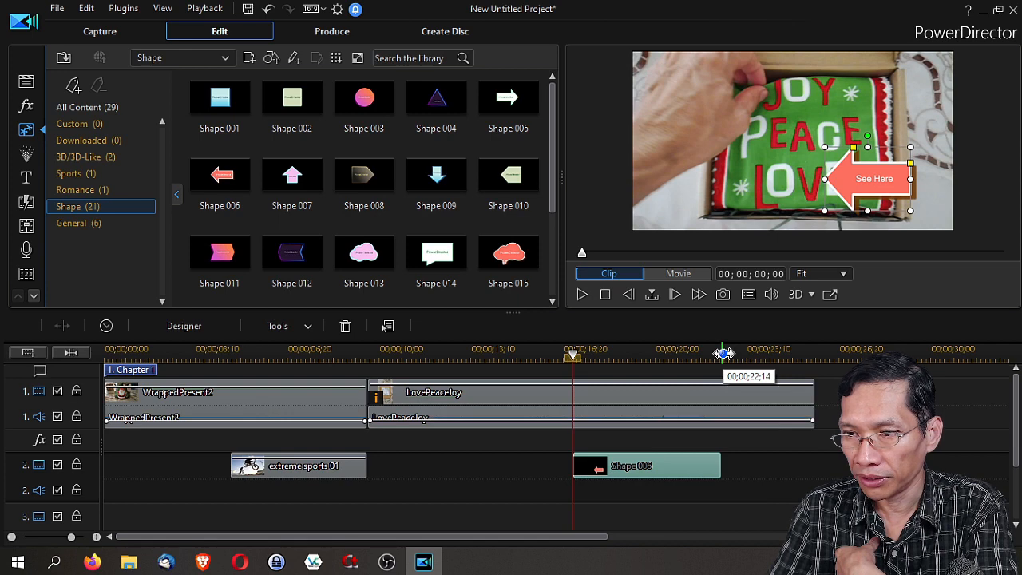
pyautogui.moveTo(723, 356); pyautogui.dragTo(734, 356)
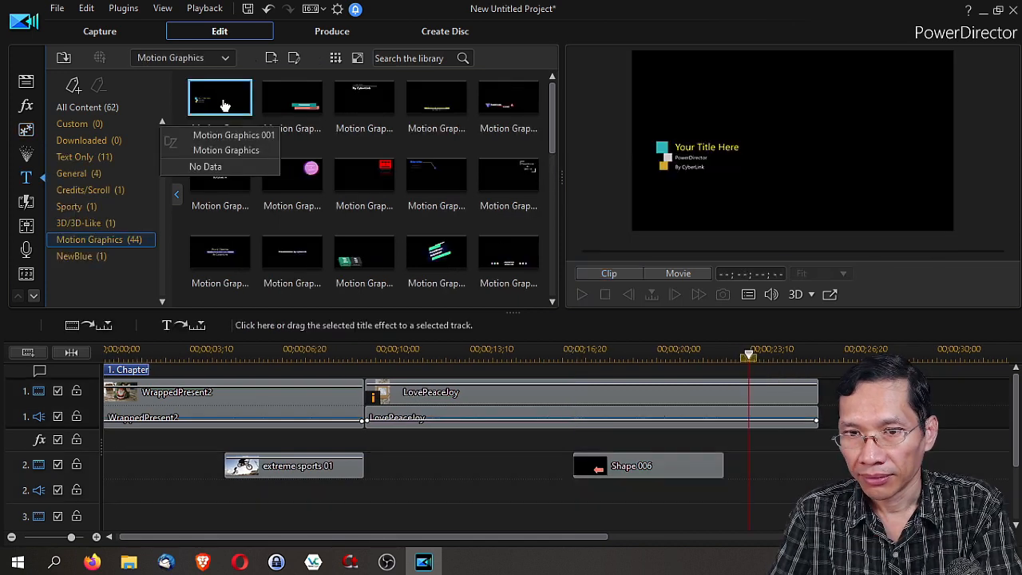
# Add the Motion Graphics 001 title to the title track right after Shape 006, with the playhead over it
pyautogui.moveTo(224, 104); pyautogui.dragTo(859, 508)
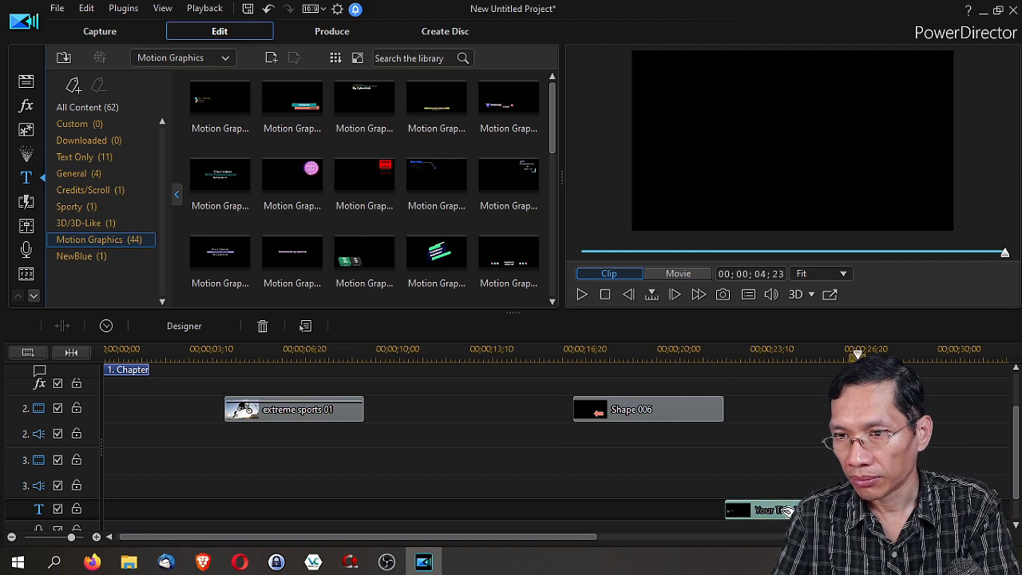
pyautogui.click(781, 358)
# Edit the Motion Graphics 001 title: replace CyberLink in its By line with the author's name and colour that line black
pyautogui.rightClick(773, 515)
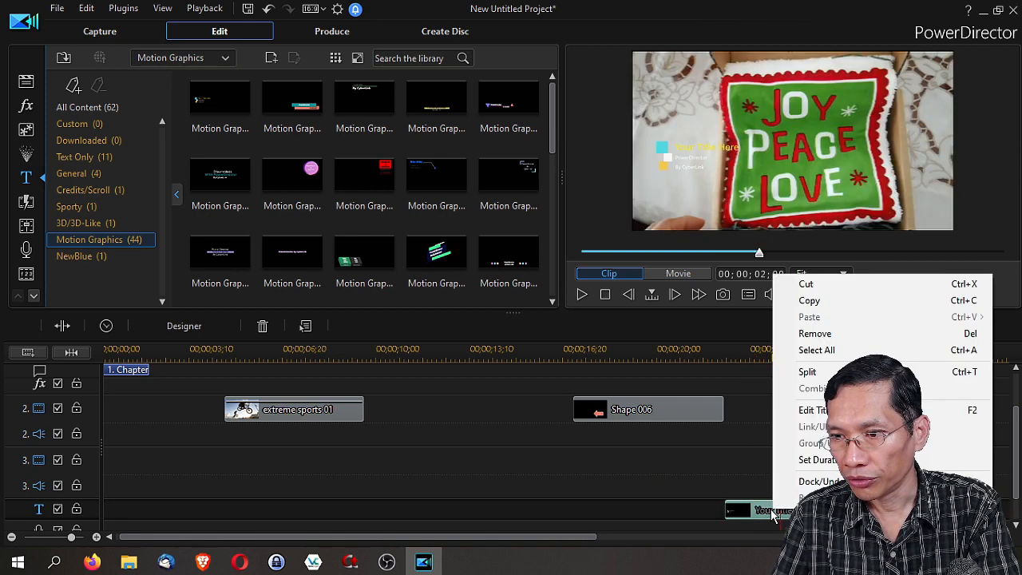
pyautogui.click(802, 407)
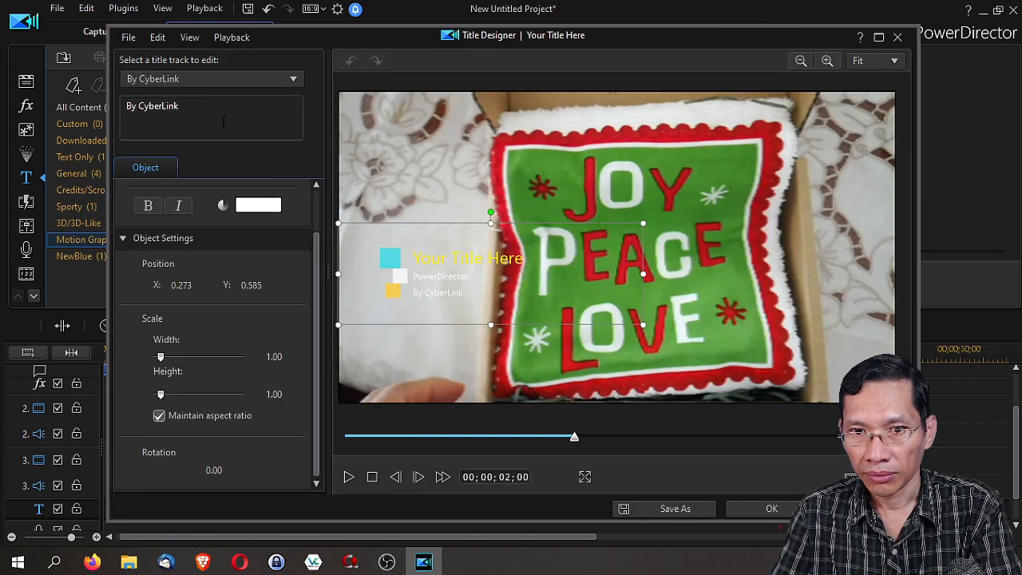
pyautogui.click(227, 104)
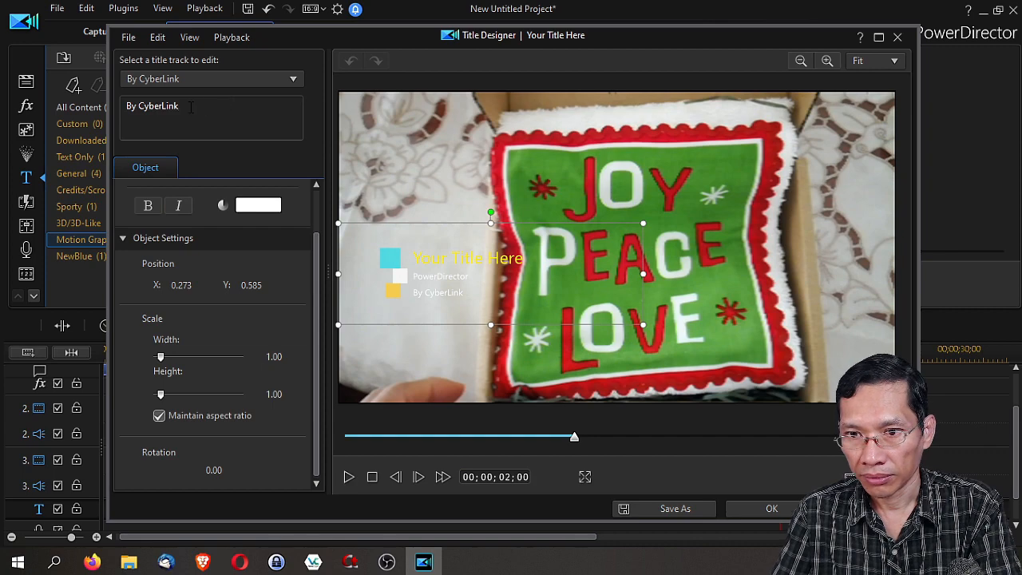
pyautogui.moveTo(193, 106); pyautogui.dragTo(139, 106)
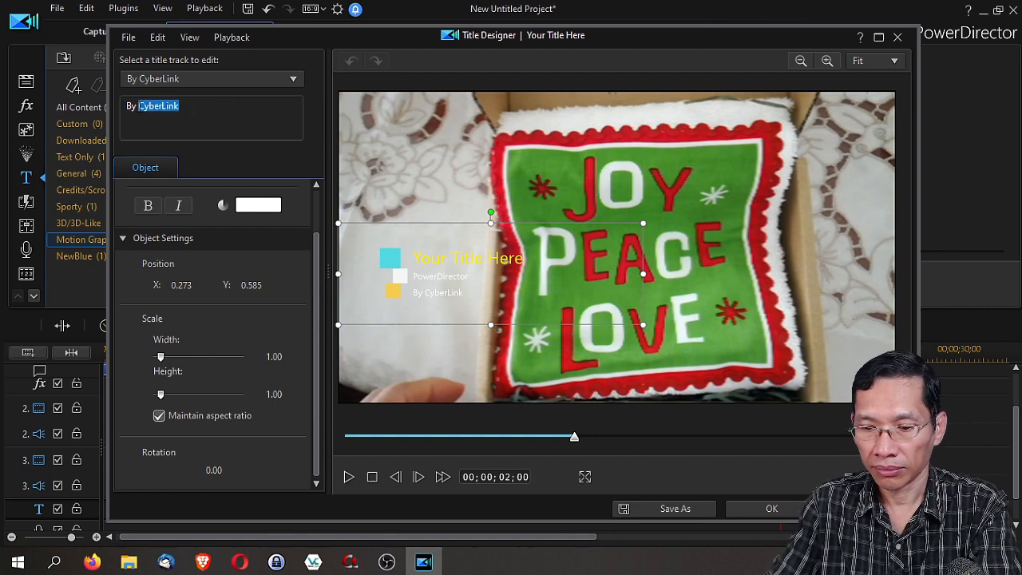
pyautogui.write('James Woo')
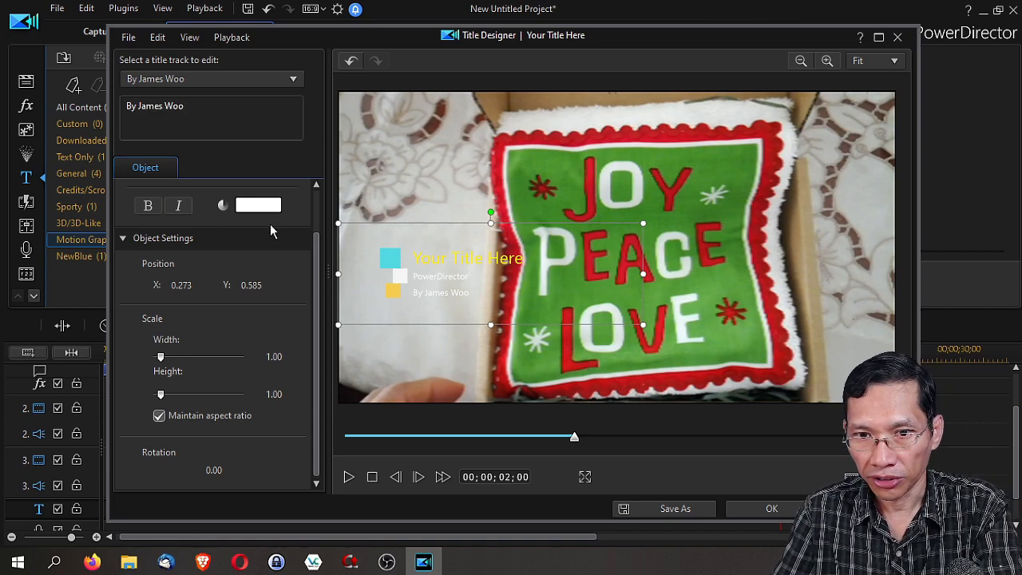
pyautogui.click(259, 207)
pyautogui.click(360, 278)
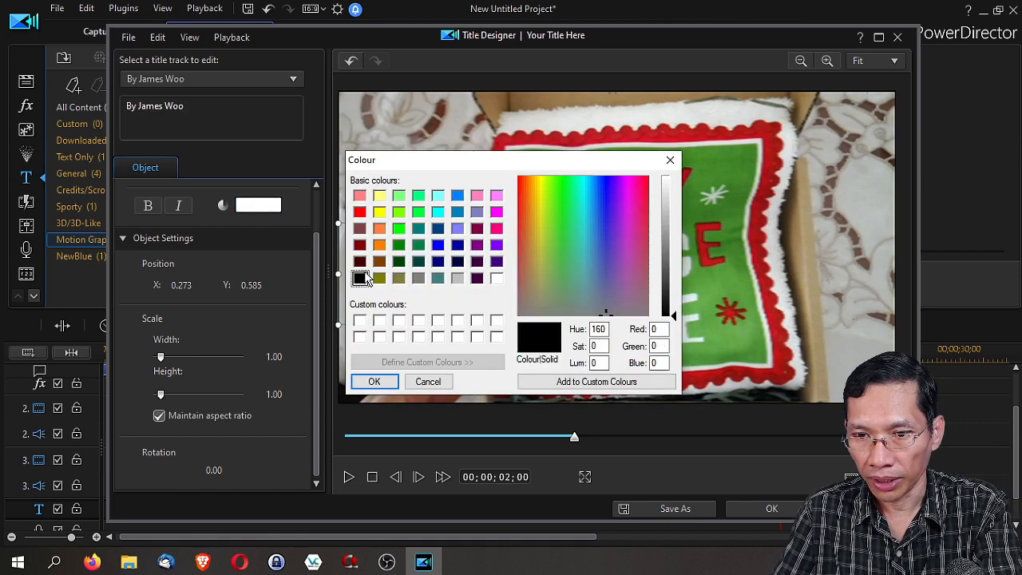
pyautogui.click(375, 382)
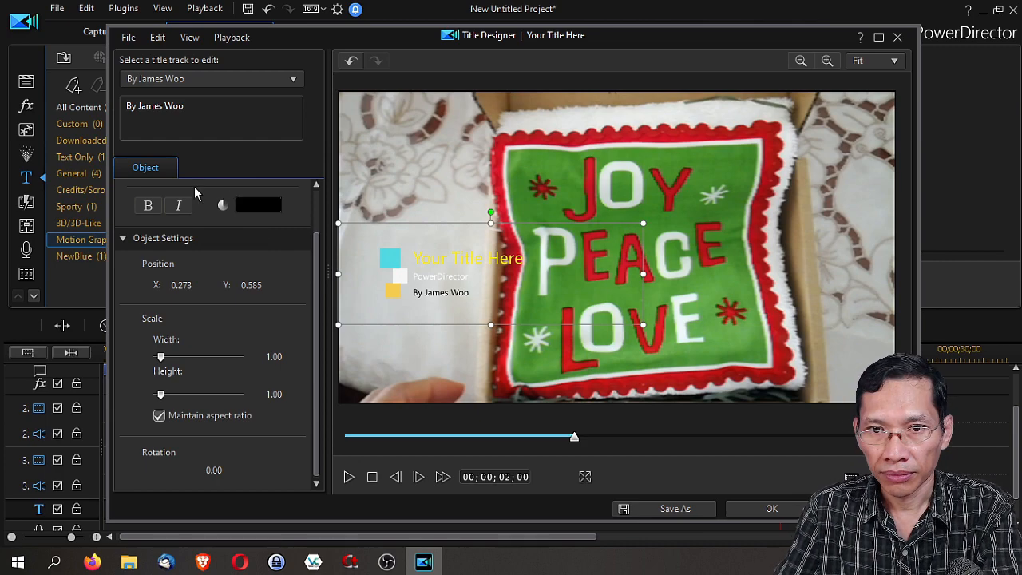
# Change the title's Your Title Here line to Christmas Day and colour it dark blue
pyautogui.click(433, 275)
pyautogui.click(613, 311)
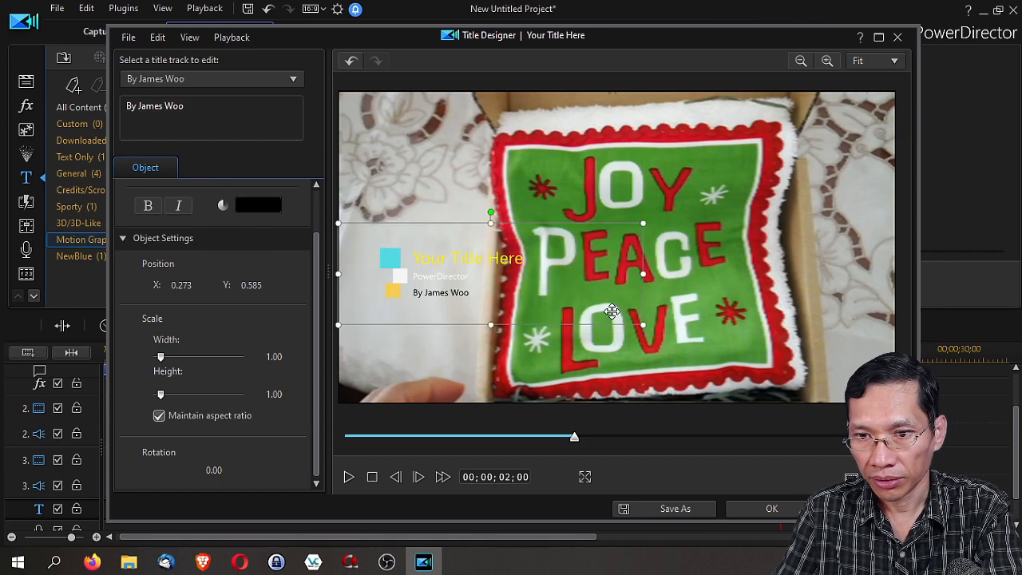
pyautogui.click(289, 78)
pyautogui.click(265, 94)
pyautogui.write('Christmas Day')
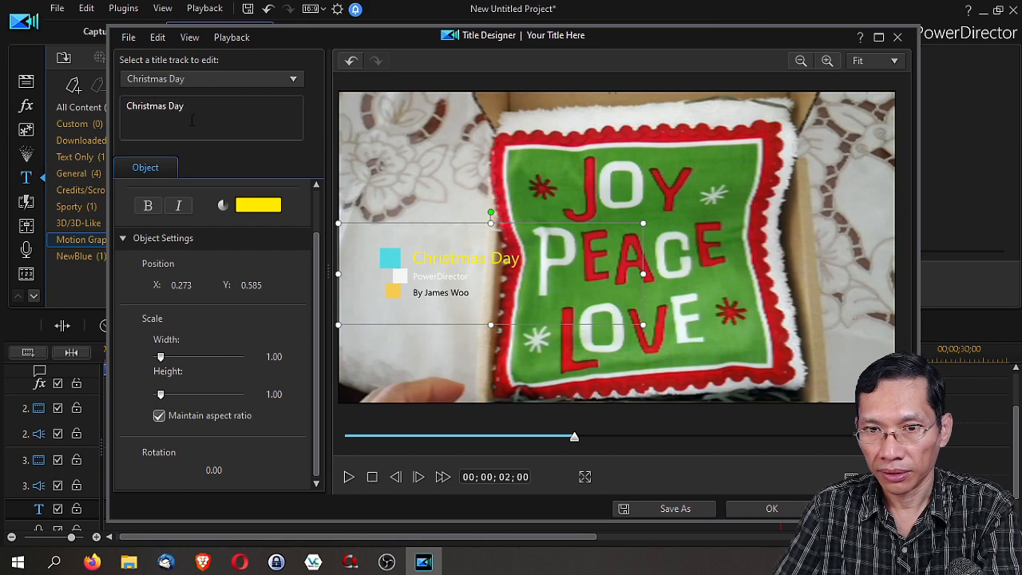
pyautogui.click(258, 206)
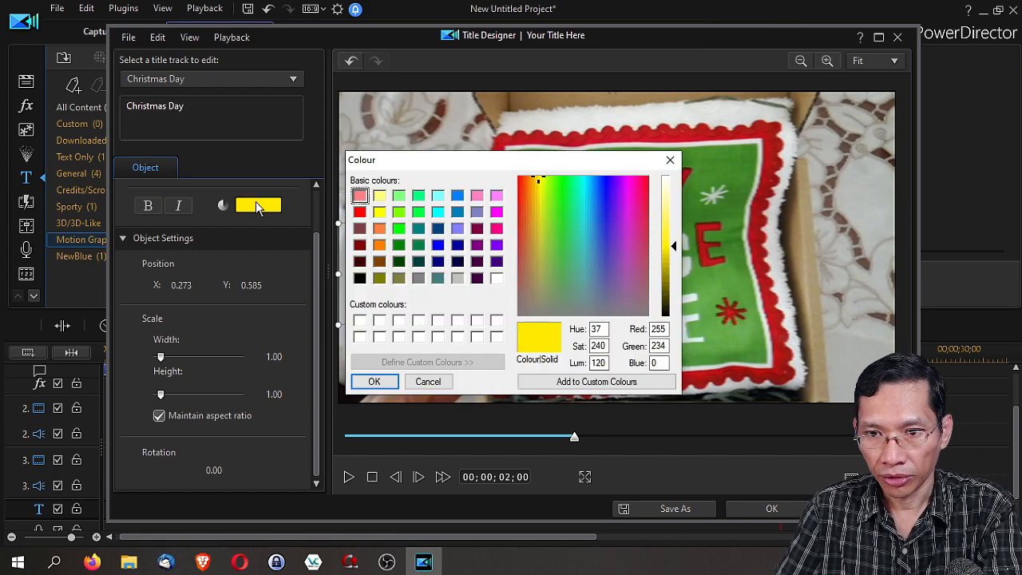
pyautogui.click(437, 261)
pyautogui.click(374, 381)
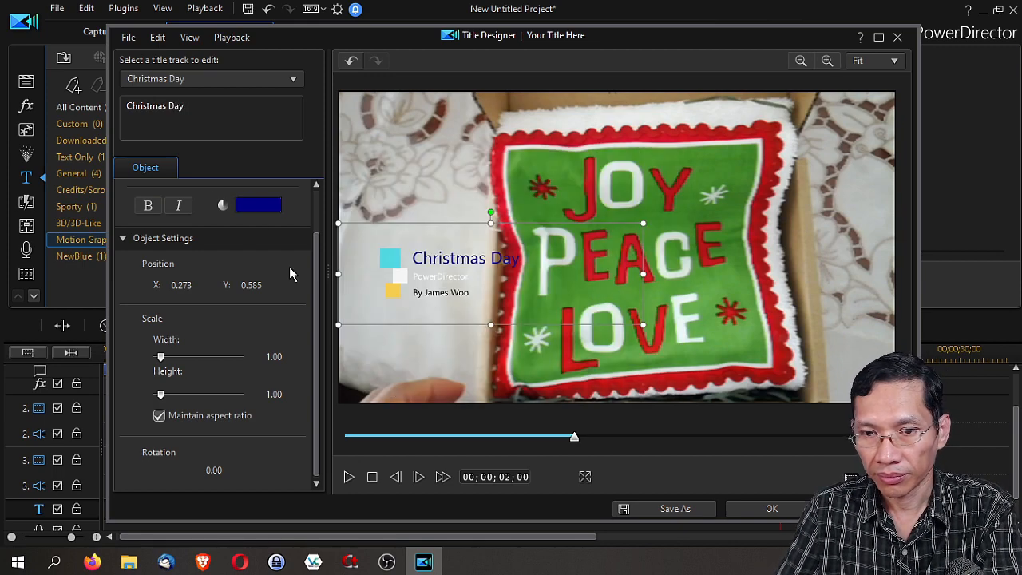
# Change the title's PowerDirector line to 2019 in dark green and apply the title edits
pyautogui.click(232, 79)
pyautogui.click(230, 111)
pyautogui.doubleClick(128, 110)
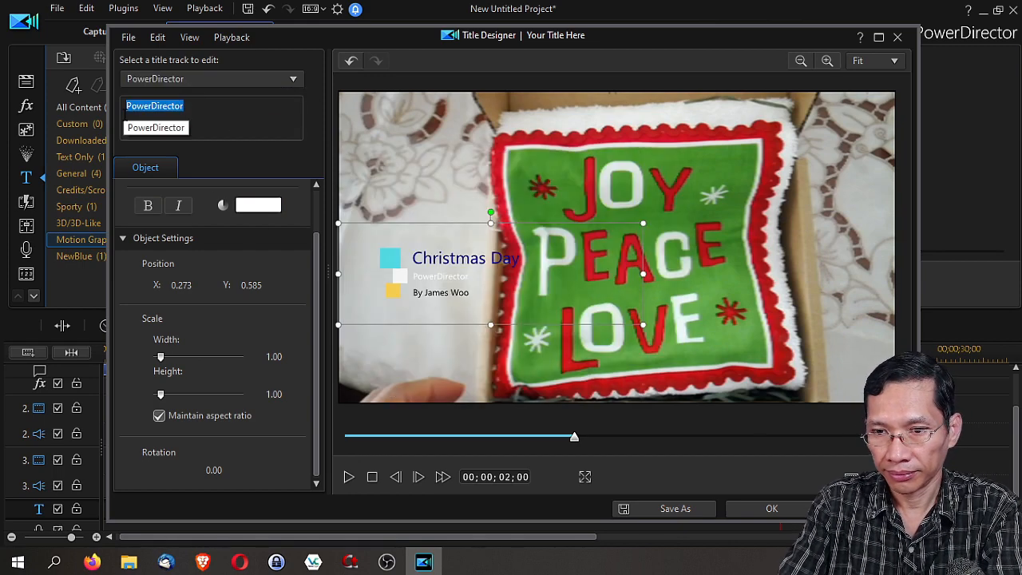
pyautogui.write('2019')
pyautogui.click(258, 206)
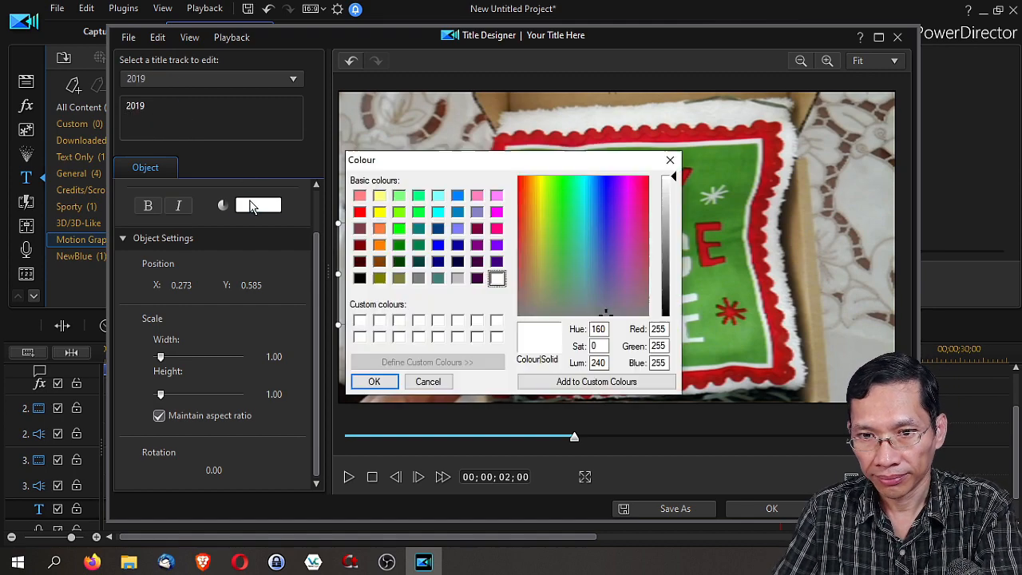
pyautogui.click(399, 261)
pyautogui.click(375, 380)
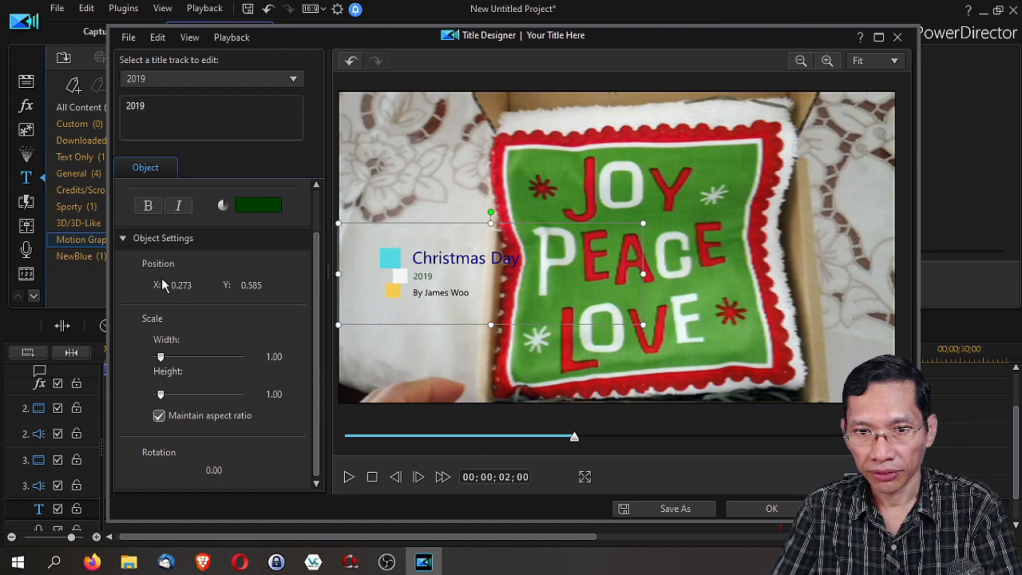
pyautogui.click(777, 510)
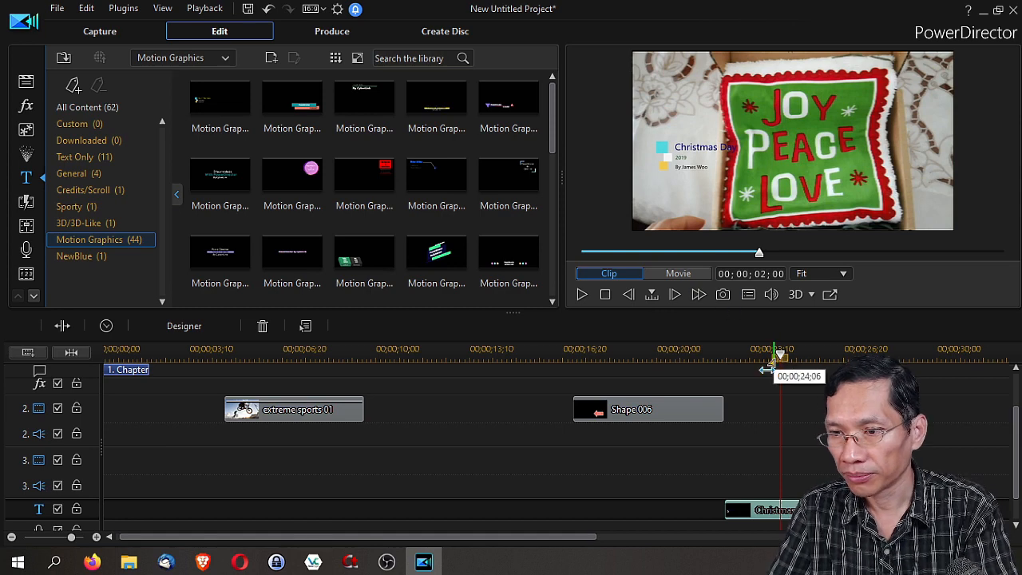
# Play back the edited Christmas Day title on the timeline from near its start
pyautogui.moveTo(780, 355); pyautogui.dragTo(730, 357)
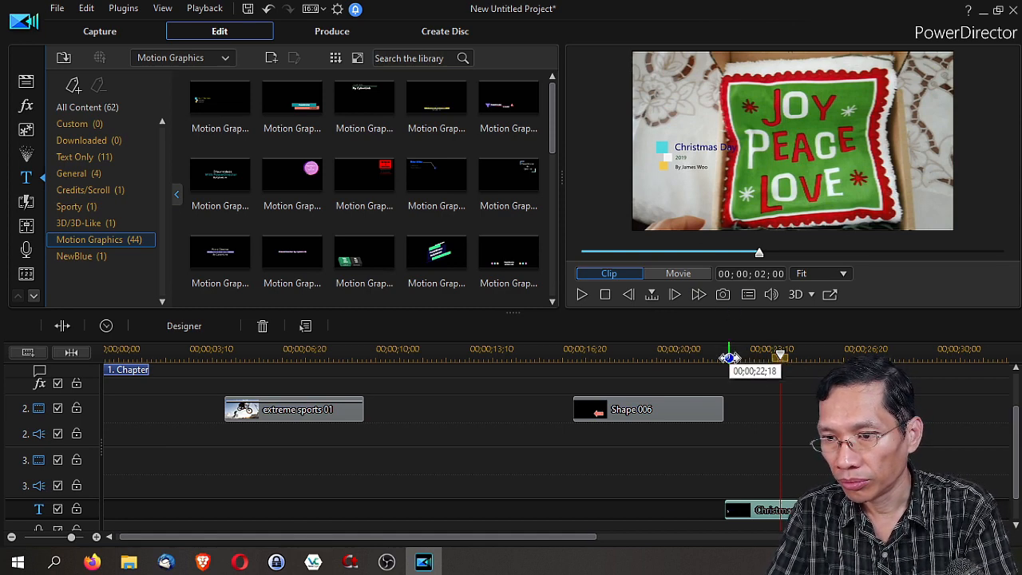
pyautogui.press('space')
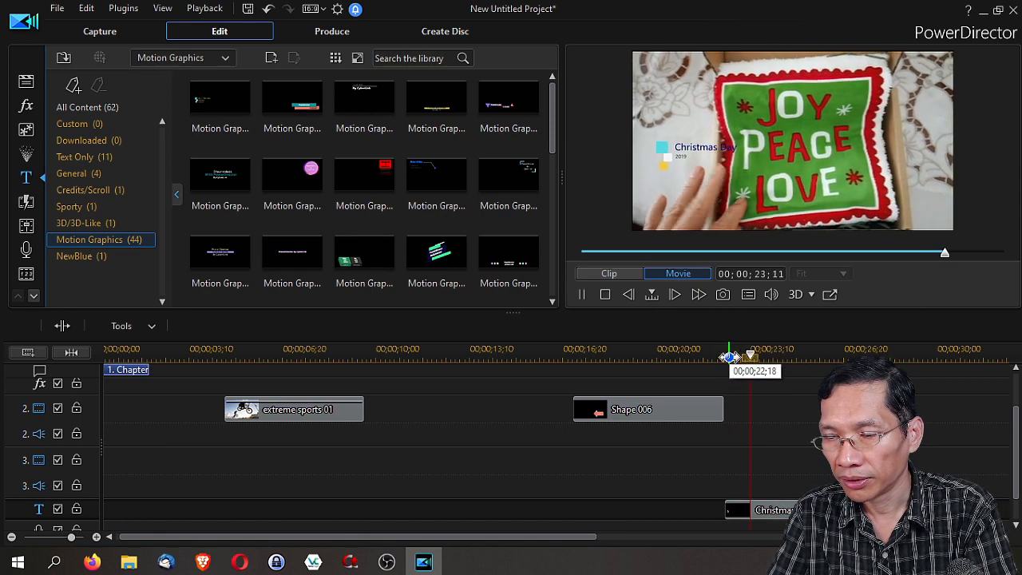
pyautogui.press('space')
pyautogui.click(814, 510)
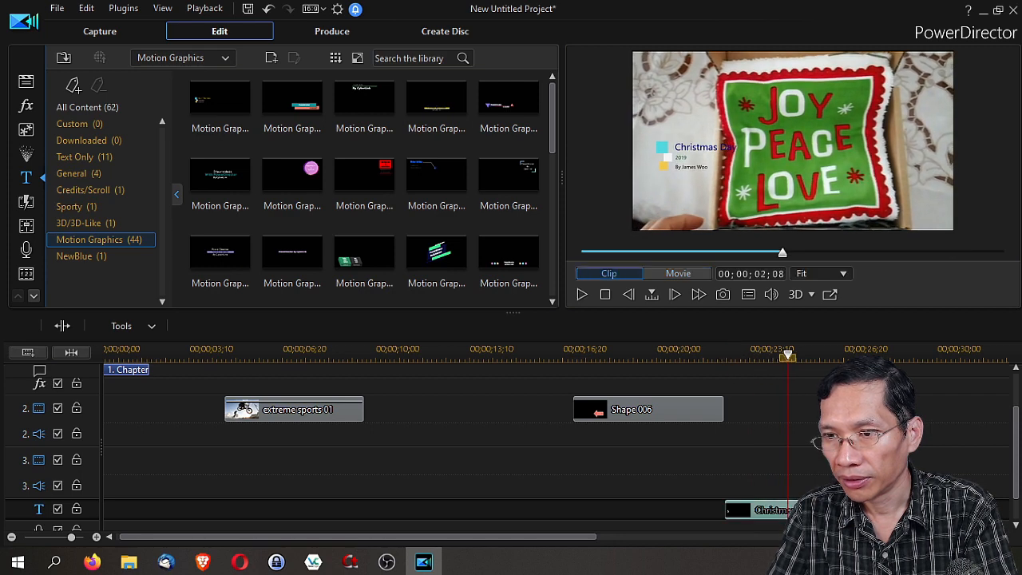
pyautogui.click(773, 432)
pyautogui.press('space')
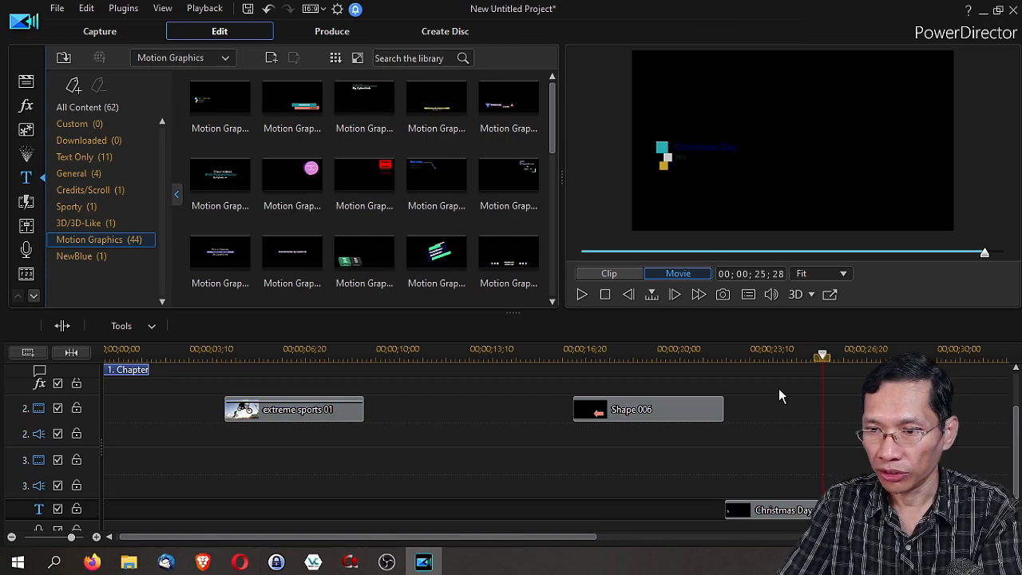
pyautogui.click(768, 352)
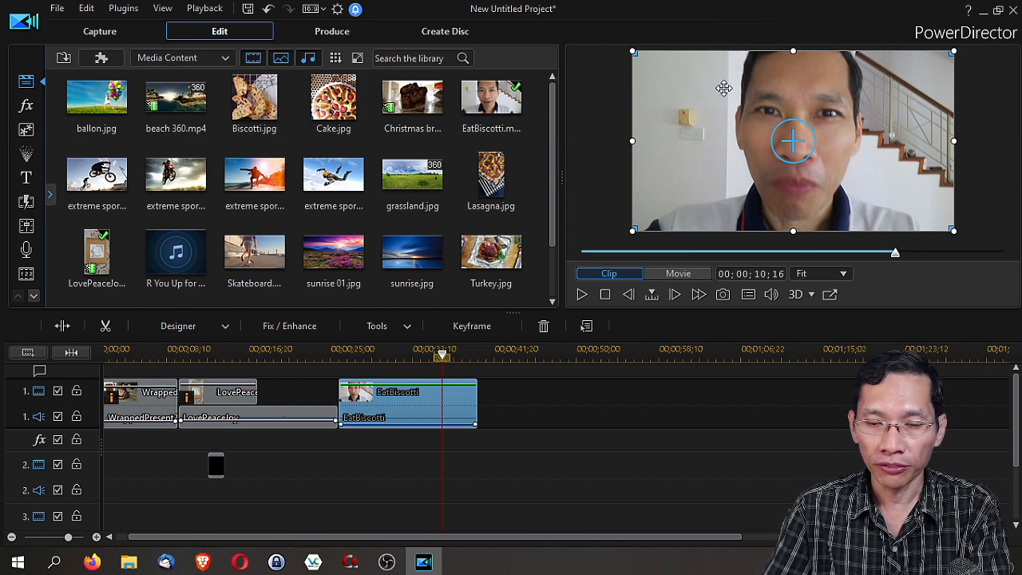
# Fade out the EatBiscotti clip with opacity keyframes of 100 at 00;00;10;14 and 0 at the clip's end
pyautogui.click(462, 329)
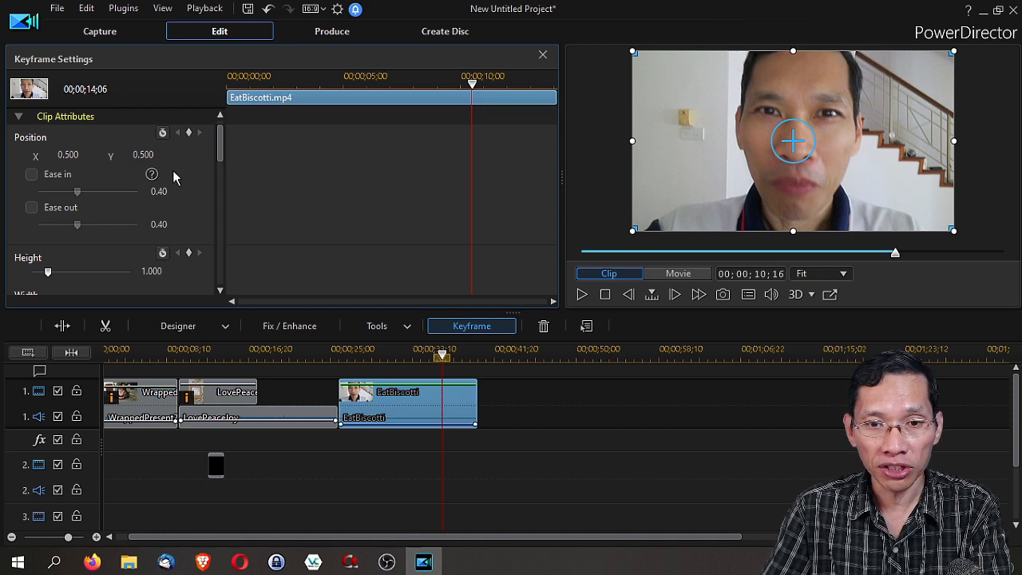
pyautogui.moveTo(220, 152); pyautogui.dragTo(226, 216)
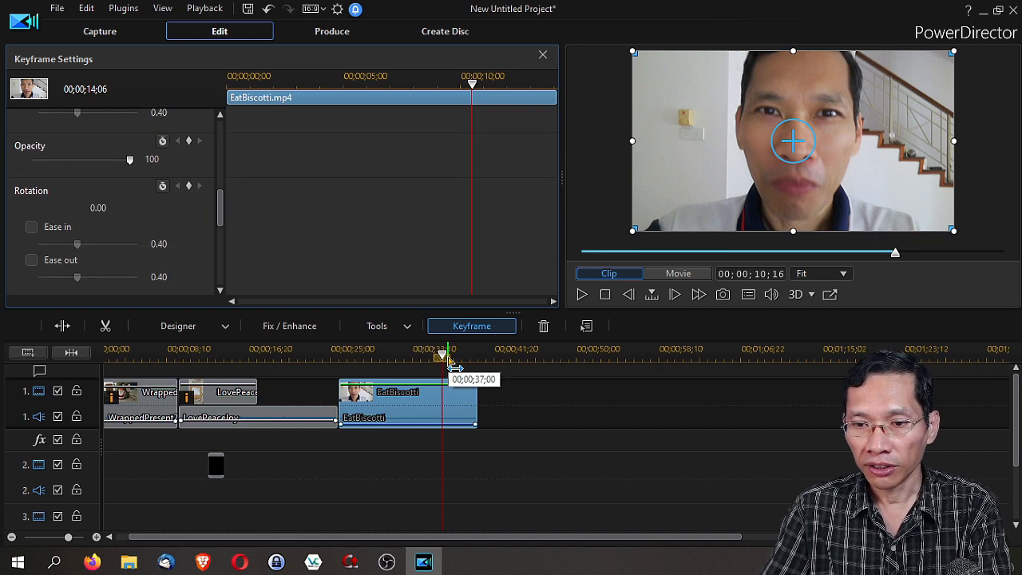
pyautogui.moveTo(415, 363); pyautogui.dragTo(447, 365)
pyautogui.click(466, 389)
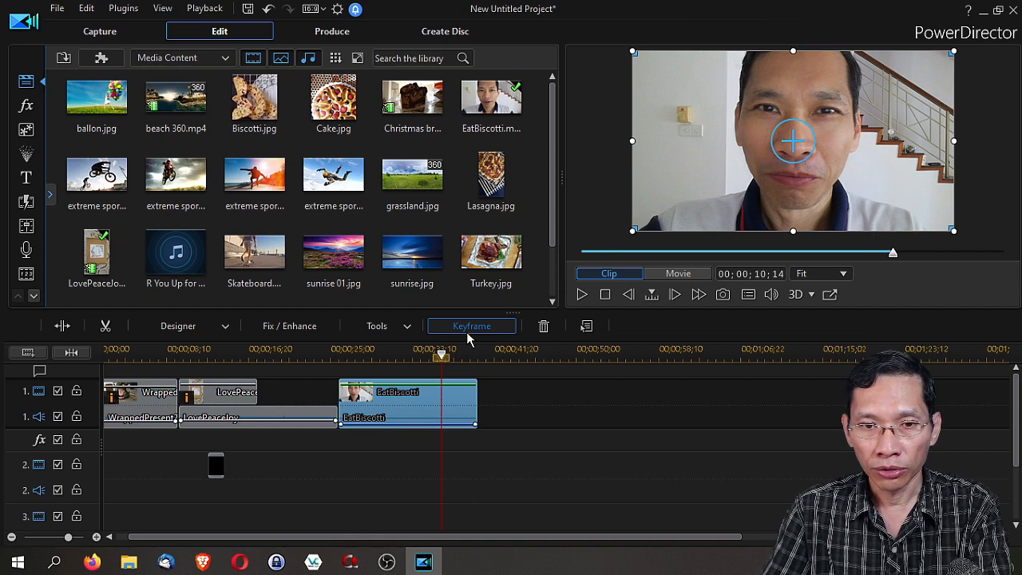
pyautogui.click(469, 327)
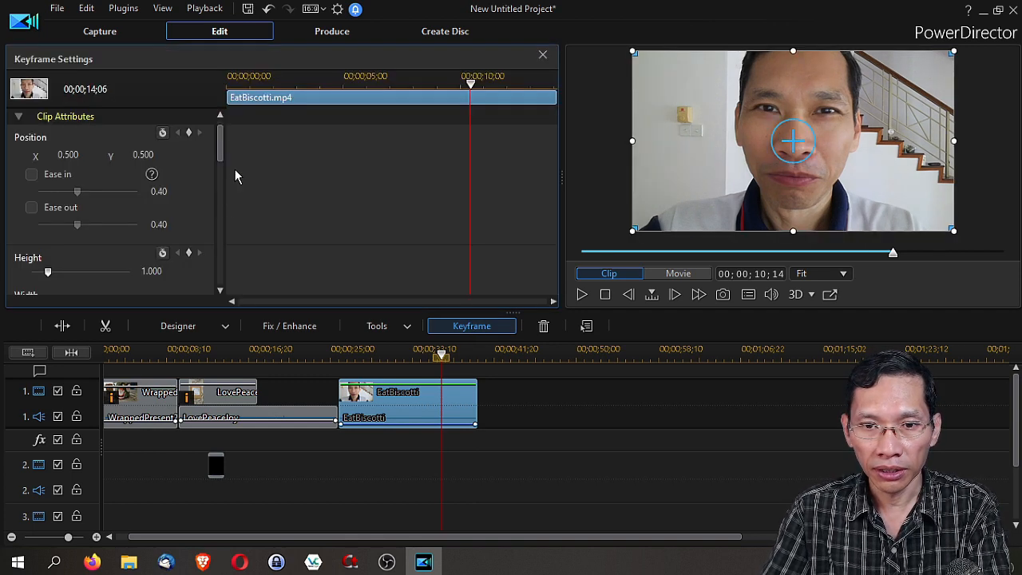
pyautogui.moveTo(219, 149); pyautogui.dragTo(227, 196)
pyautogui.scroll(-1, 228, 219)
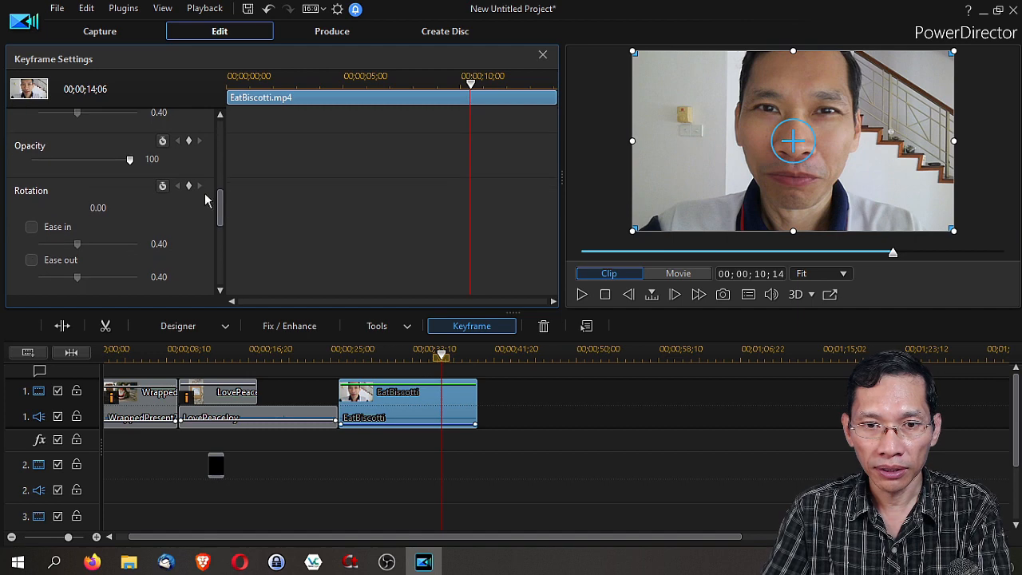
pyautogui.click(130, 160)
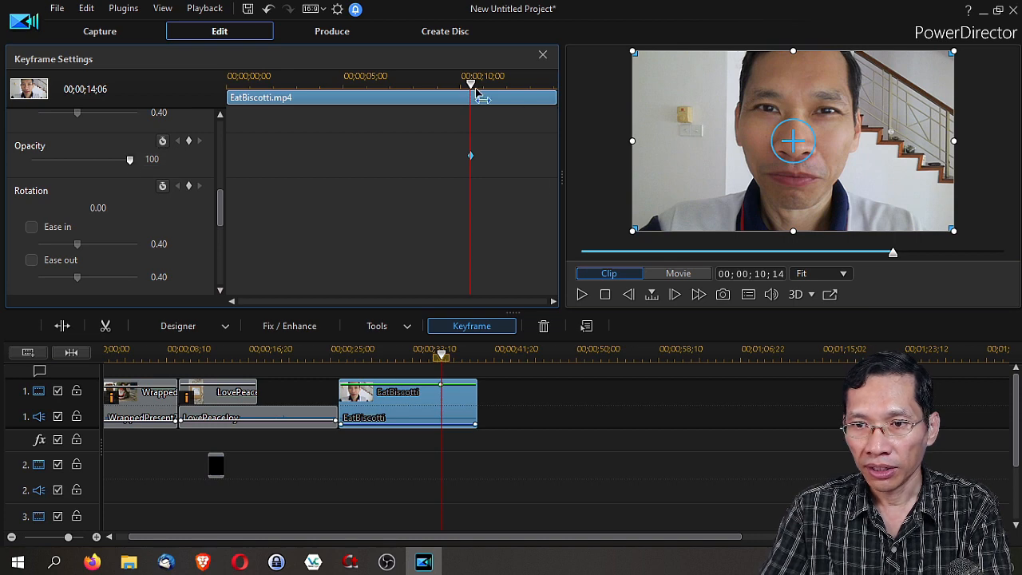
pyautogui.moveTo(471, 86); pyautogui.dragTo(559, 96)
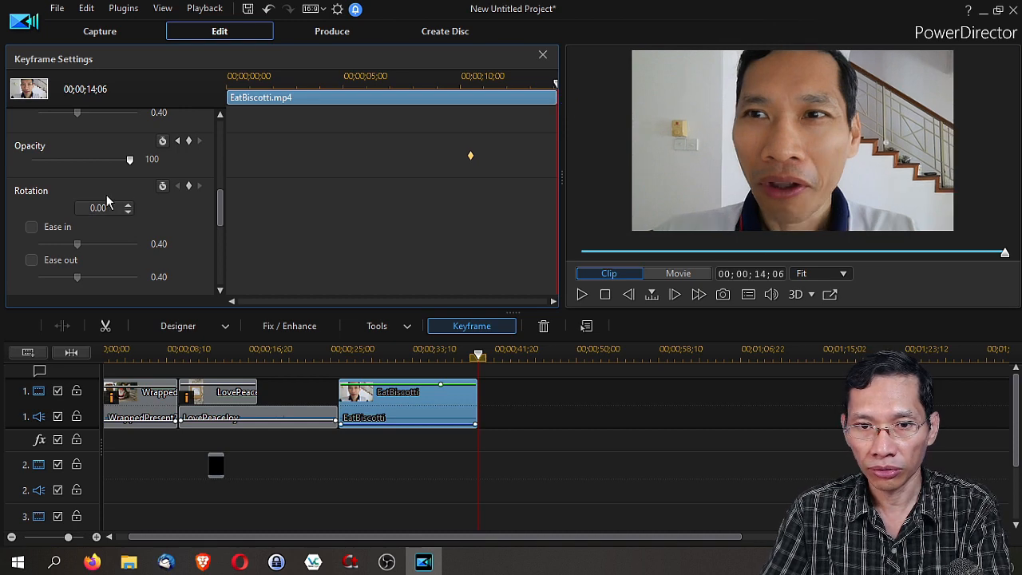
pyautogui.moveTo(130, 160); pyautogui.dragTo(25, 181)
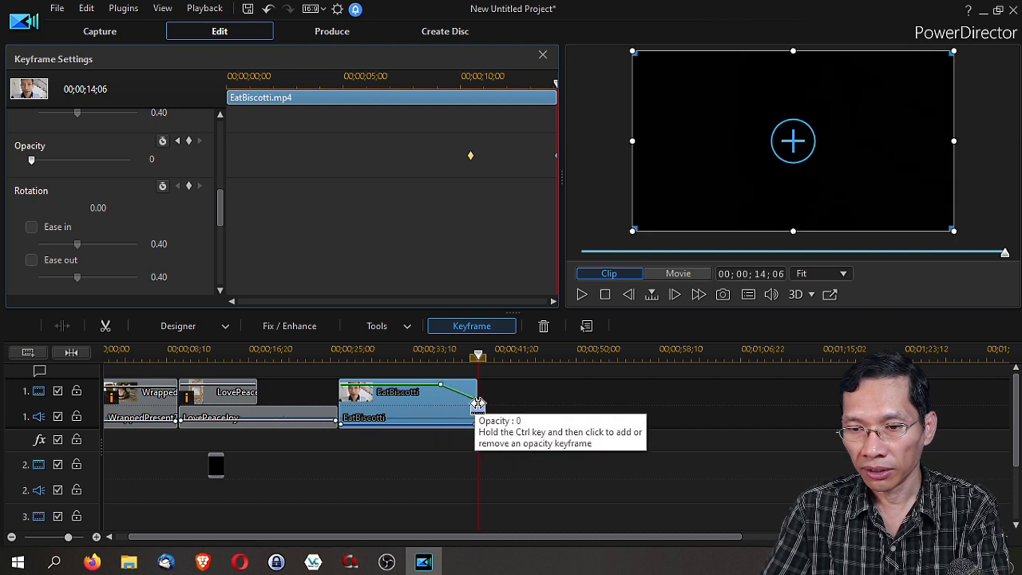
# Preview the EatBiscotti clip with its opacity keyframes and close the keyframe settings
pyautogui.click(419, 351)
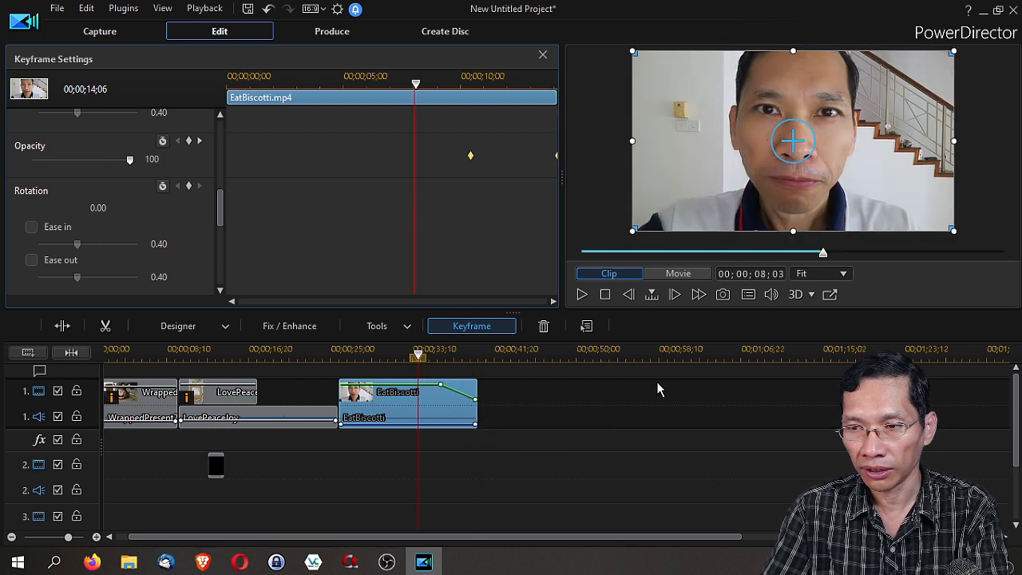
pyautogui.press('space')
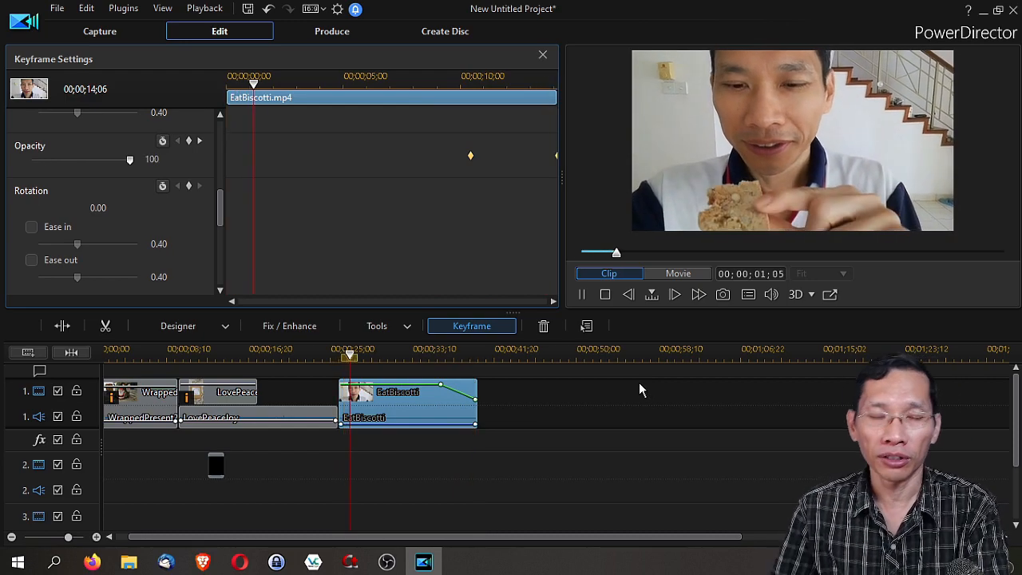
pyautogui.press('space')
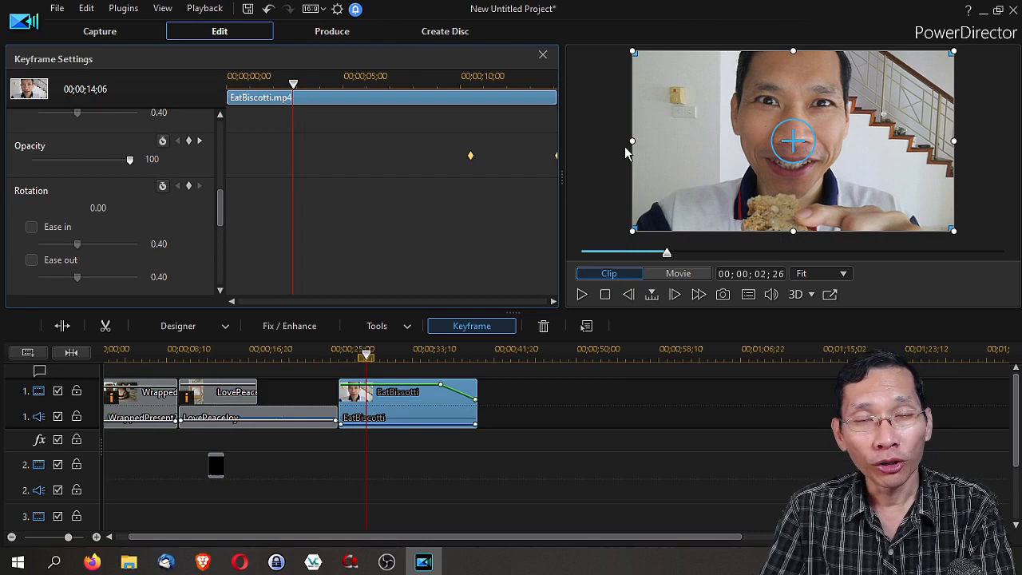
pyautogui.click(543, 54)
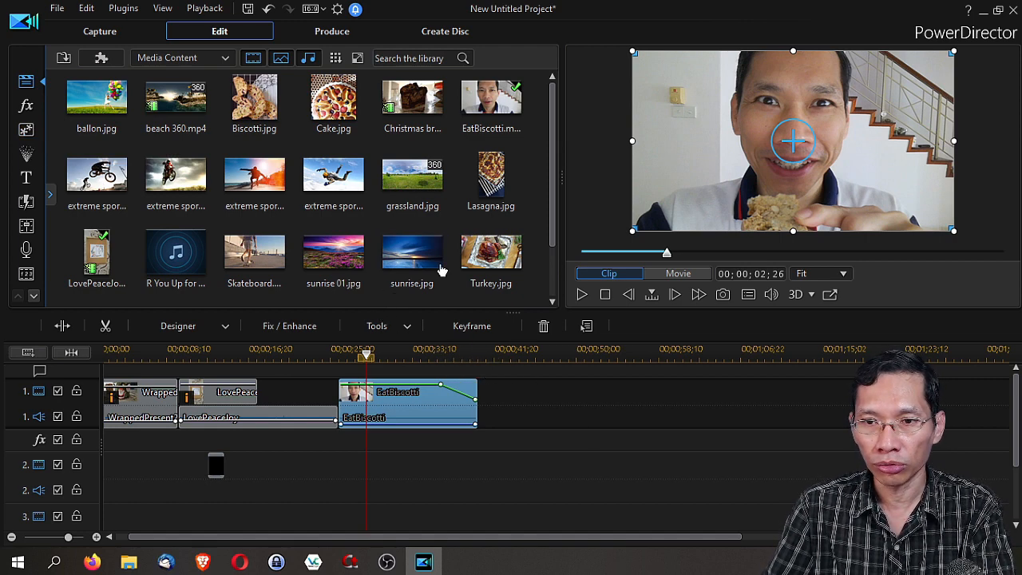
# Go to video production, choose H.265 HEVC as the output format, and open its profile quality choices
pyautogui.click(342, 38)
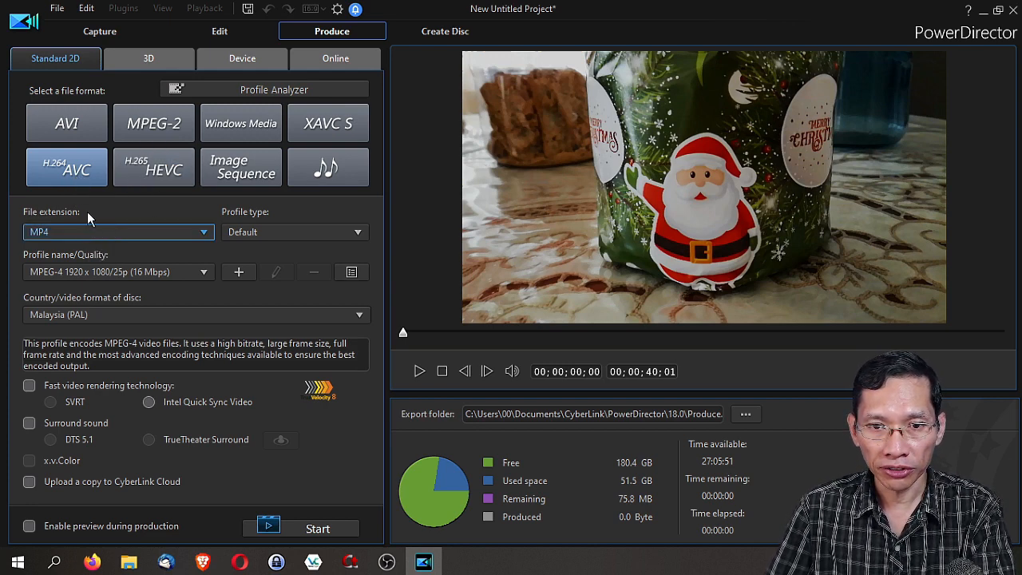
pyautogui.click(146, 174)
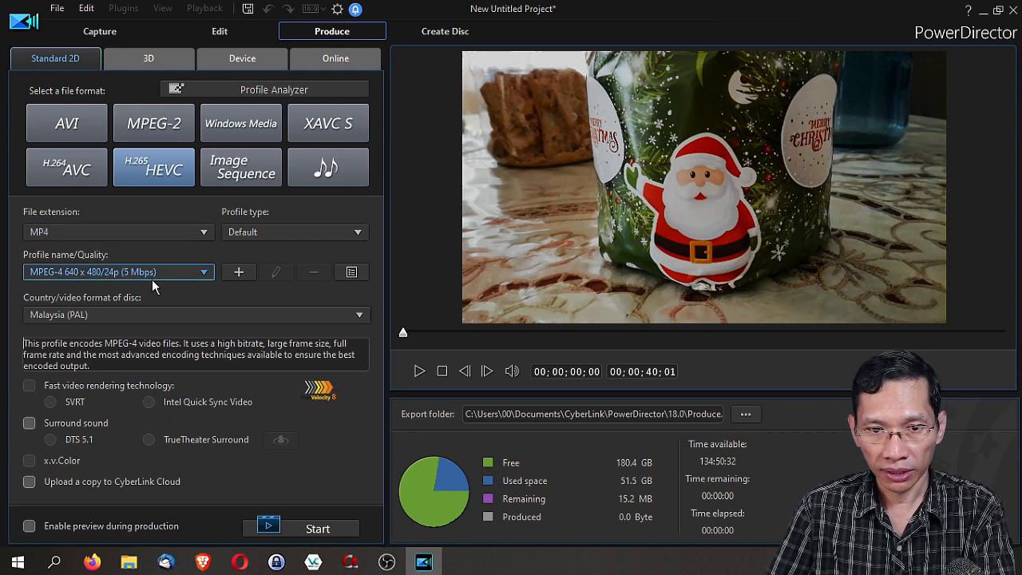
pyautogui.click(202, 273)
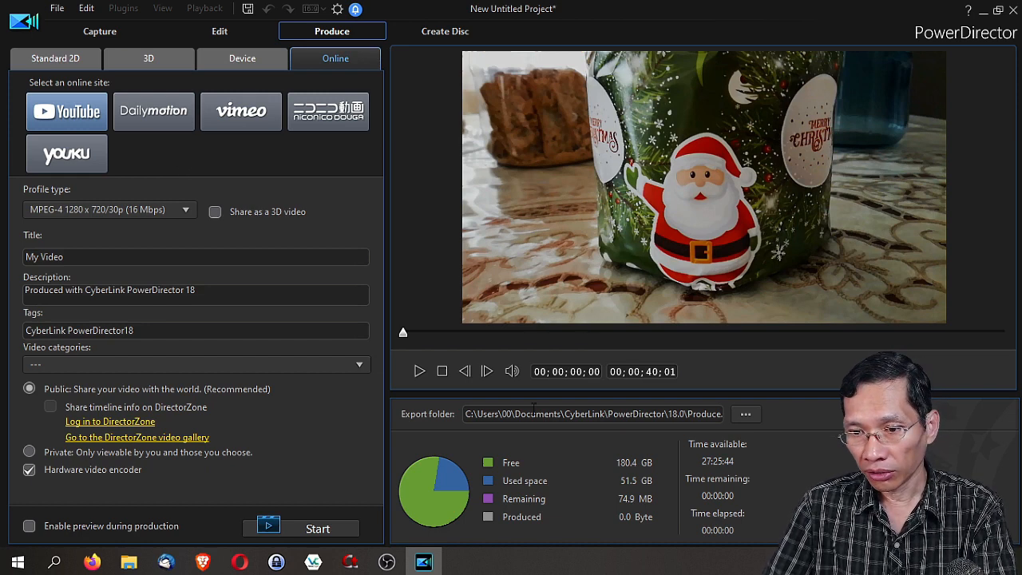
# Open the export folder selection for the YouTube production
pyautogui.click(746, 414)
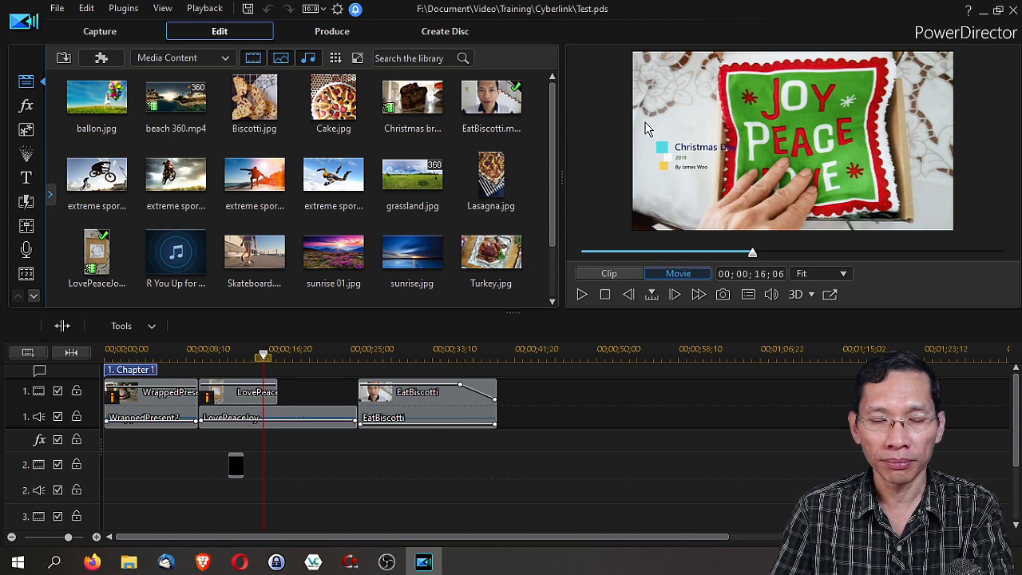
# Switch the workspace back and forth between timeline and storyboard view, ending in the storyboard
pyautogui.press('Tab')
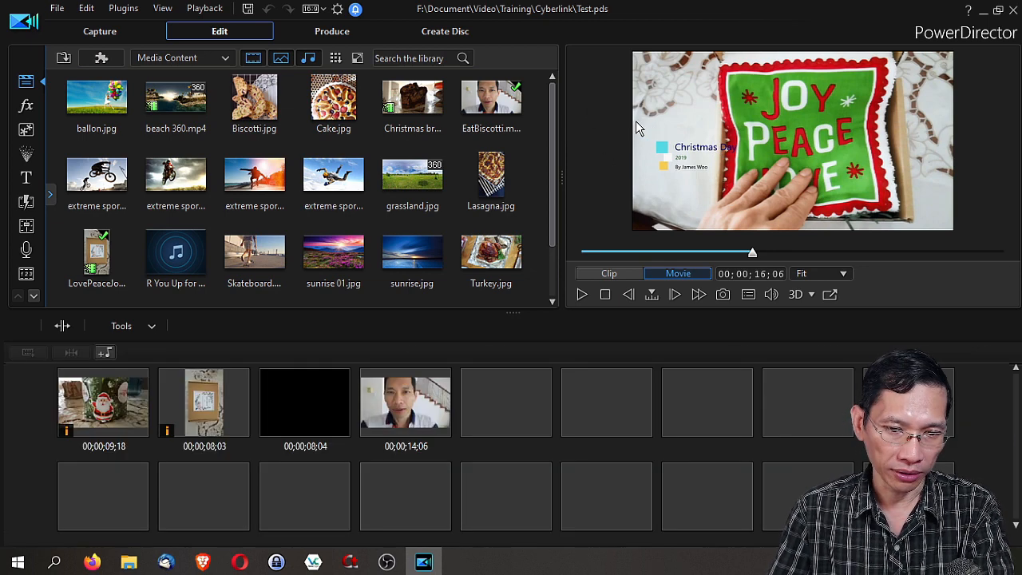
pyautogui.press('Tab')
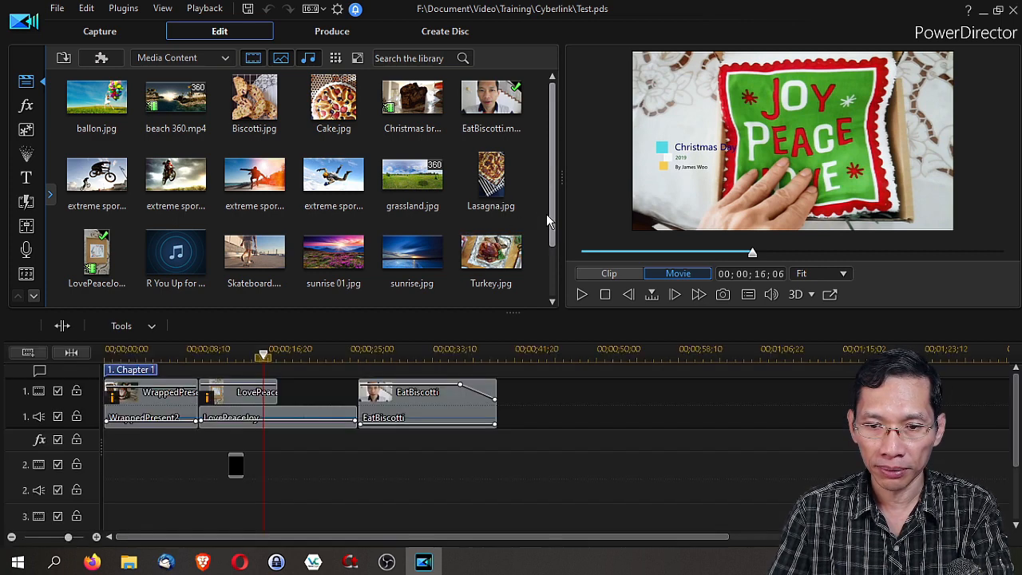
pyautogui.press('Tab')
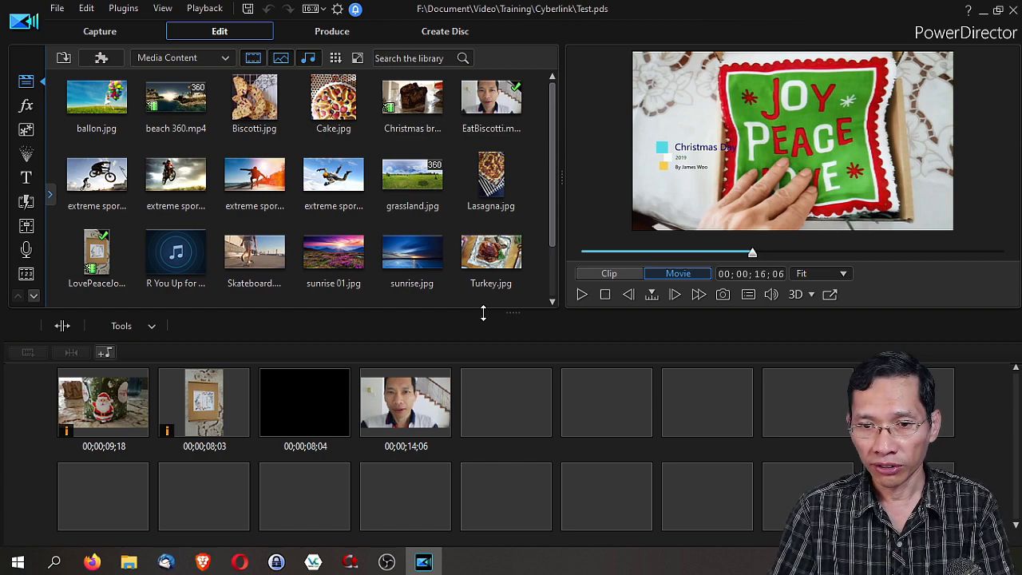
# Add Lasagna.jpg and Turkey.jpg from the media library to the end of the storyboard
pyautogui.moveTo(490, 177); pyautogui.dragTo(512, 398)
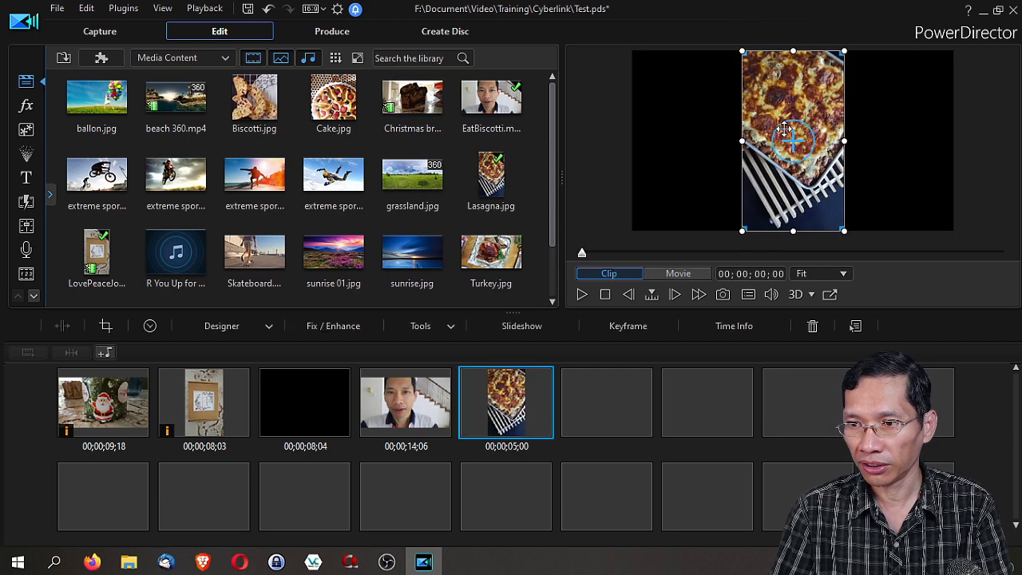
pyautogui.moveTo(784, 129); pyautogui.dragTo(827, 154)
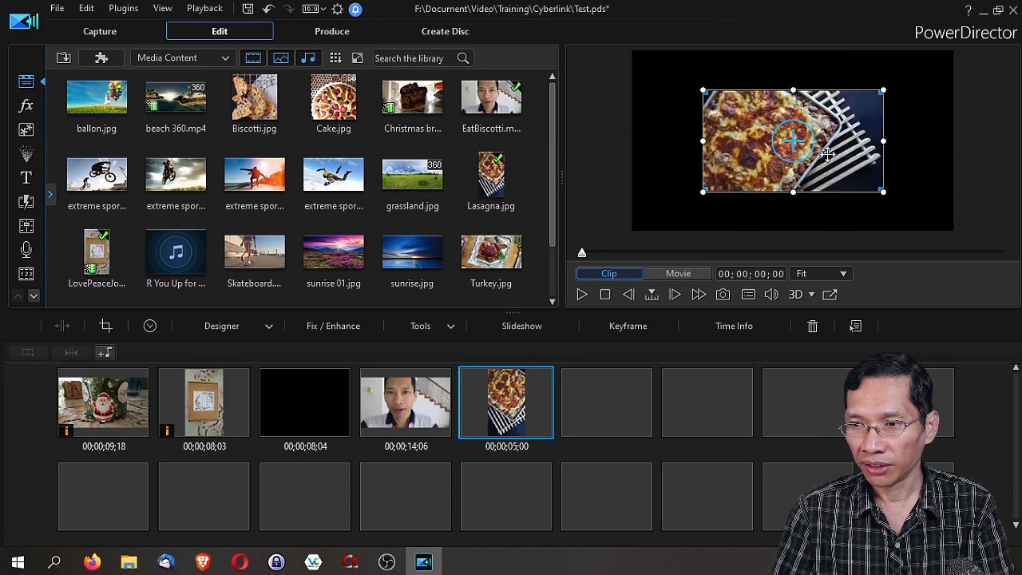
pyautogui.scroll(-1, 255, 183)
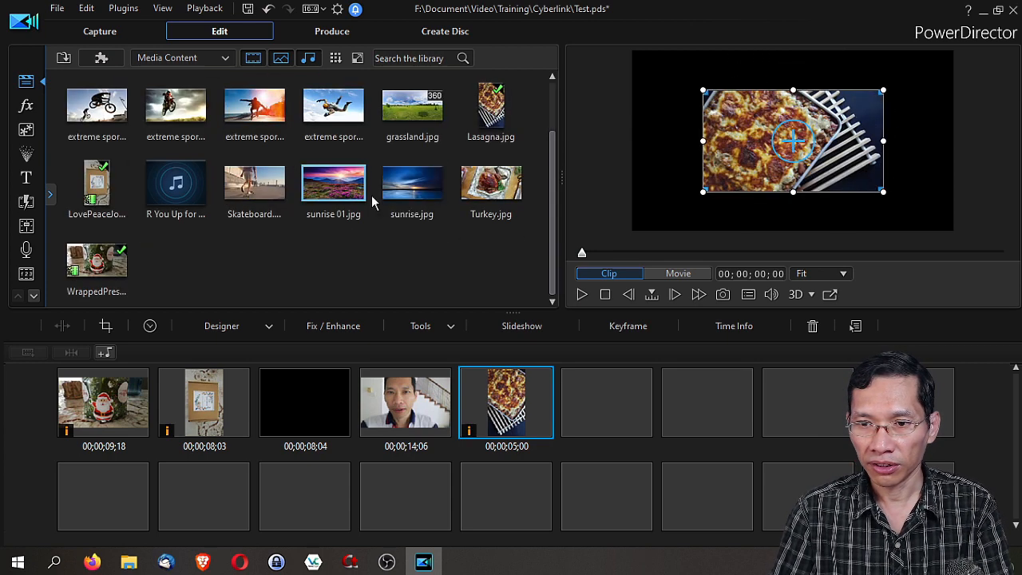
pyautogui.moveTo(491, 185); pyautogui.dragTo(580, 398)
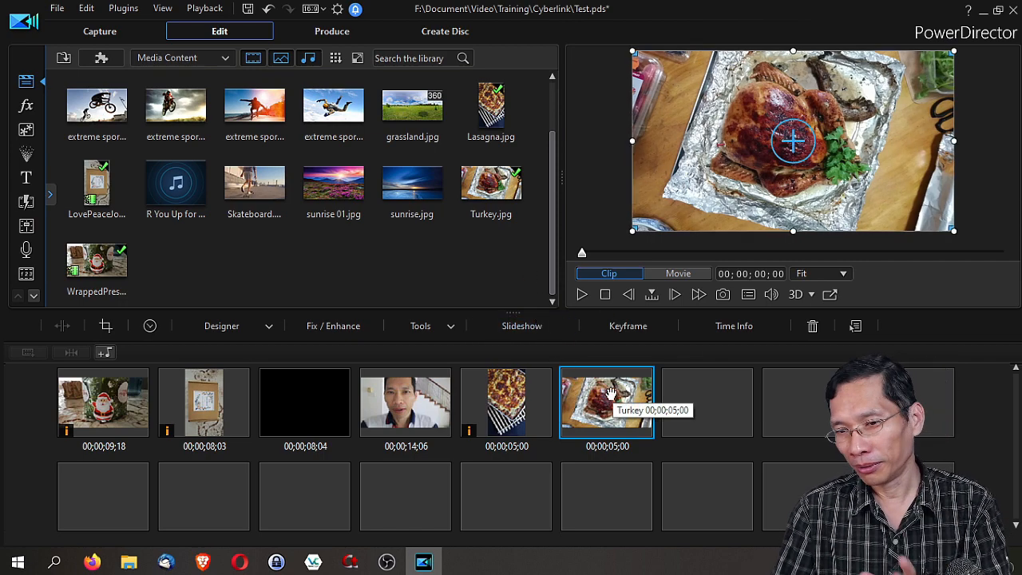
# Reorder the storyboard, moving the Turkey photo to the third slot and the EatBiscotti clip to the fourth
pyautogui.moveTo(611, 410); pyautogui.dragTo(296, 413)
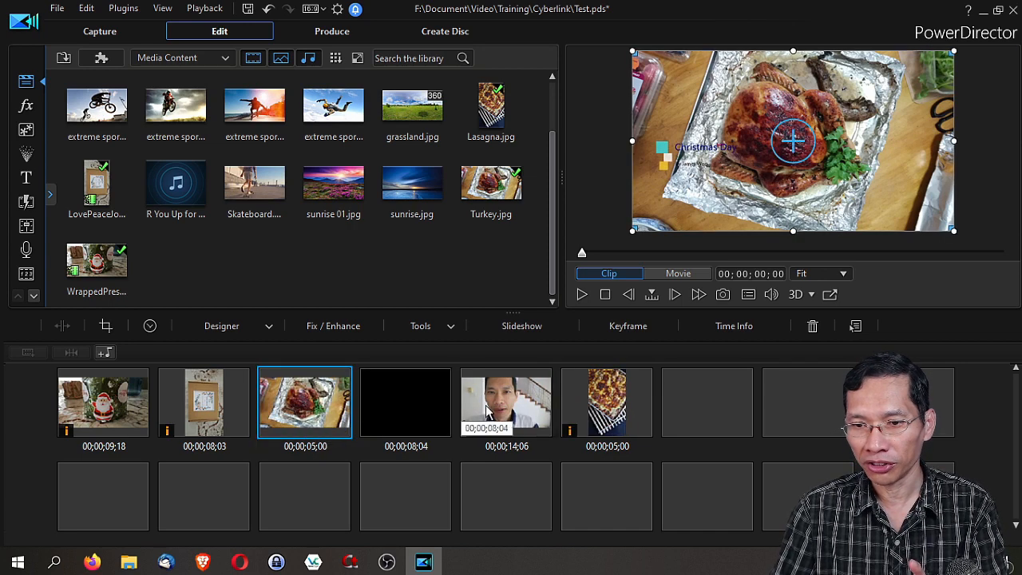
pyautogui.moveTo(506, 409); pyautogui.dragTo(378, 408)
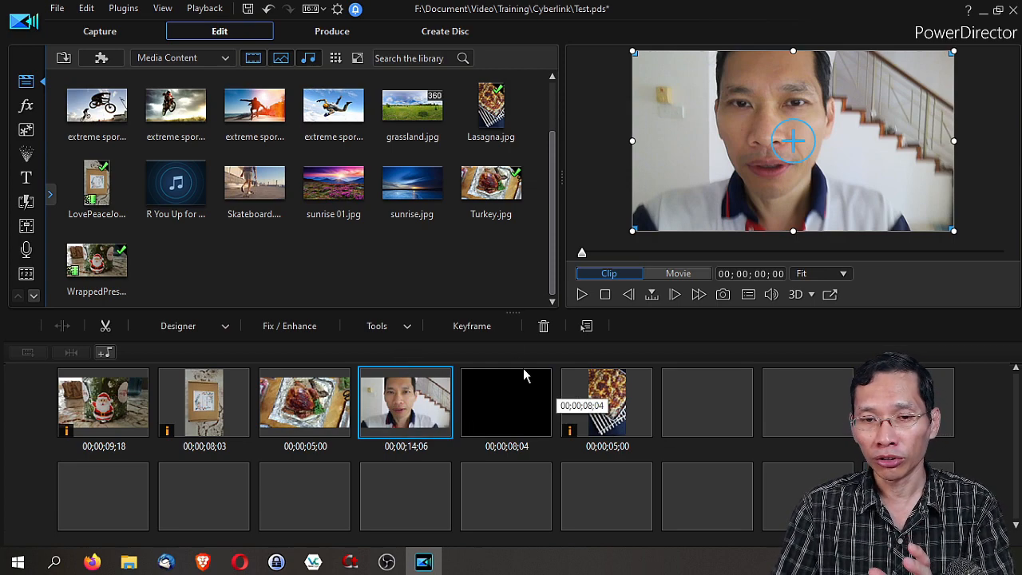
# Check the rearranged clips in a zoomed-out timeline view, and switch the view back to the storyboard
pyautogui.press('Tab')
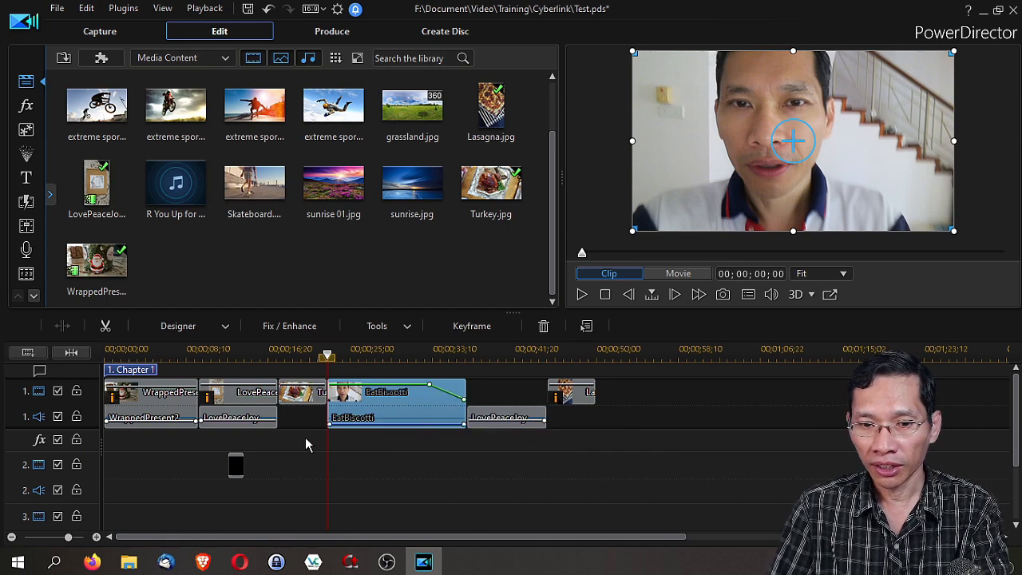
pyautogui.click(12, 536)
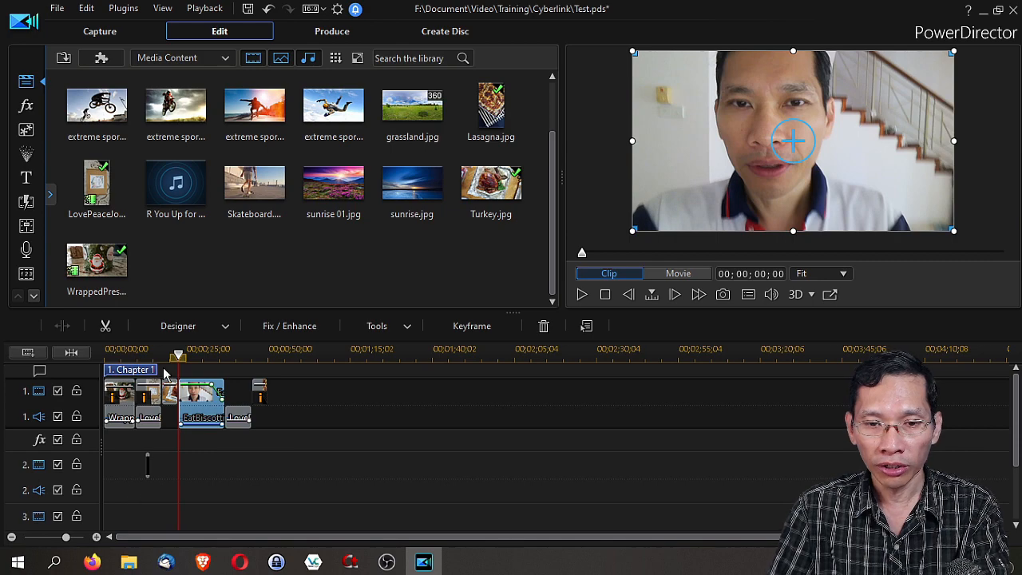
pyautogui.press('Tab')
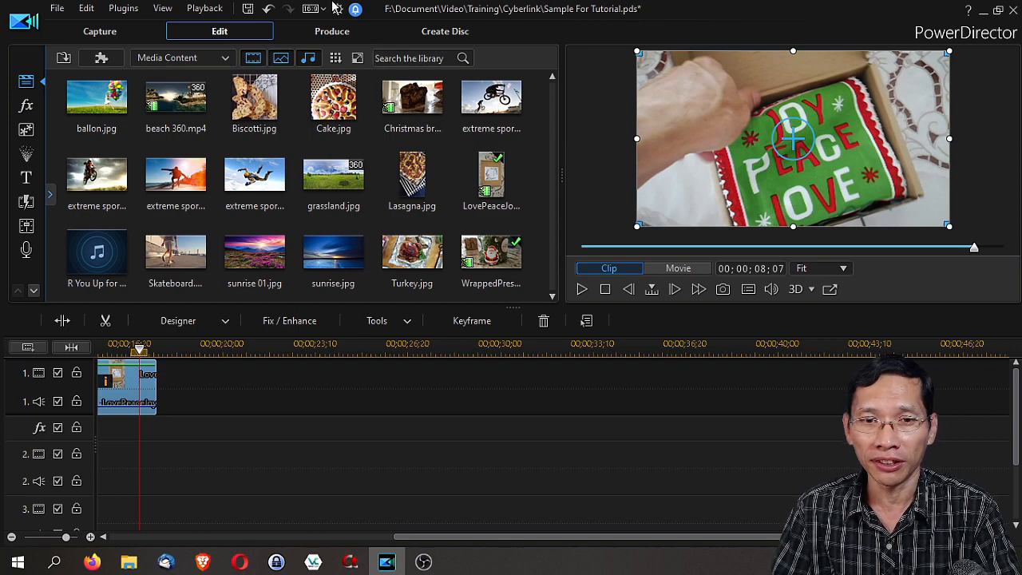
# Look through the Special video effects and the 3D/3D-Like transitions
pyautogui.click(27, 106)
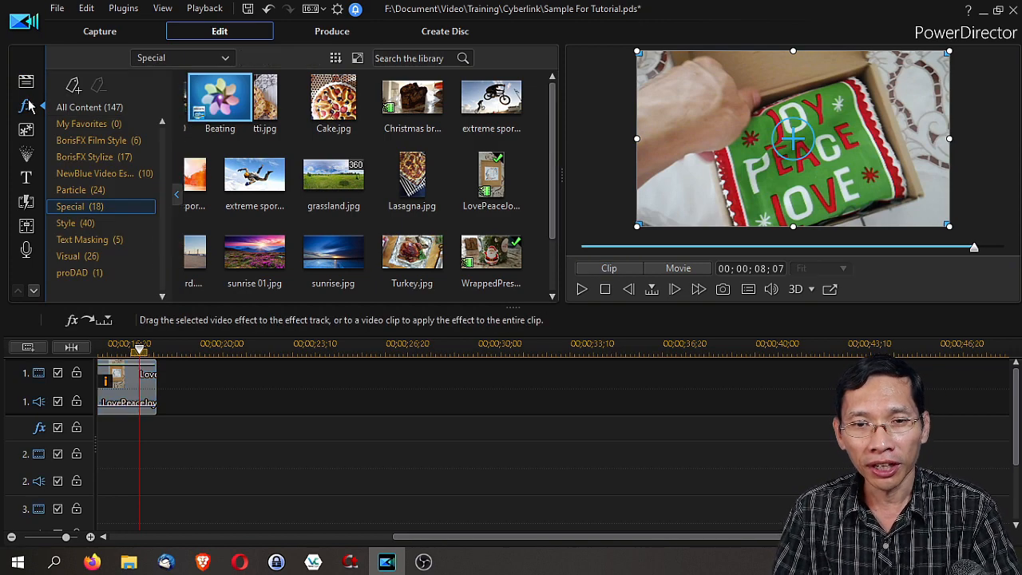
pyautogui.click(212, 401)
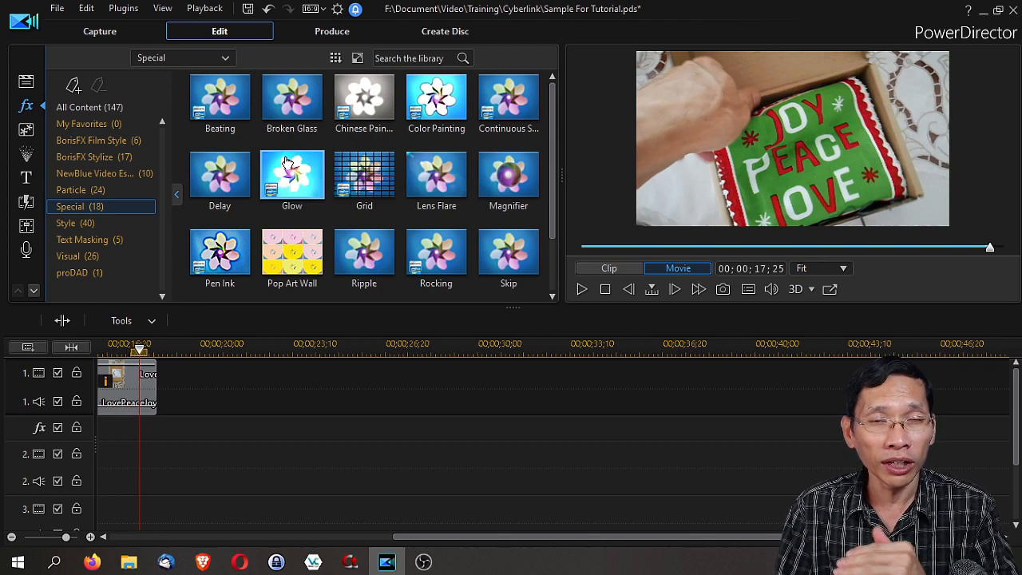
pyautogui.click(33, 204)
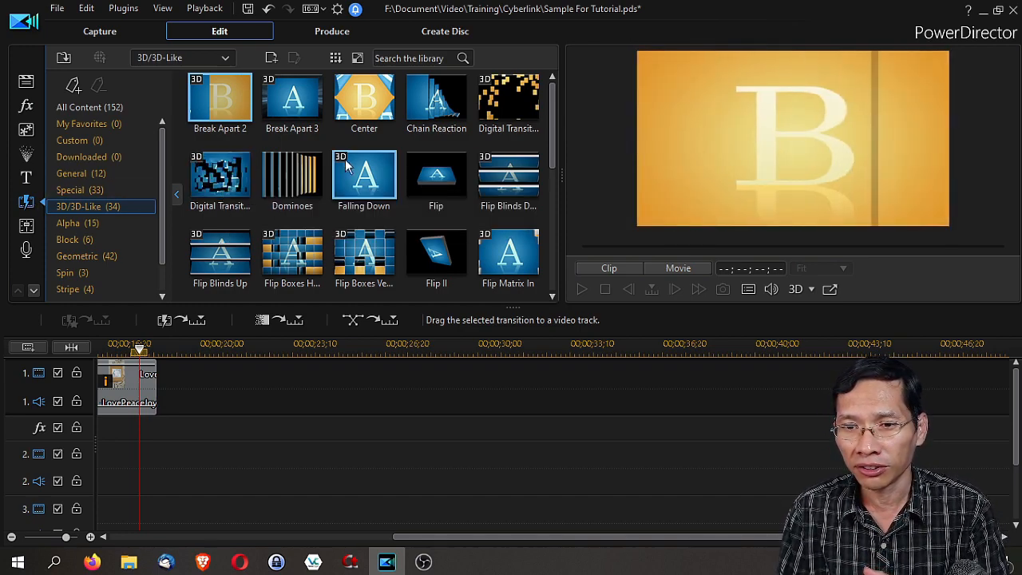
pyautogui.scroll(-1, 346, 164)
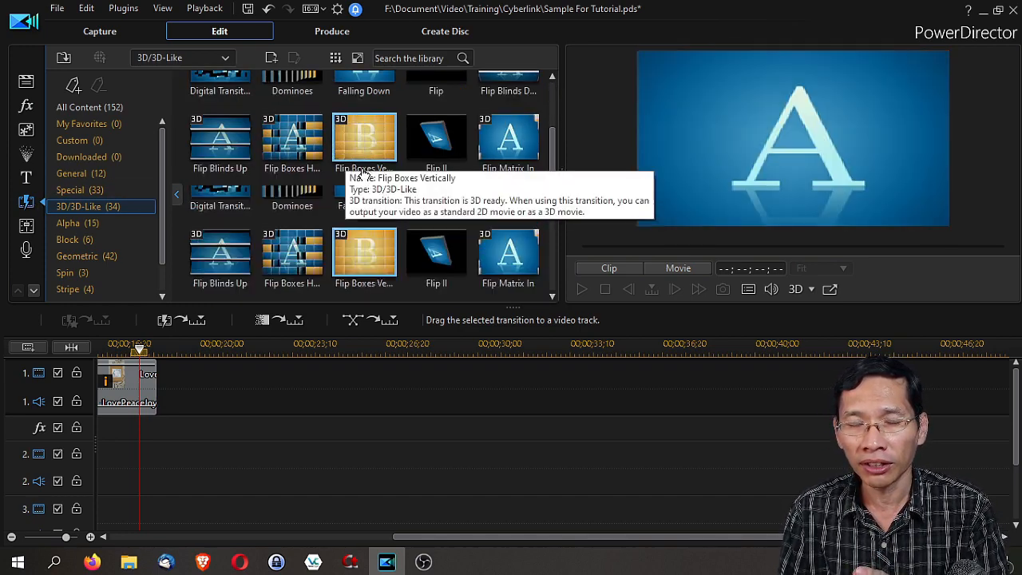
pyautogui.scroll(1, 363, 174)
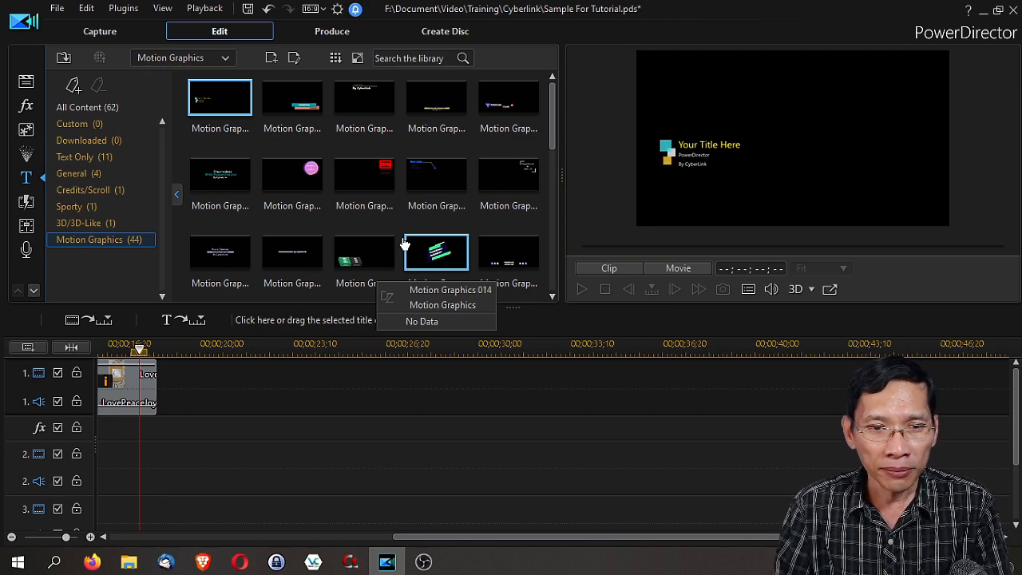
# View the audio mixer's volume controls and return to the media library
pyautogui.click(28, 231)
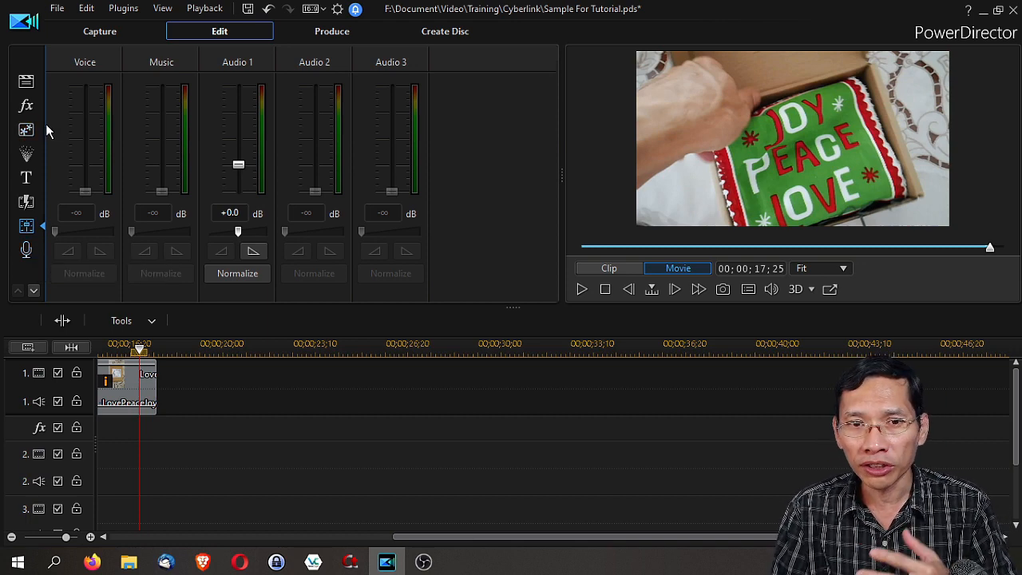
pyautogui.click(25, 83)
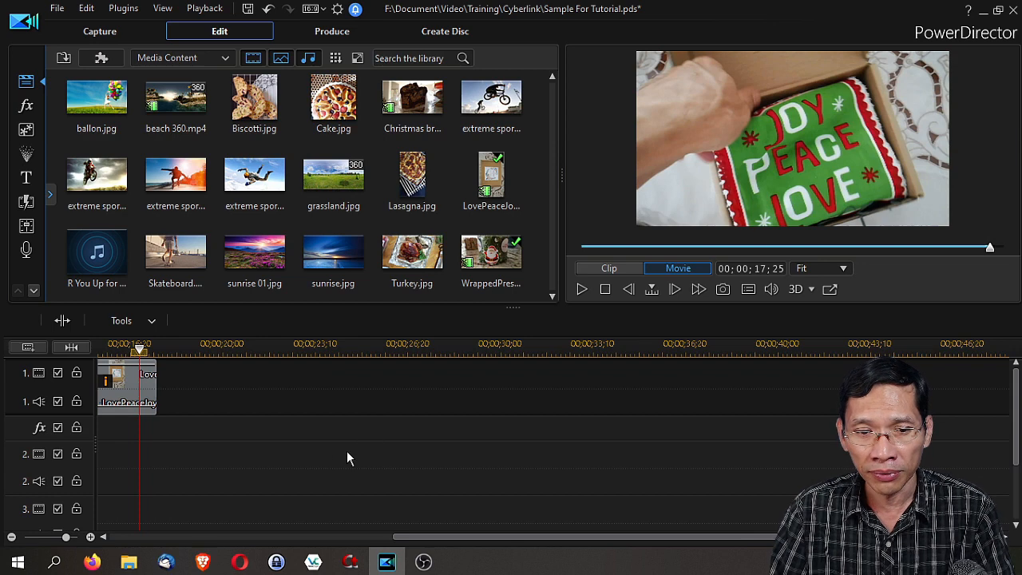
# Open the Track Manager to view its options for adding video, audio and effect tracks, and close it without adding any
pyautogui.hscroll(2, 364, 424)
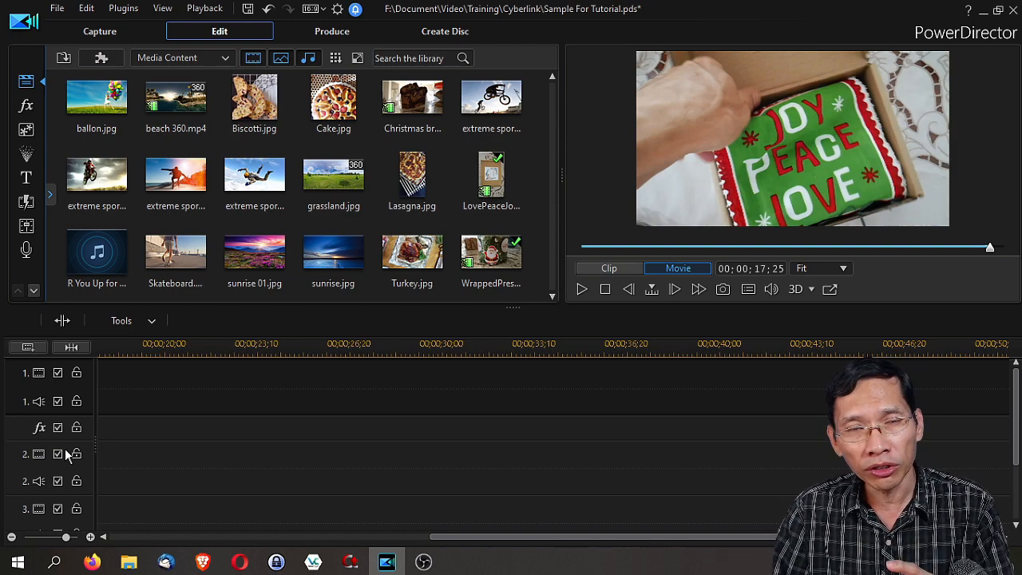
pyautogui.rightClick(19, 438)
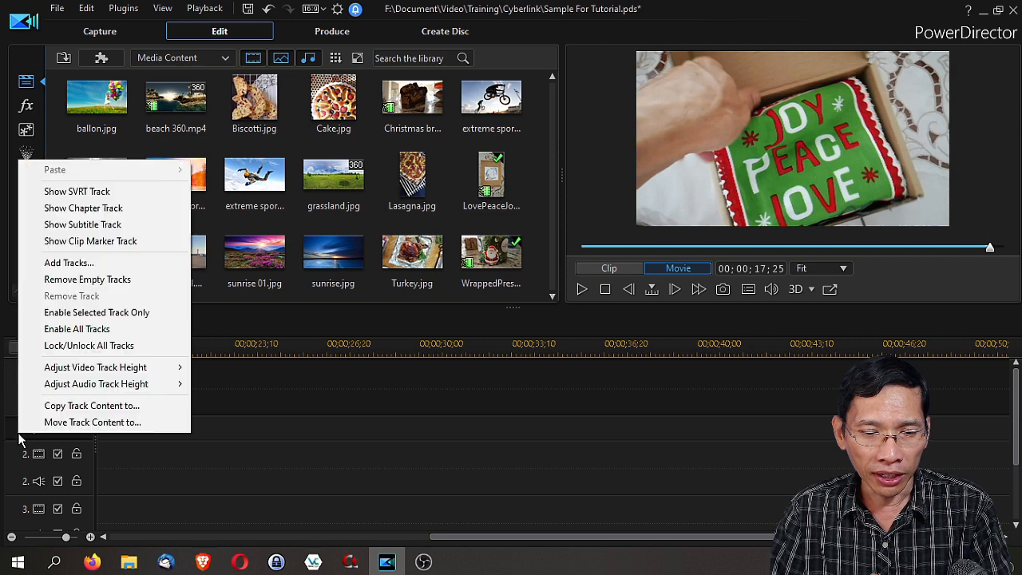
pyautogui.click(68, 262)
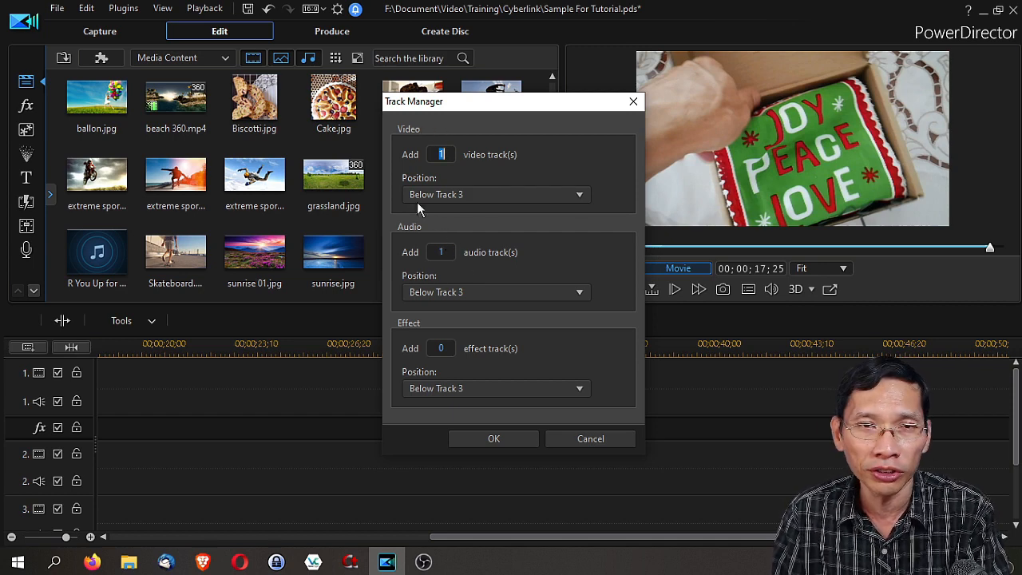
pyautogui.click(635, 103)
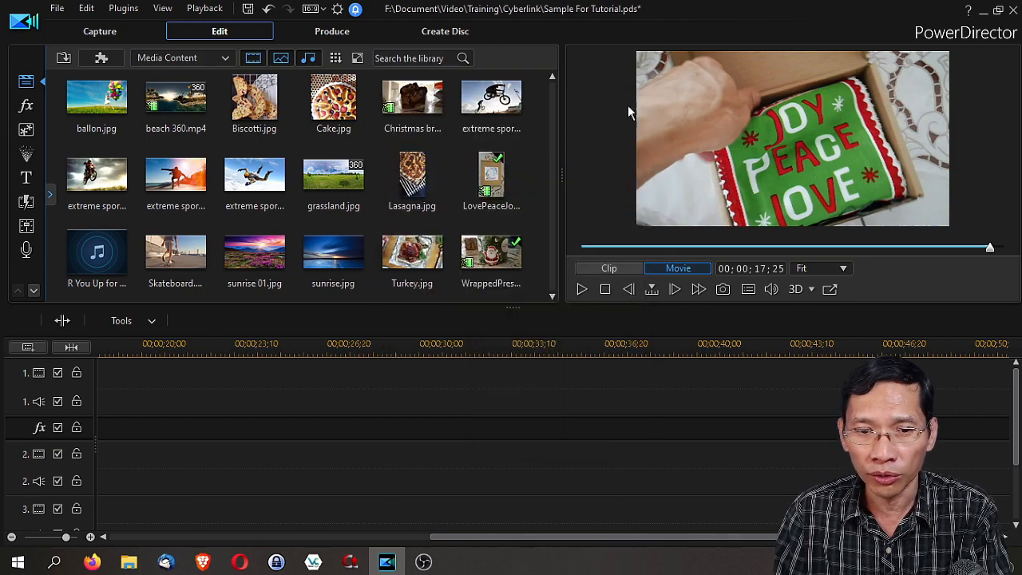